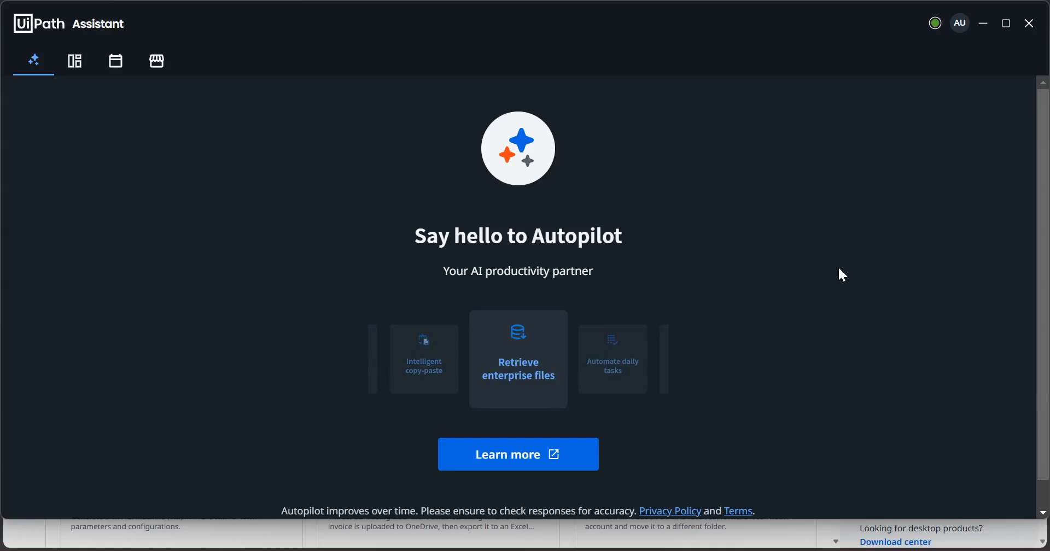
Step: Switch to Automation Cloud in the browser and open Orchestrator
key("alt+Tab")
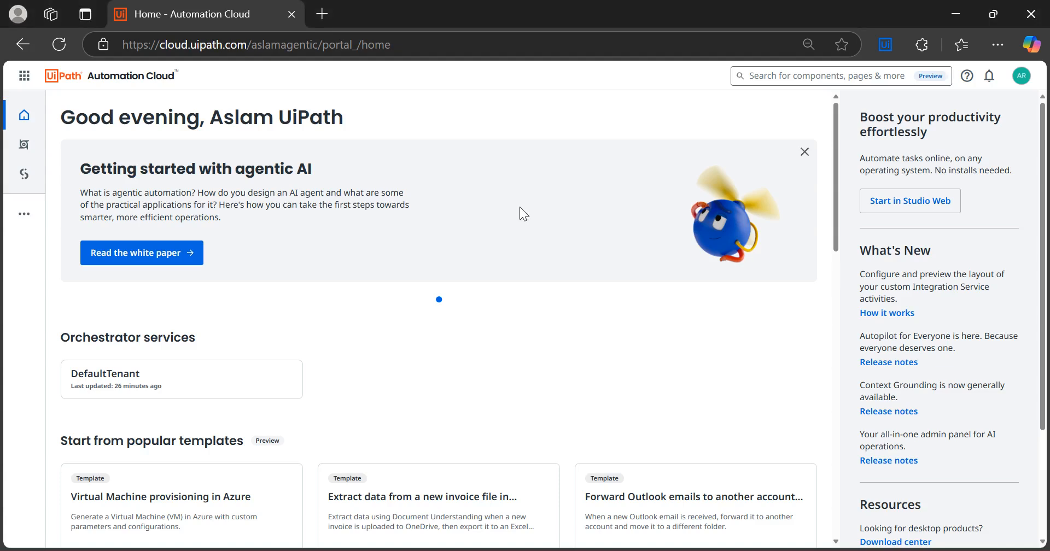
left_click(24, 152)
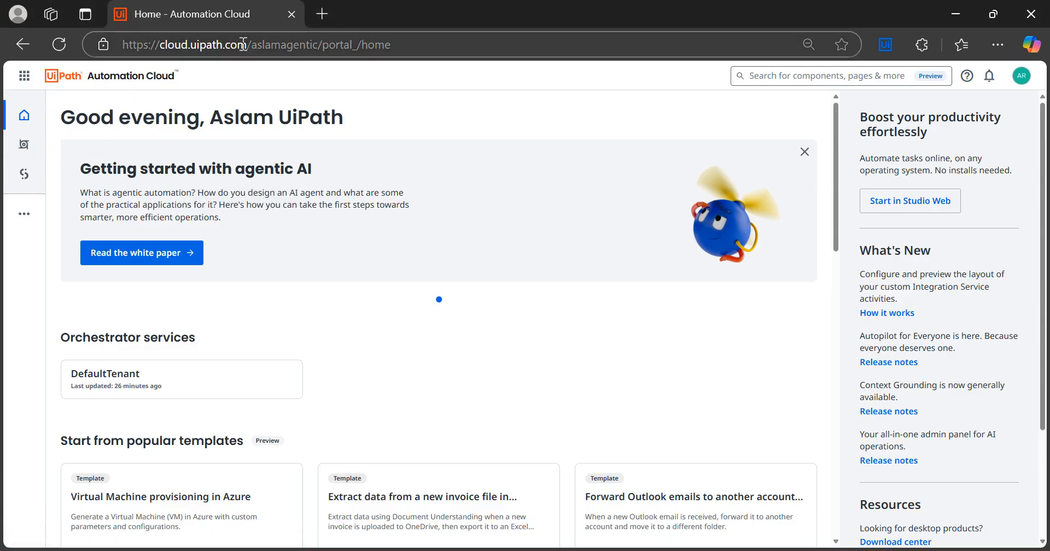
left_click(23, 149)
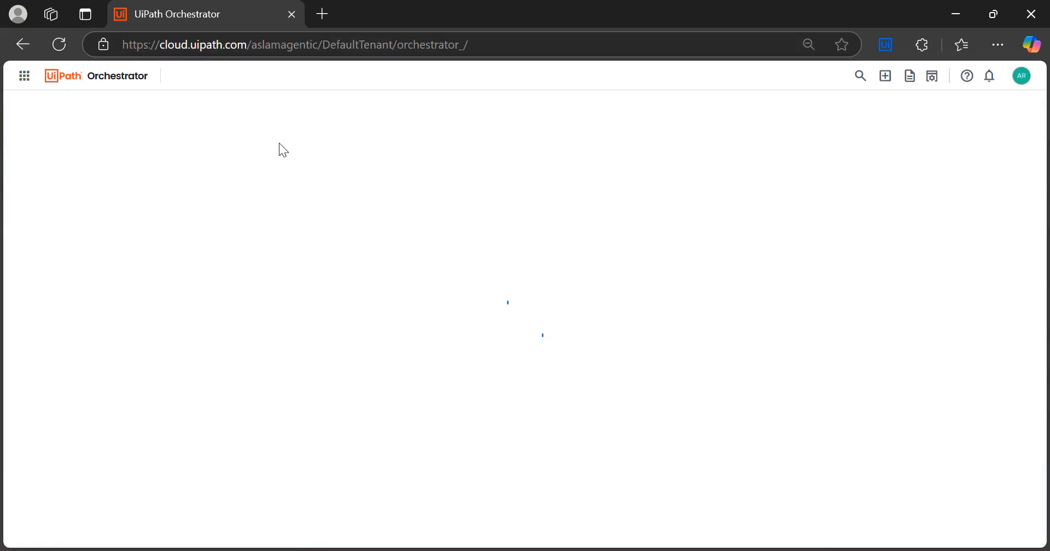
Step: Open Automation Ops and review the governance Policies and Deployment pages
left_click(24, 77)
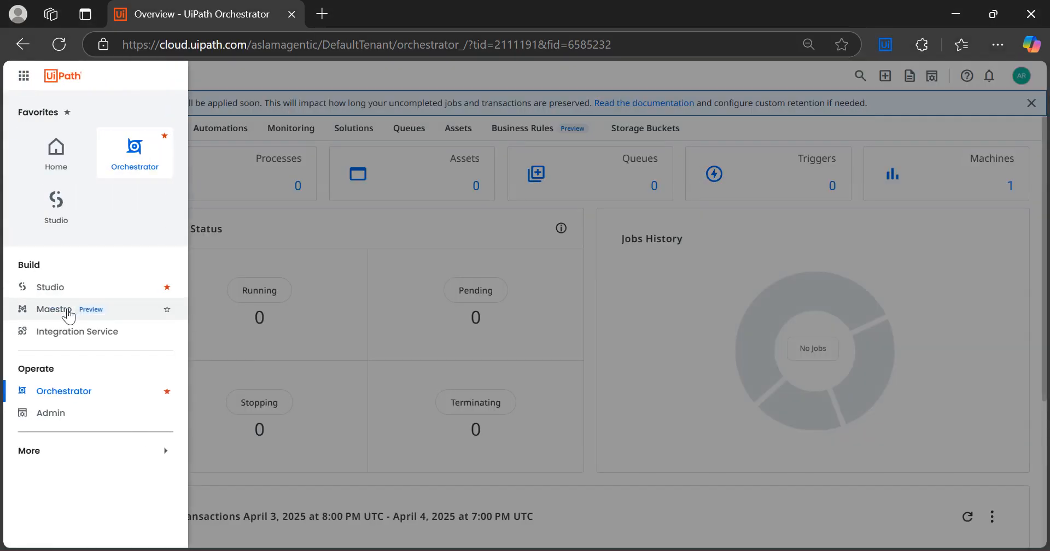
left_click(30, 450)
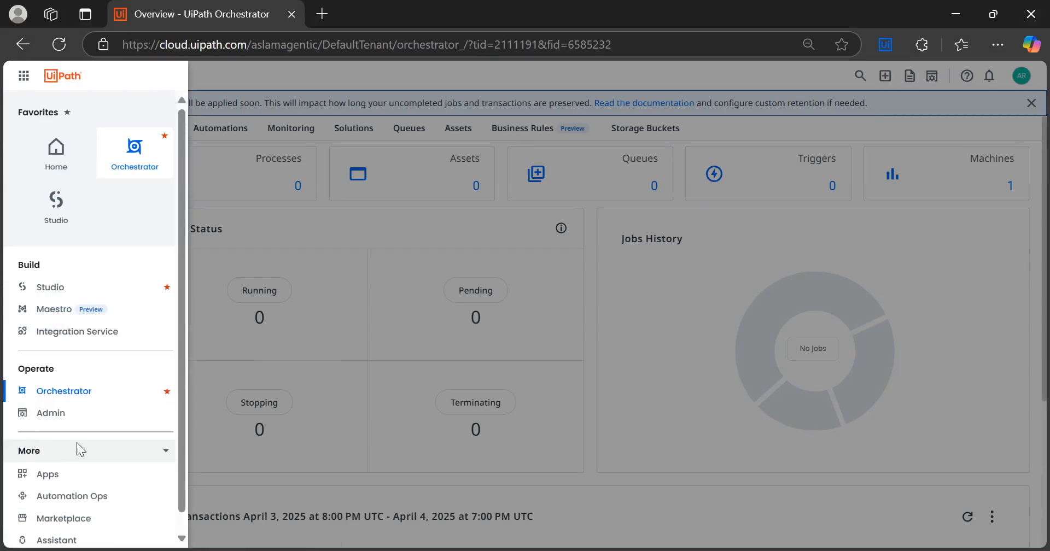
scroll(181, 419, "down", 1)
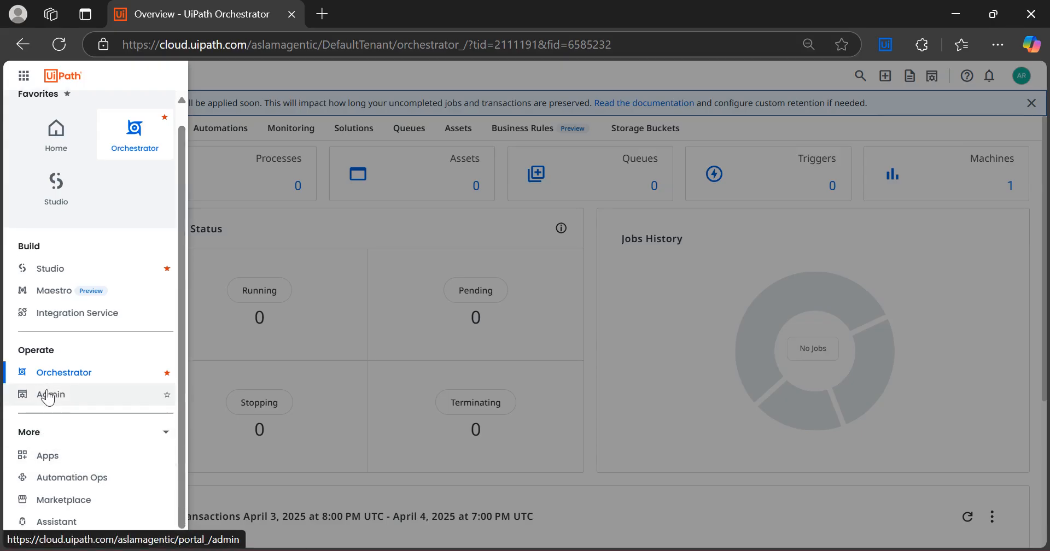
left_click(72, 478)
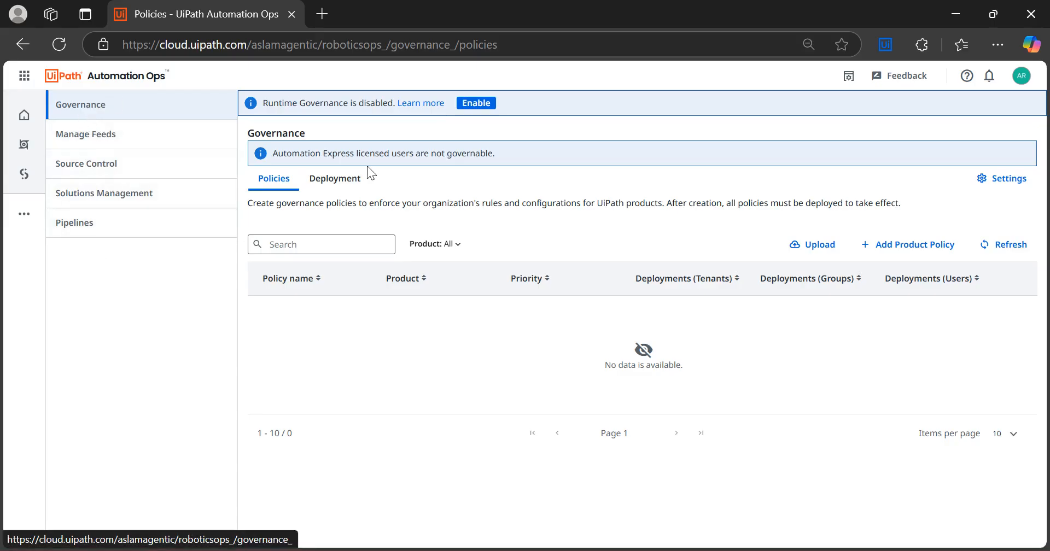
left_click(345, 189)
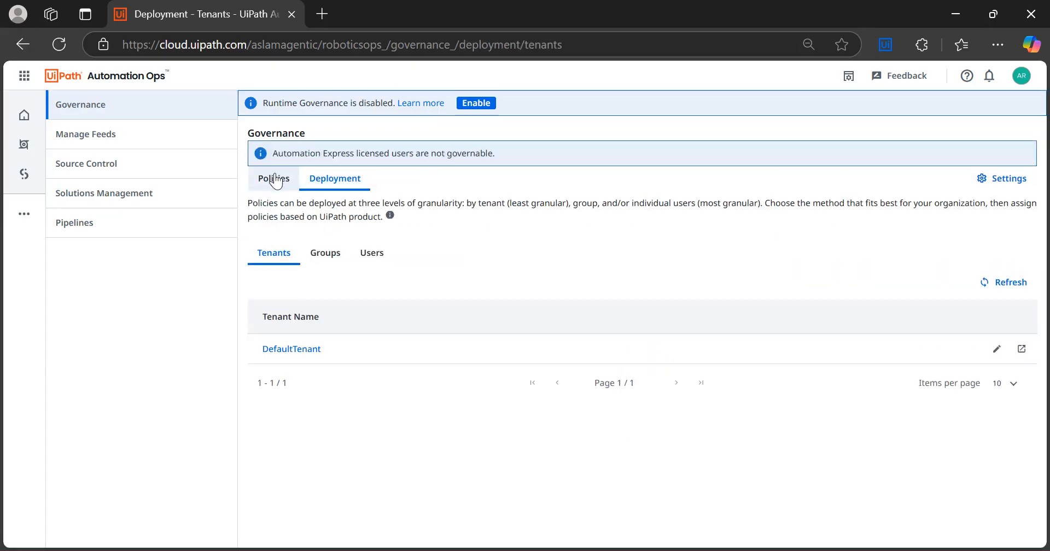
left_click(274, 176)
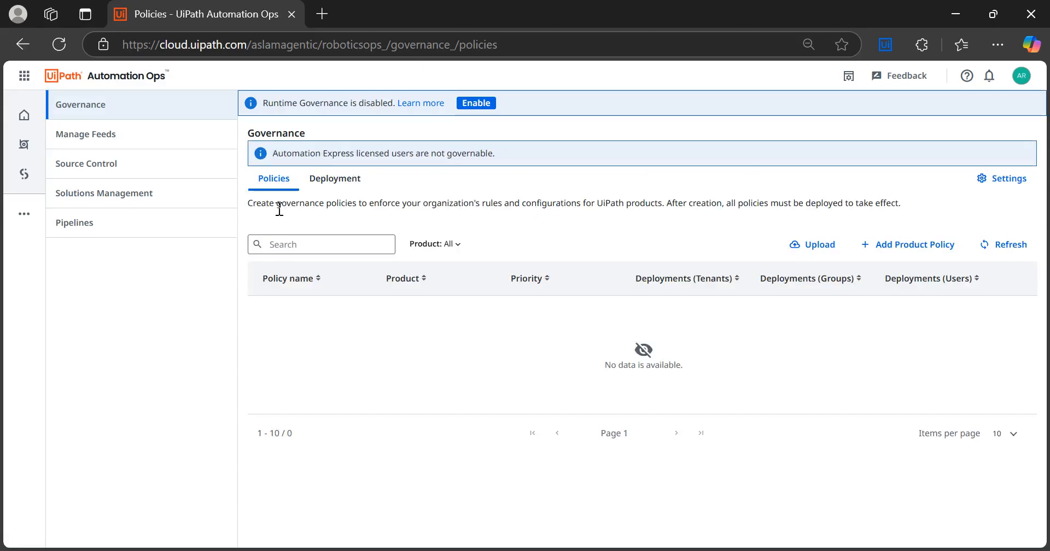
Step: Open the AI Trust Layer settings in the organization's Administration area
left_click(24, 76)
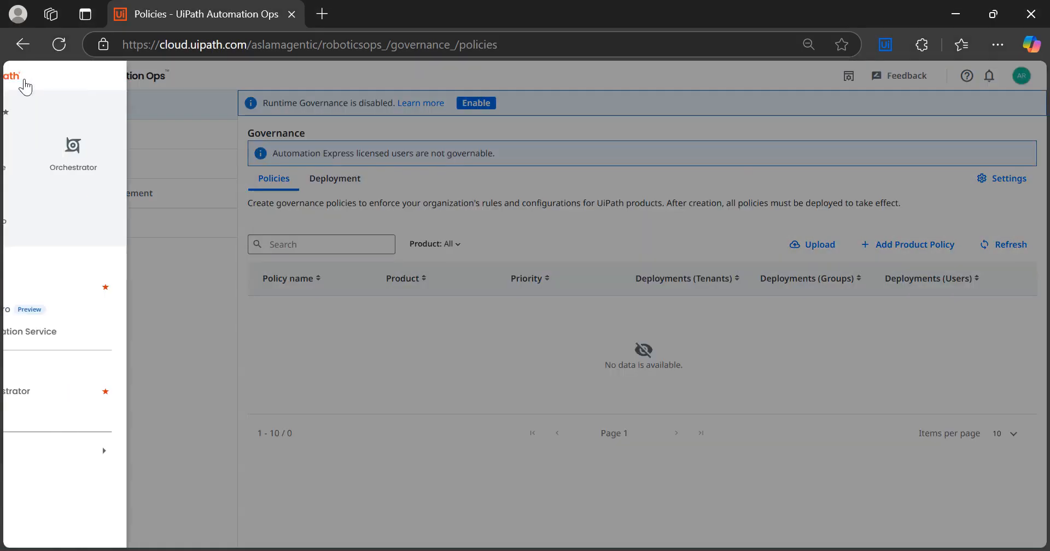
left_click(28, 452)
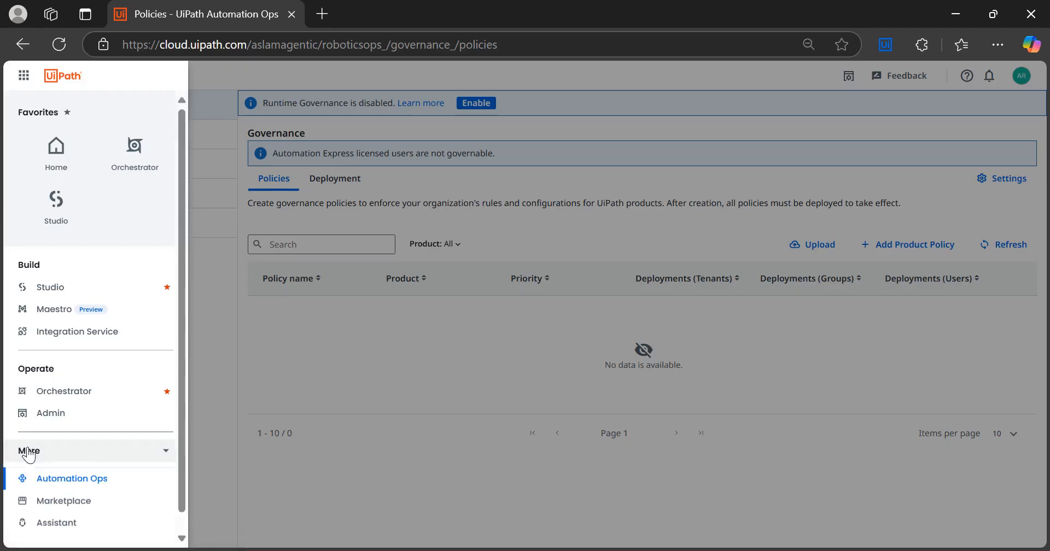
left_click(45, 416)
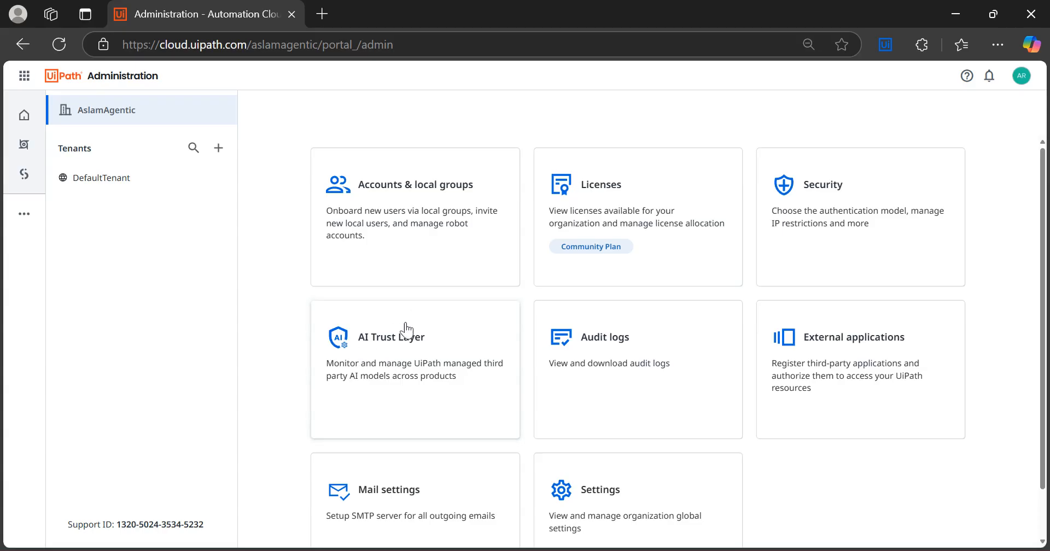
left_click(398, 354)
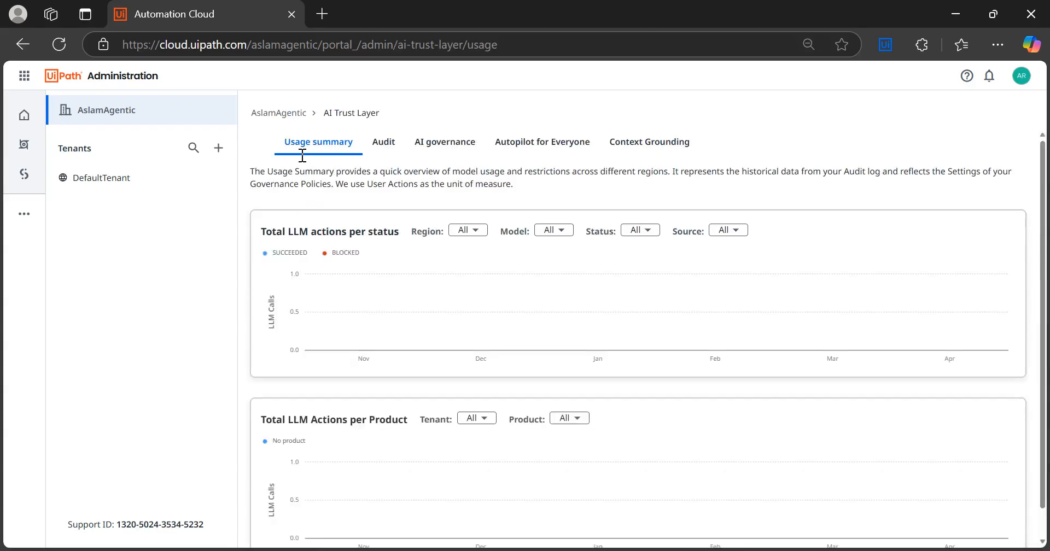
Step: Review AI governance and Context Grounding, and select DefaultTenant under Autopilot for Everyone to check its pre-installation checklist
left_click(443, 146)
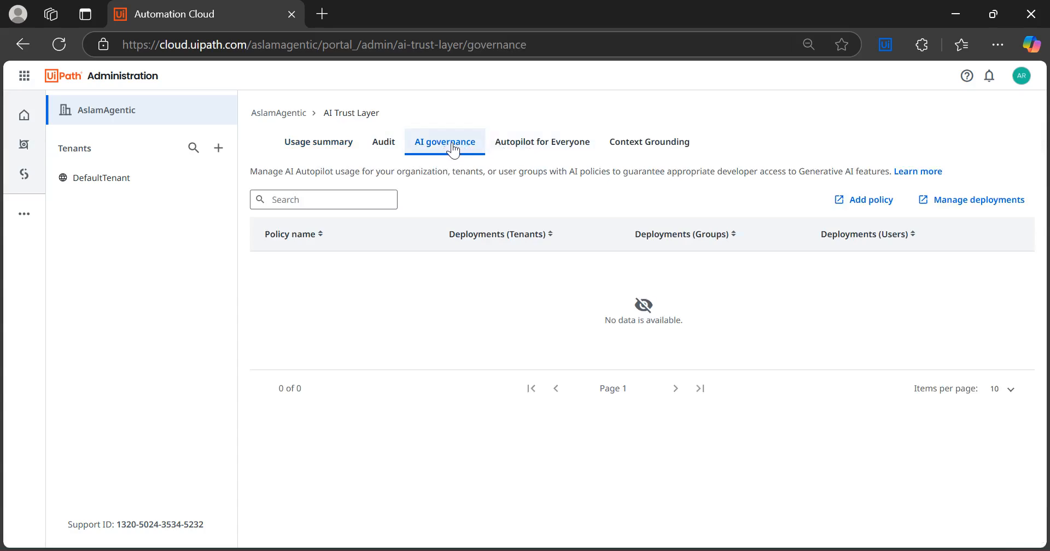
left_click(548, 146)
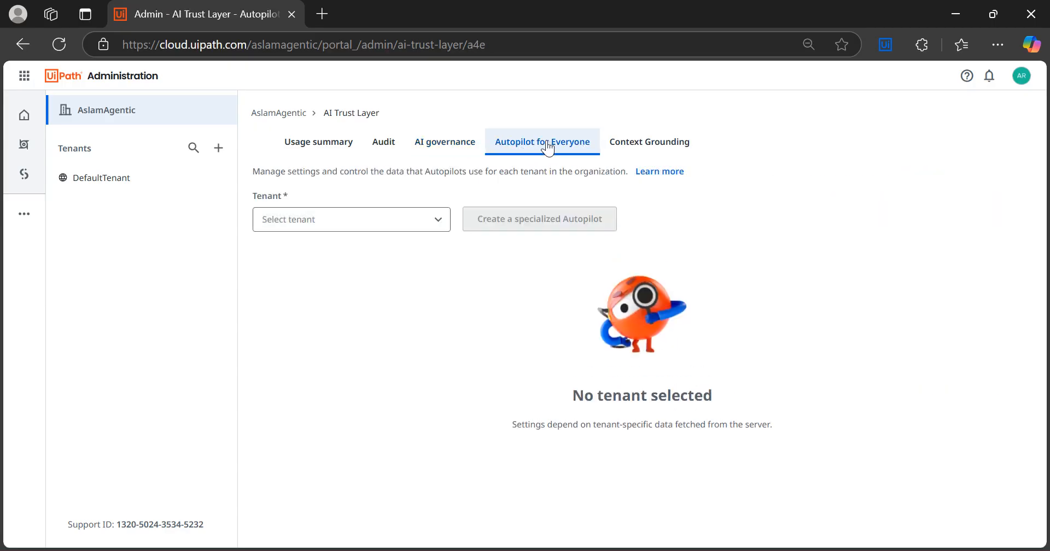
left_click(644, 146)
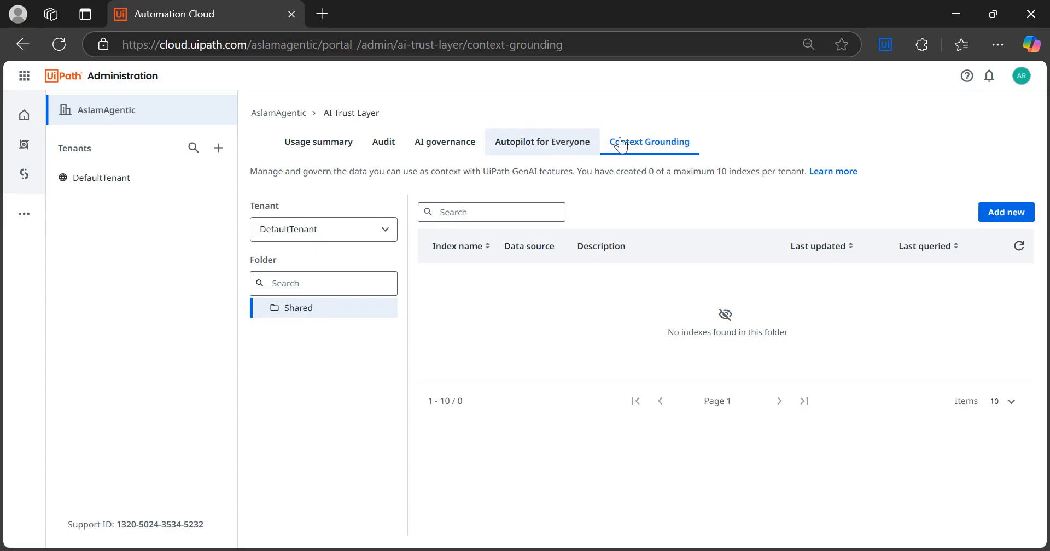
left_click(538, 147)
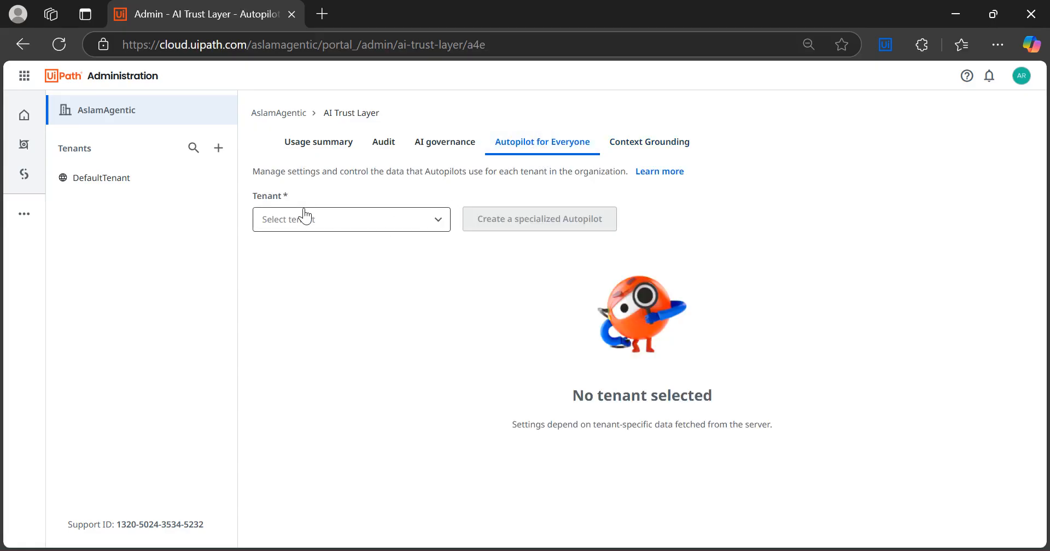
left_click(438, 218)
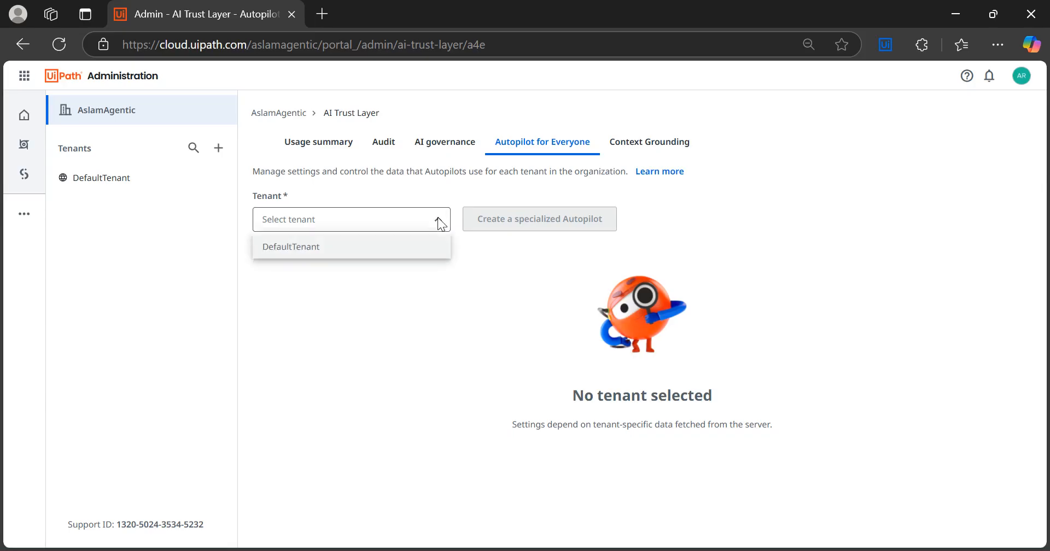
left_click(297, 246)
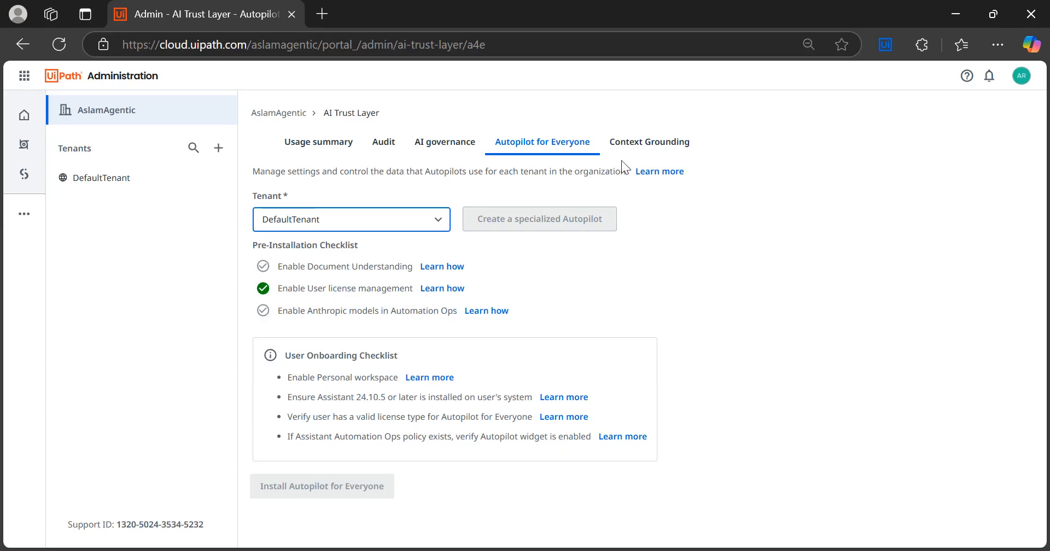
Step: Go from the AI Trust Layer's AI governance section to the governance policies list in Automation Ops
left_click(436, 148)
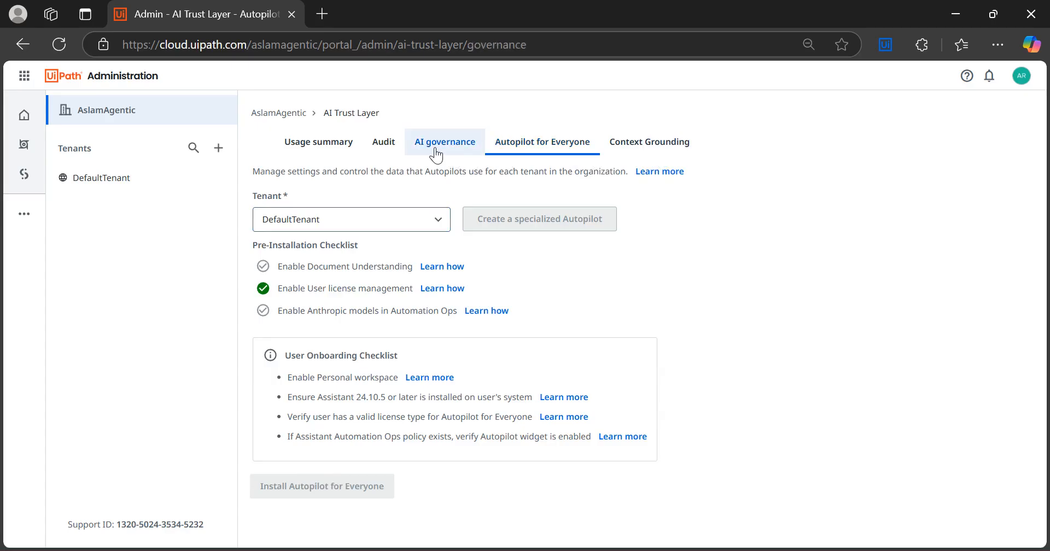
left_click(859, 201)
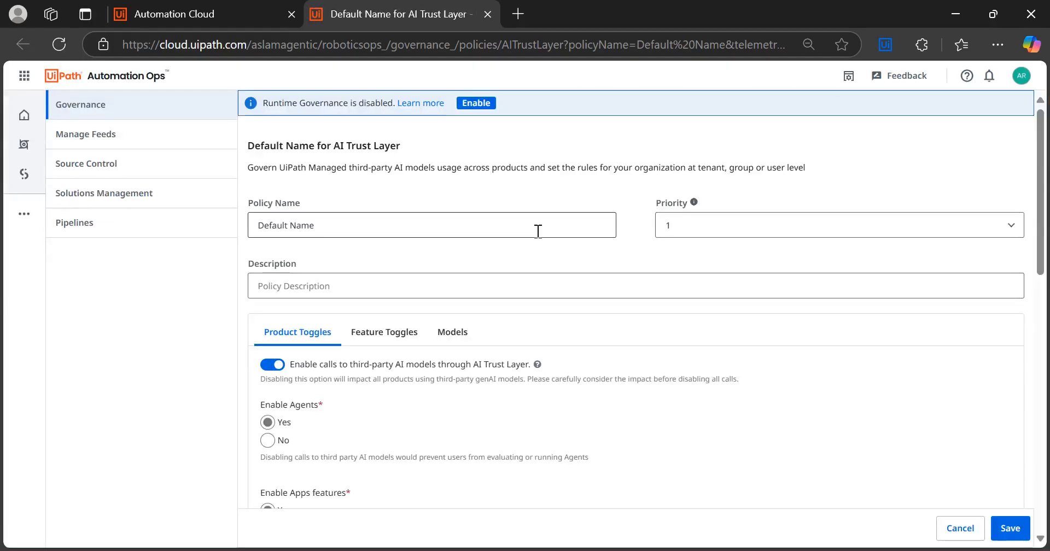
left_click(76, 109)
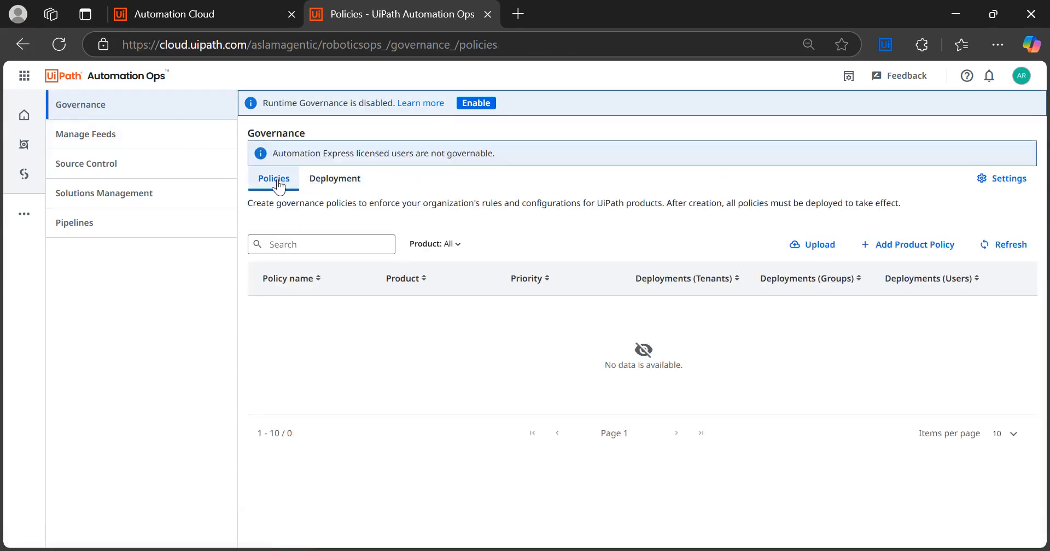
Step: Add a product policy named Autopilot_everyone for the AI Trust Layer product
left_click(914, 245)
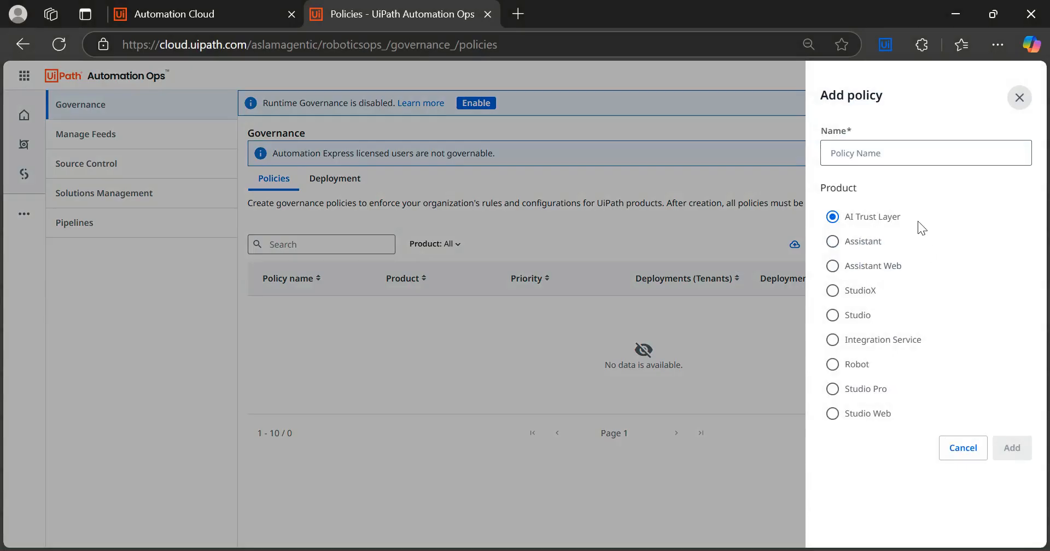
left_click(860, 156)
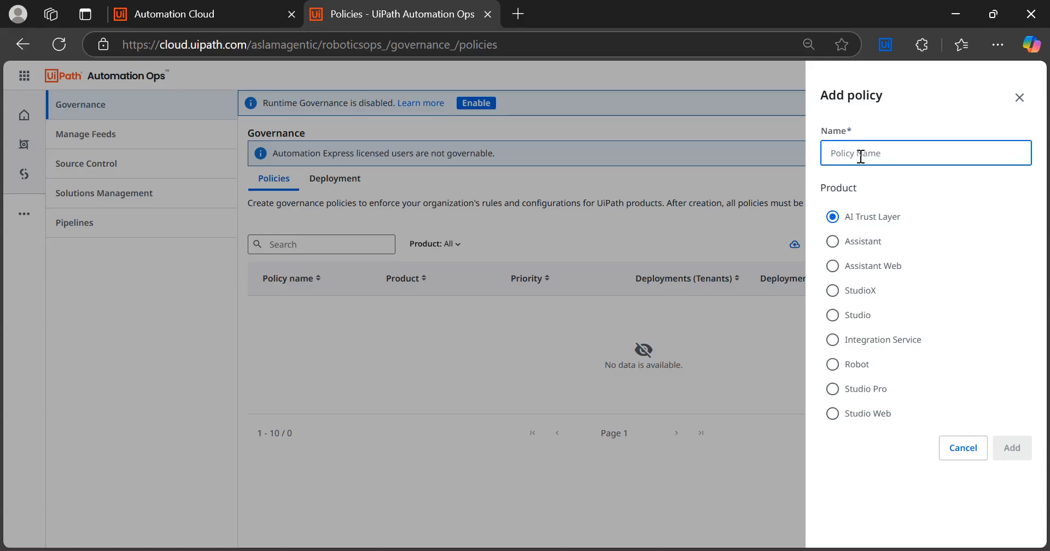
type("Autopi")
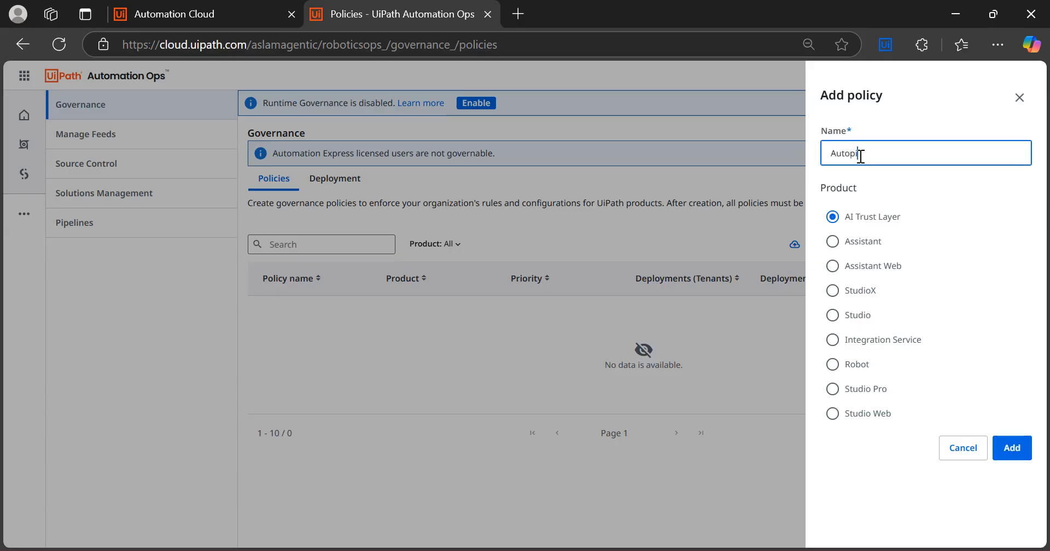
key("BackSpace")
left_click(1011, 448)
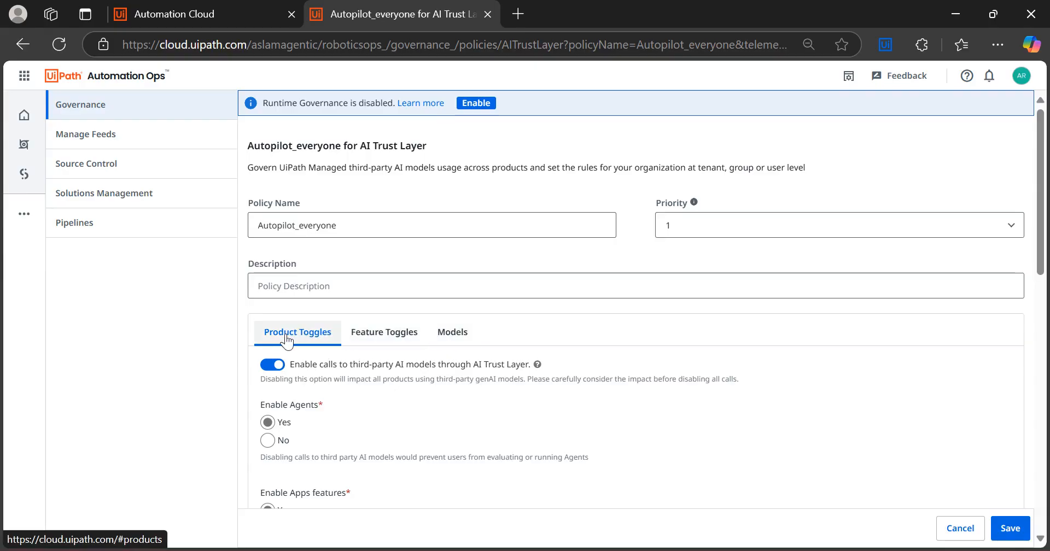
Step: Check the Autopilot_everyone policy's feature toggles and enabled models, including Anthropic, and save the policy
left_click(365, 338)
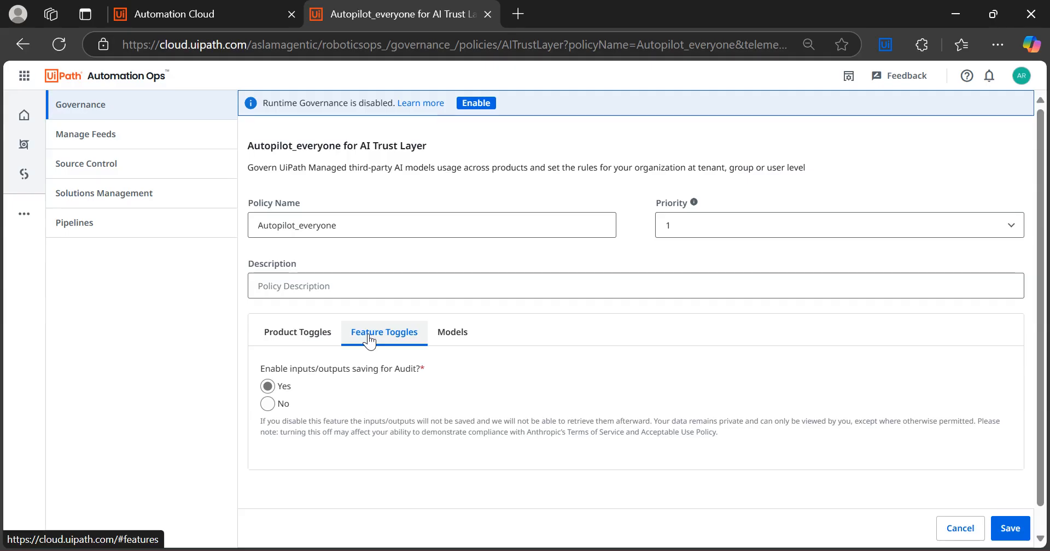
left_click(458, 338)
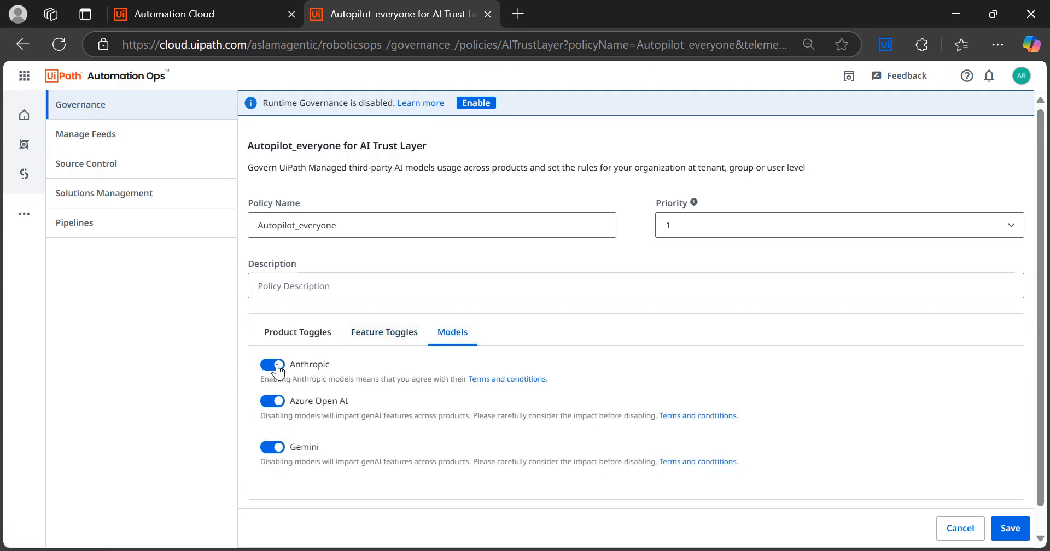
left_click(1017, 530)
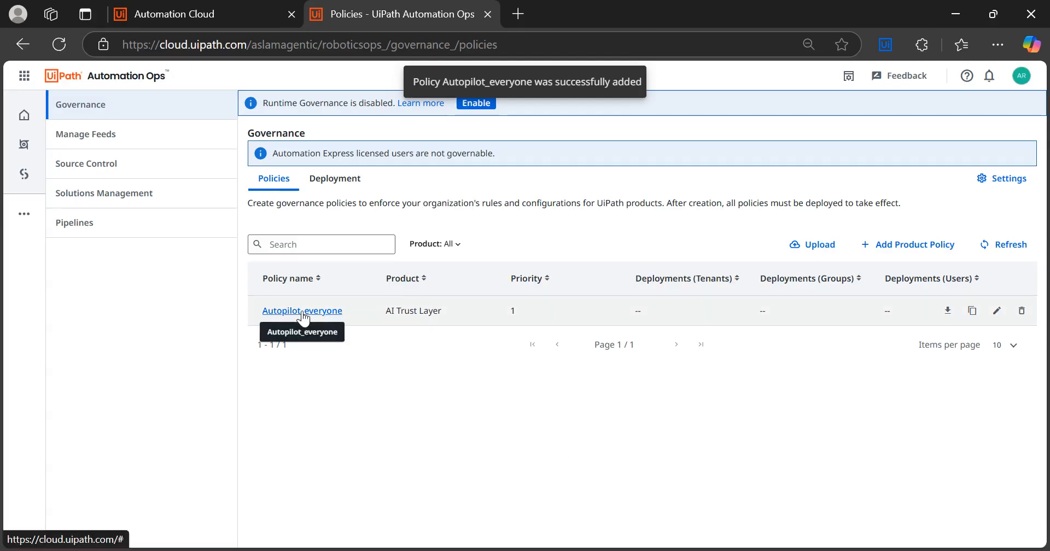
Step: Deploy the Autopilot_everyone policy to AI Trust Layer under No License for DefaultTenant and save the deployment
left_click(333, 186)
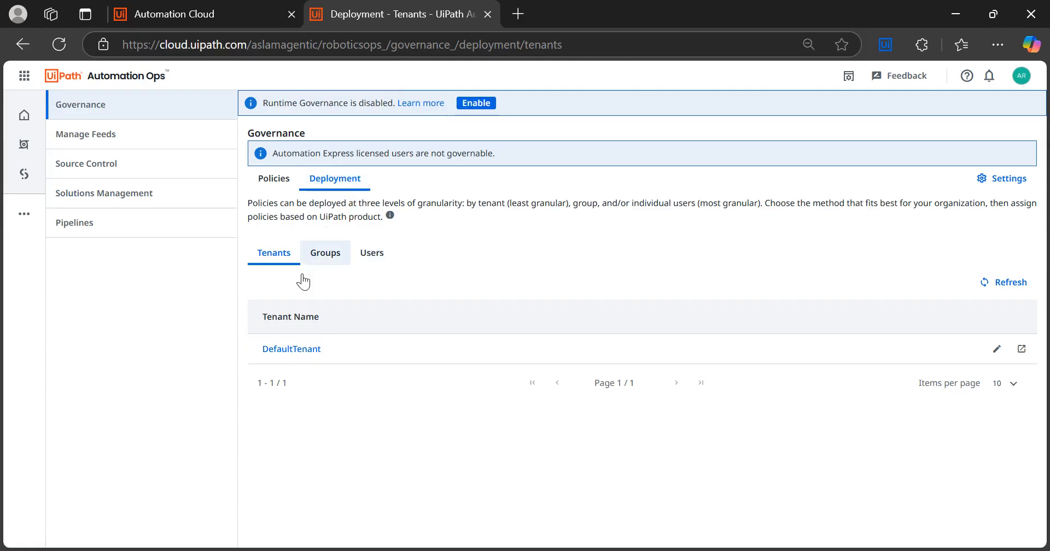
left_click(290, 350)
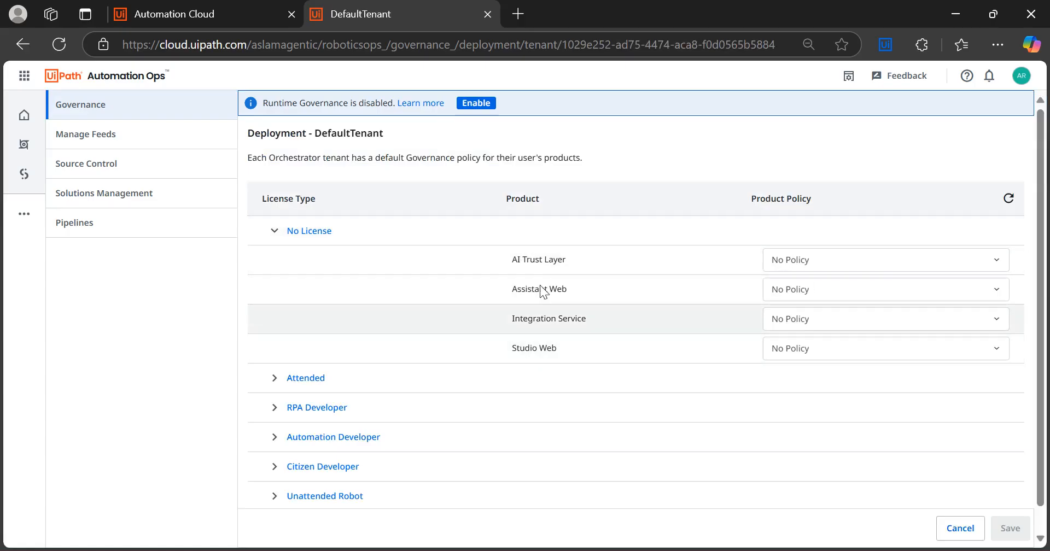
left_click(788, 265)
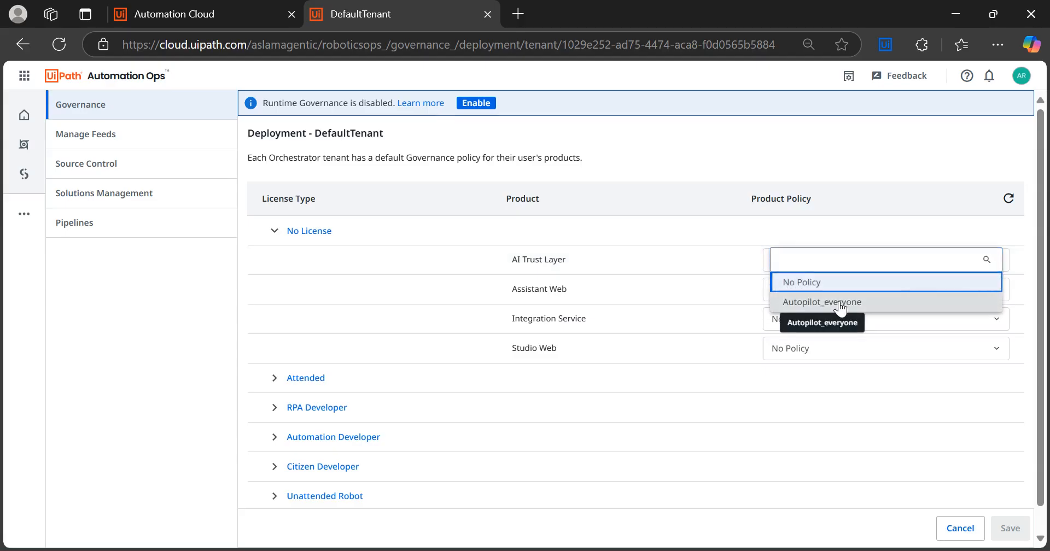
left_click(839, 303)
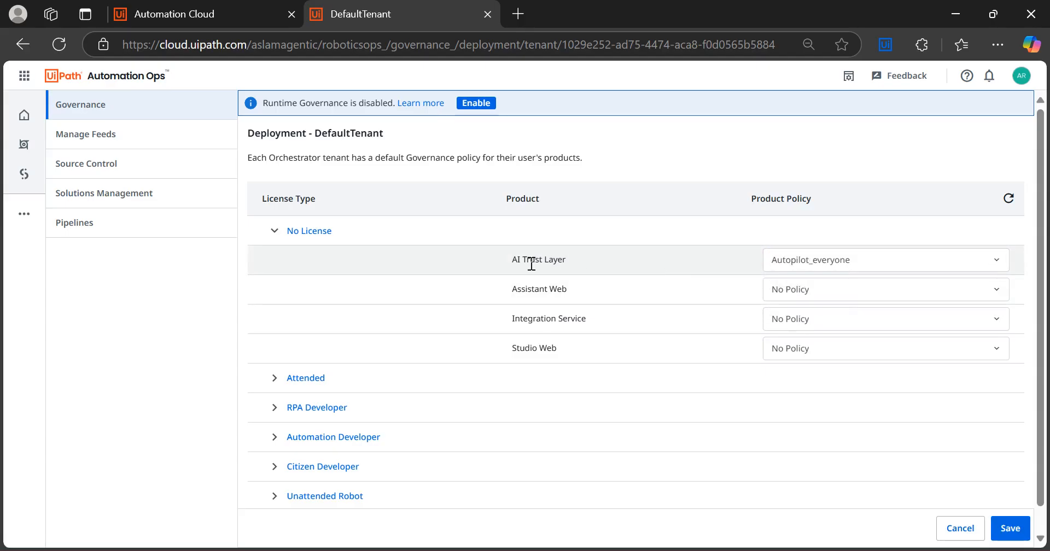
left_click(1011, 528)
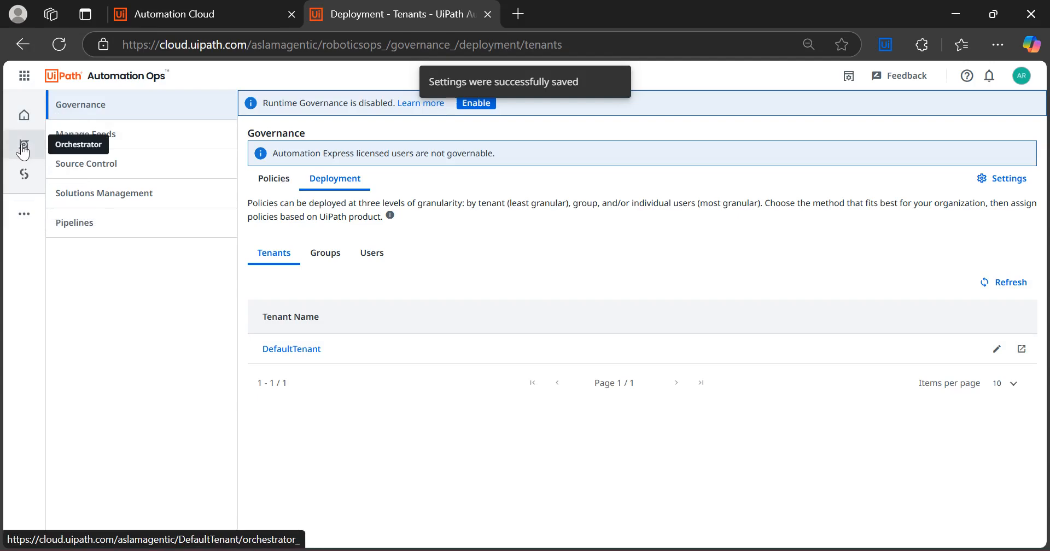
Step: Review the Autopilot for Everyone pre-installation checklist for DefaultTenant in the AI Trust Layer administration
left_click(24, 75)
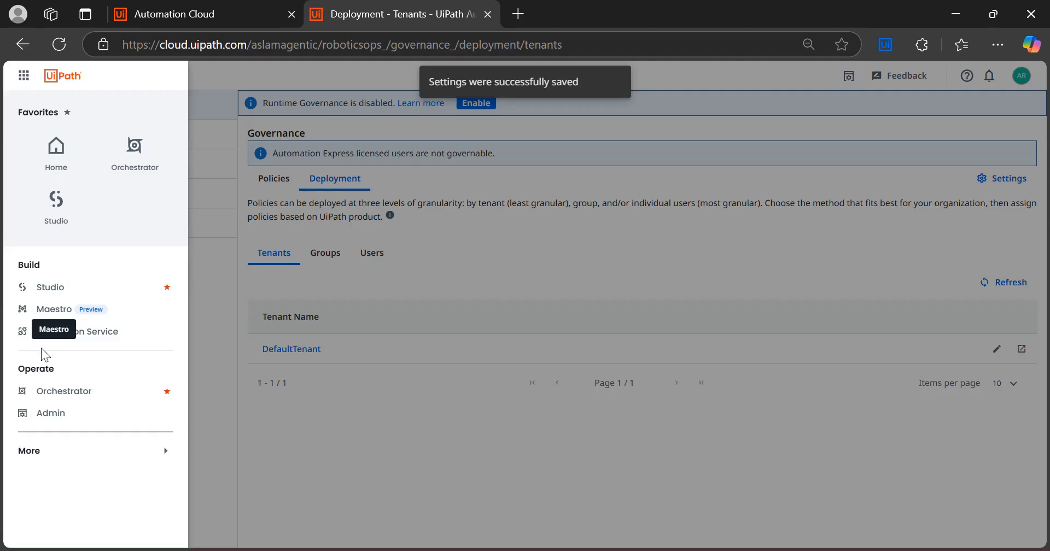
left_click(45, 414)
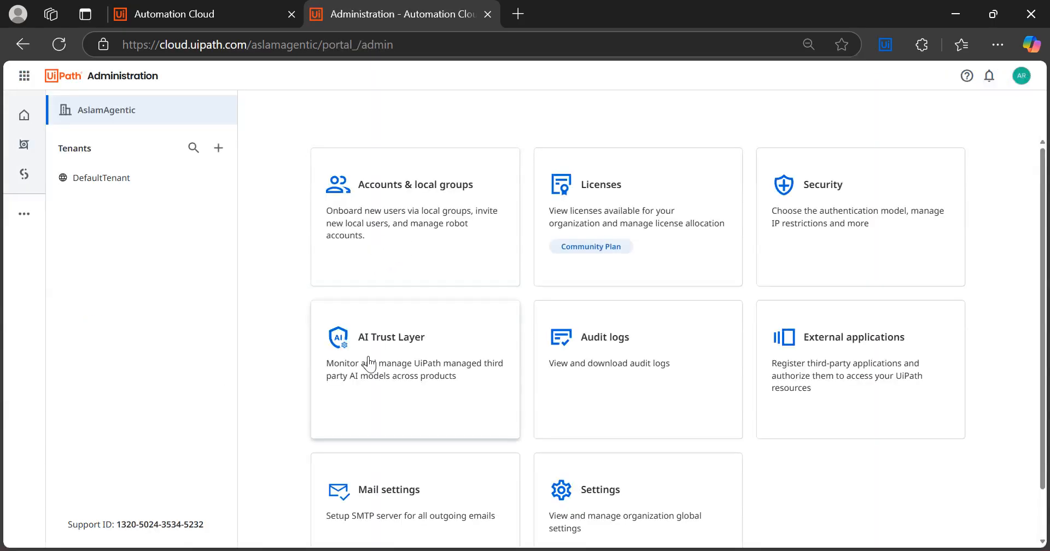
left_click(369, 361)
left_click(542, 145)
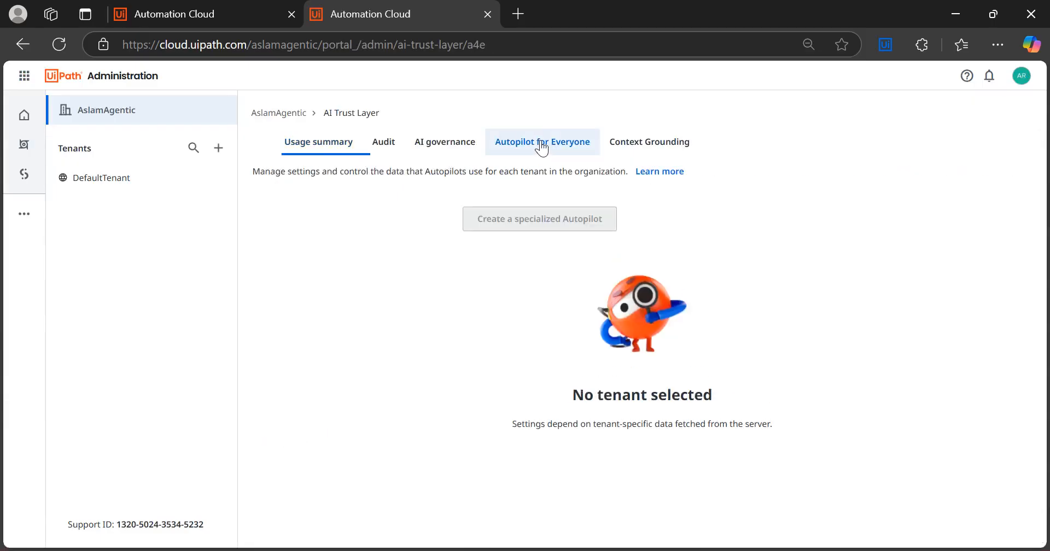
left_click(411, 220)
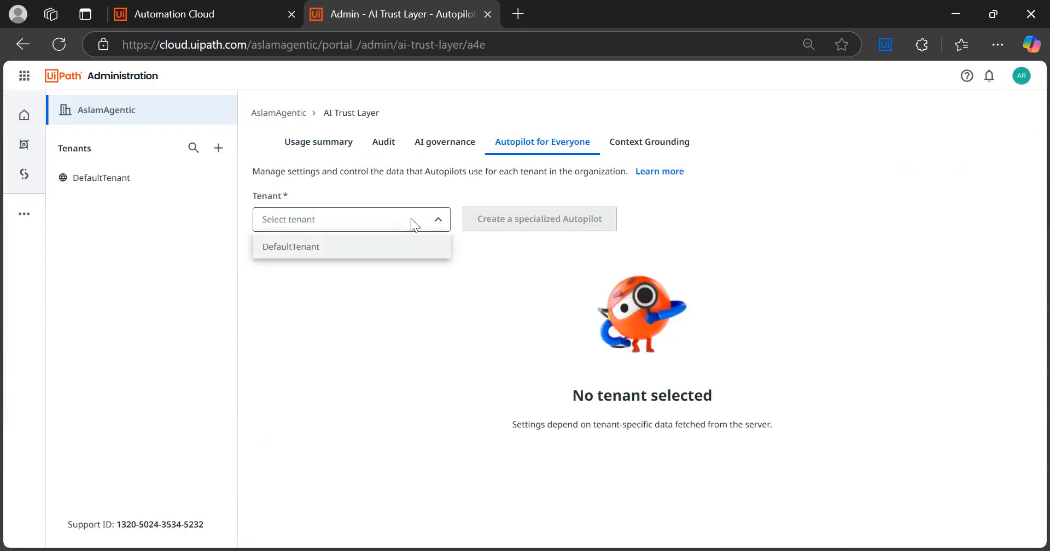
left_click(348, 246)
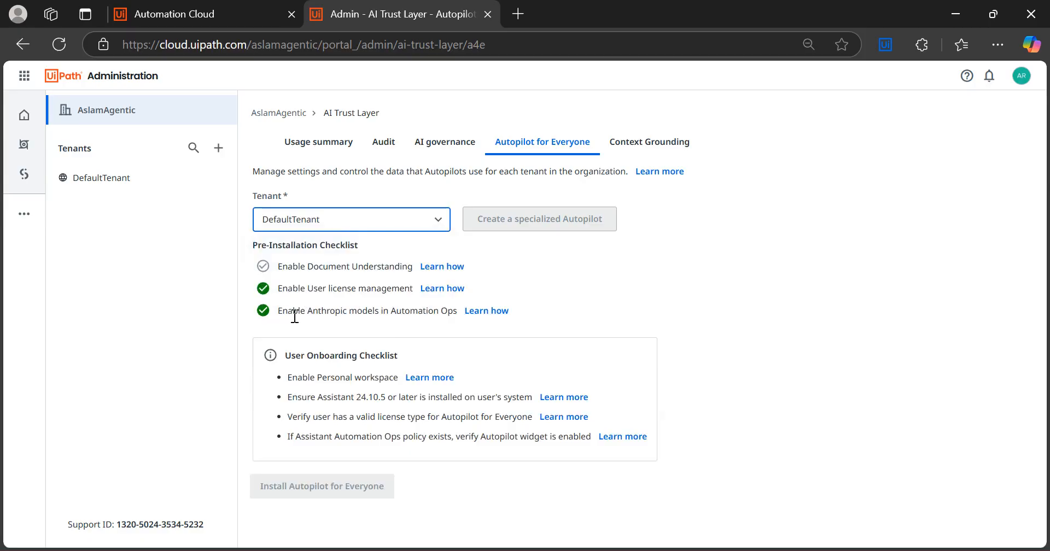
left_click_drag(279, 285, 412, 293)
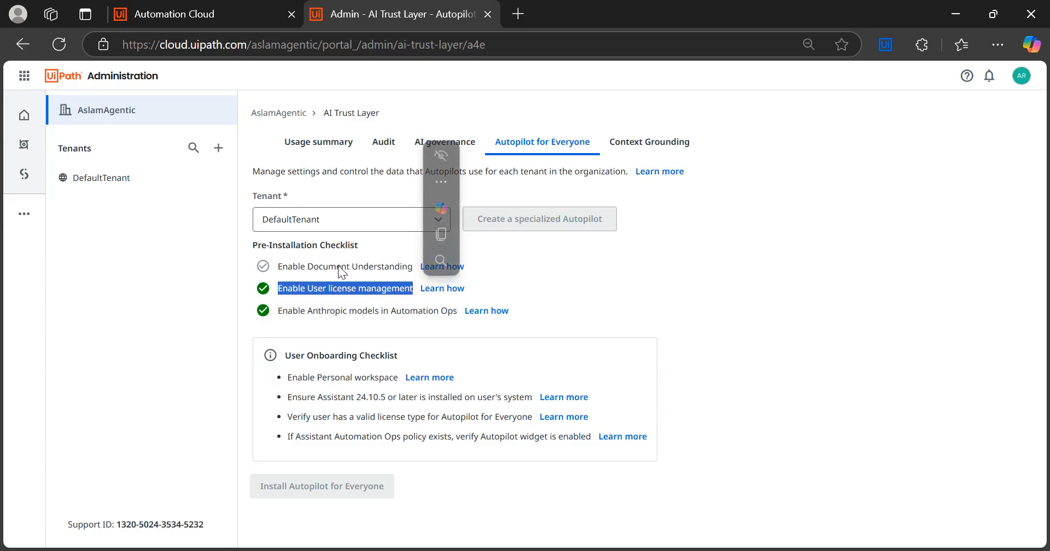
left_click(339, 266)
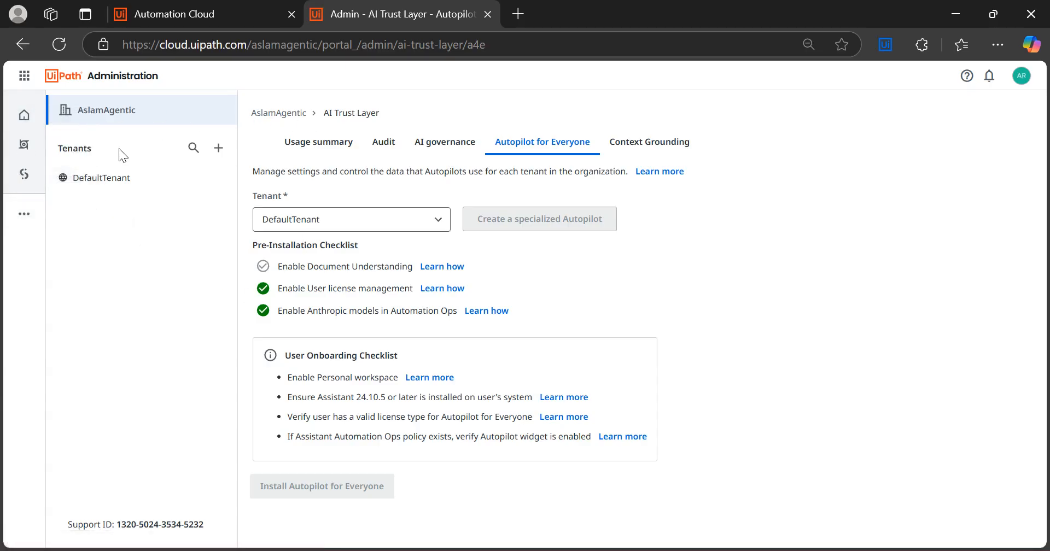
Step: Add the Document Understanding service to DefaultTenant from the tenant's services administration
left_click(77, 113)
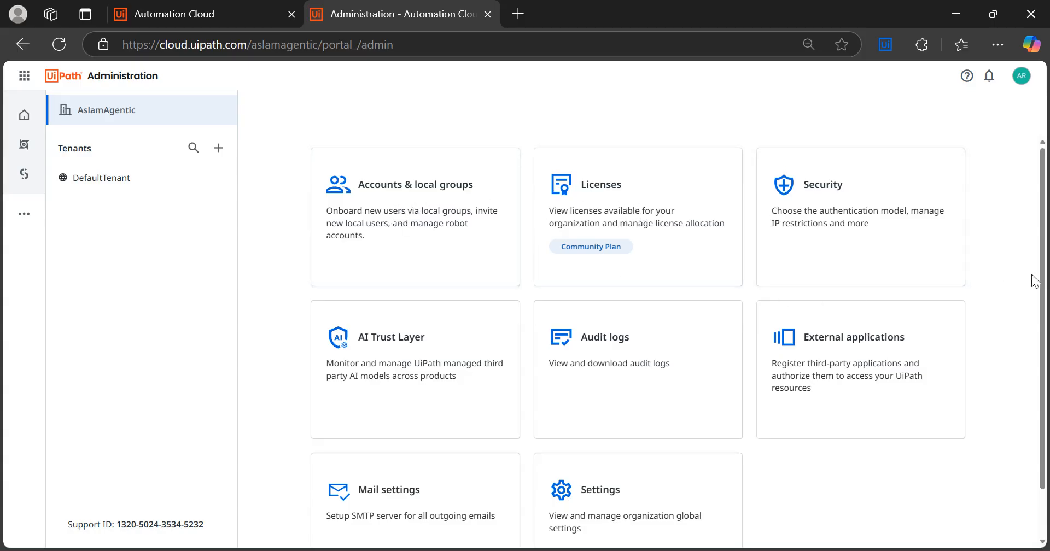
scroll(1039, 282, "down", 1)
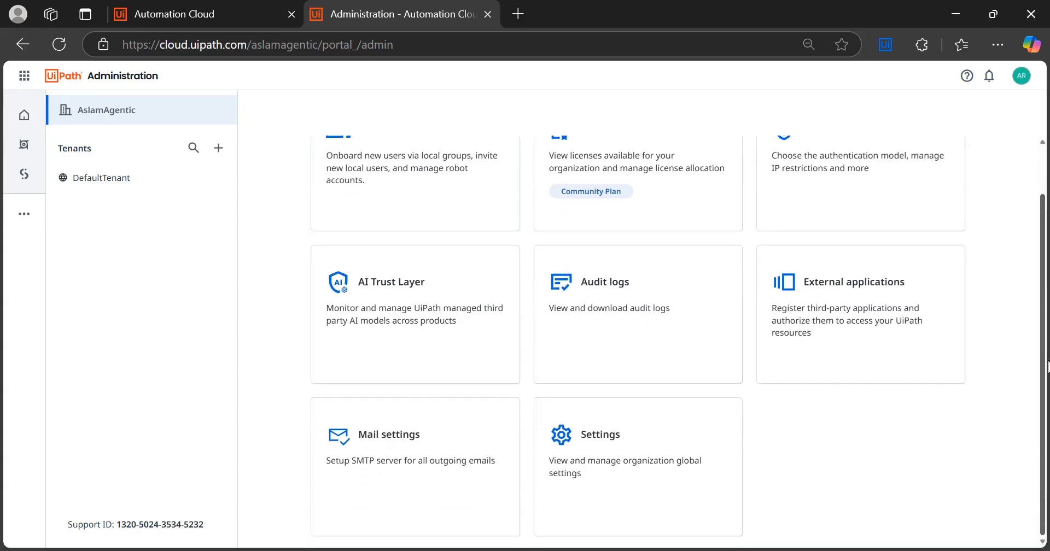
scroll(1047, 257, "up", 1)
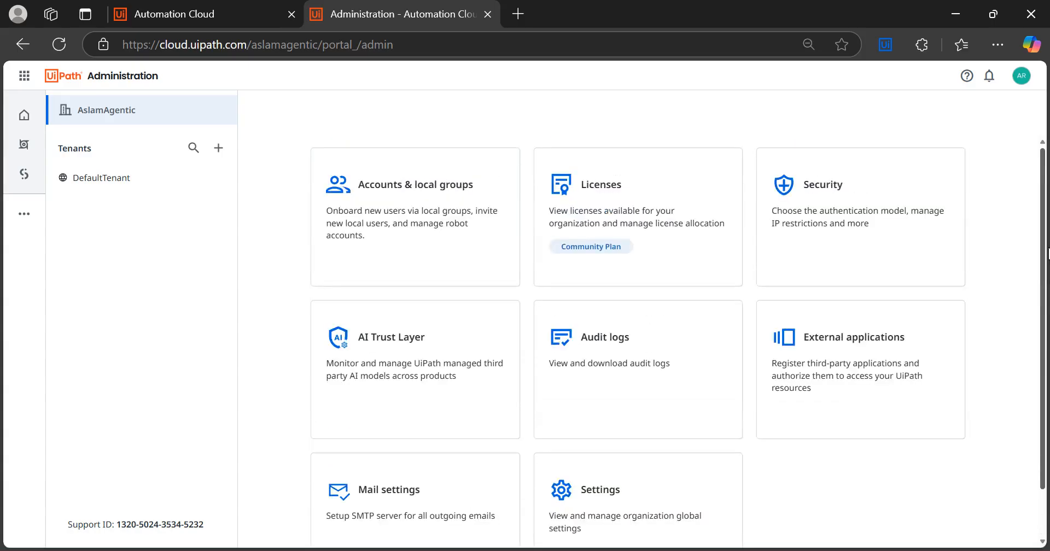
left_click(87, 181)
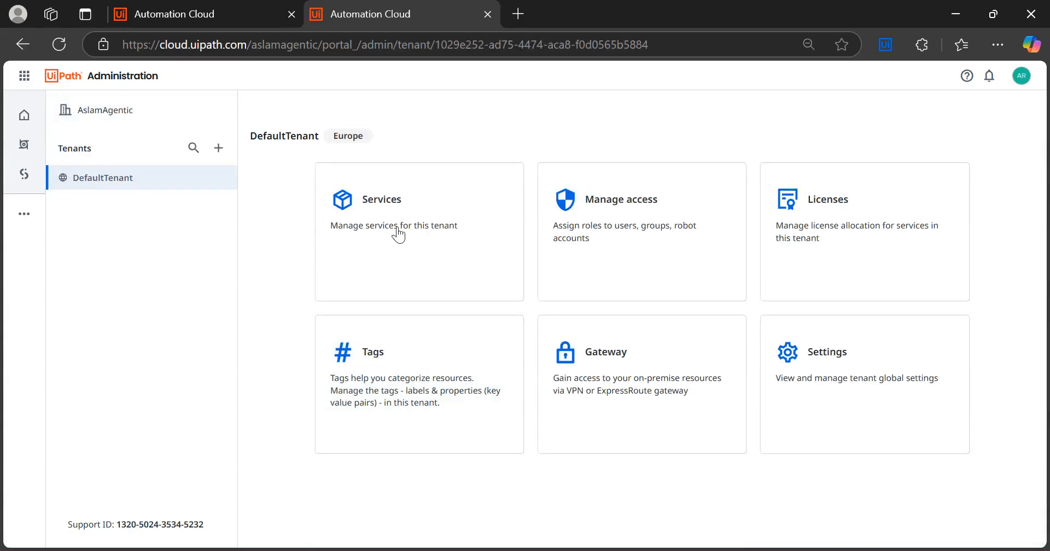
left_click(442, 244)
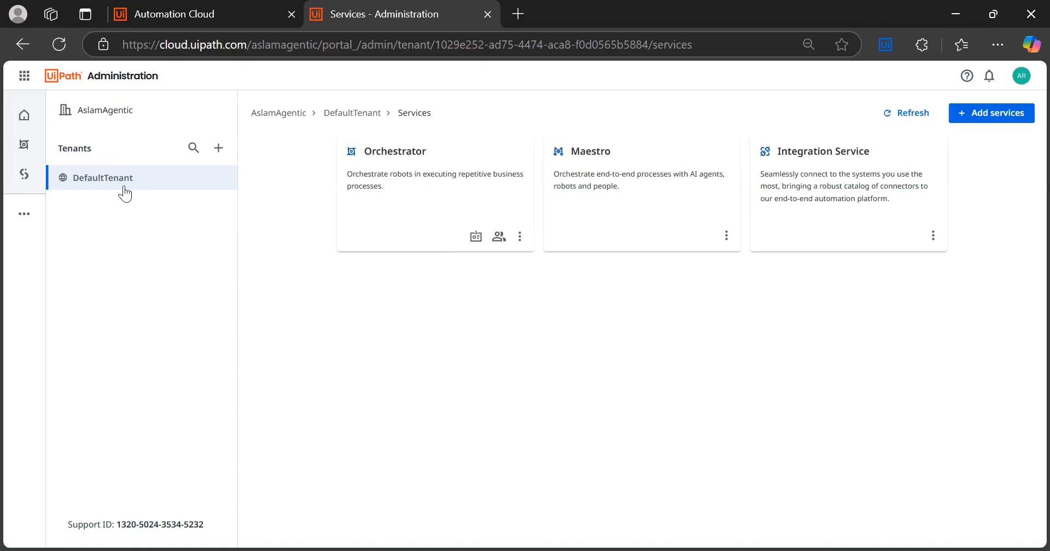
left_click(986, 118)
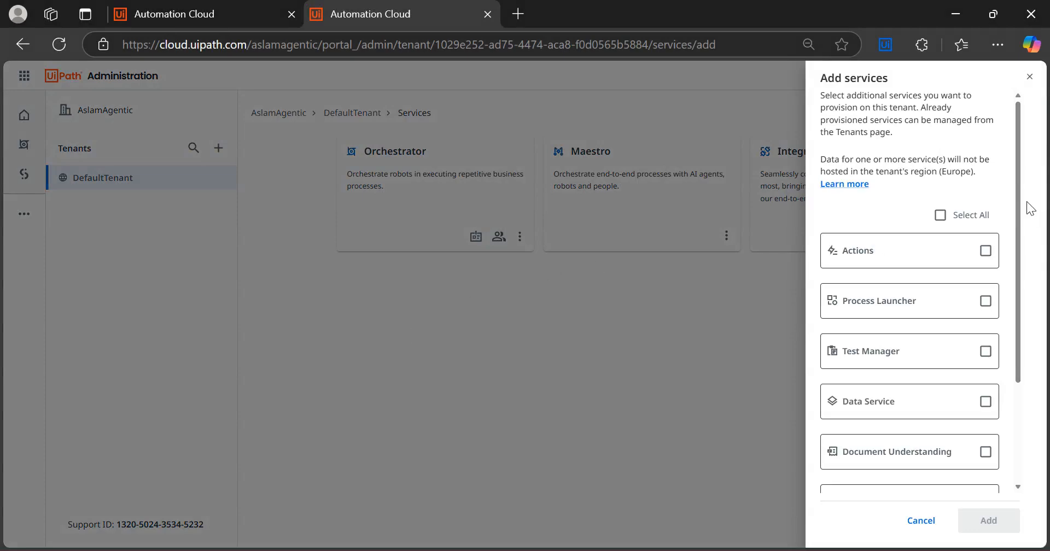
scroll(1025, 245, "down", 2)
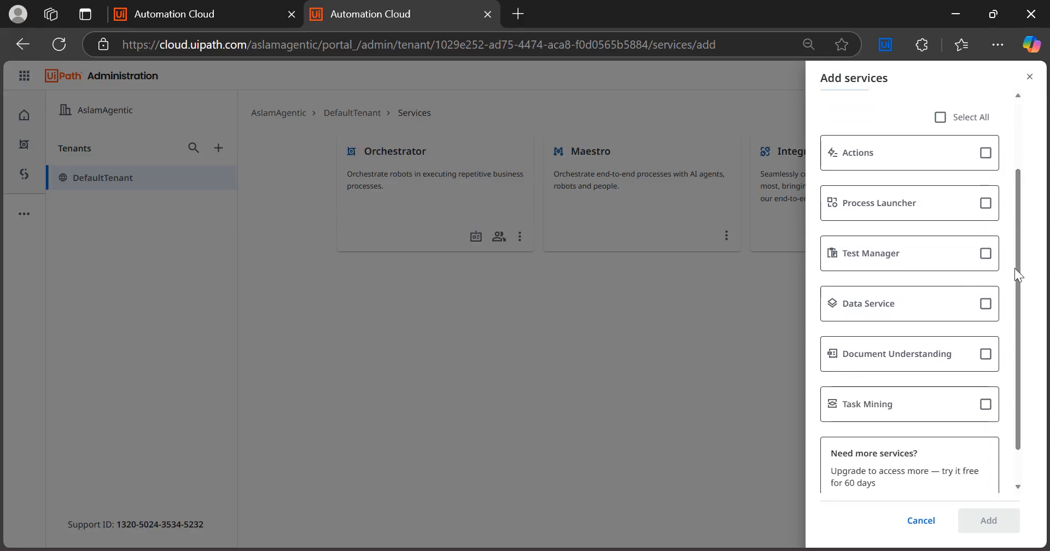
left_click(986, 355)
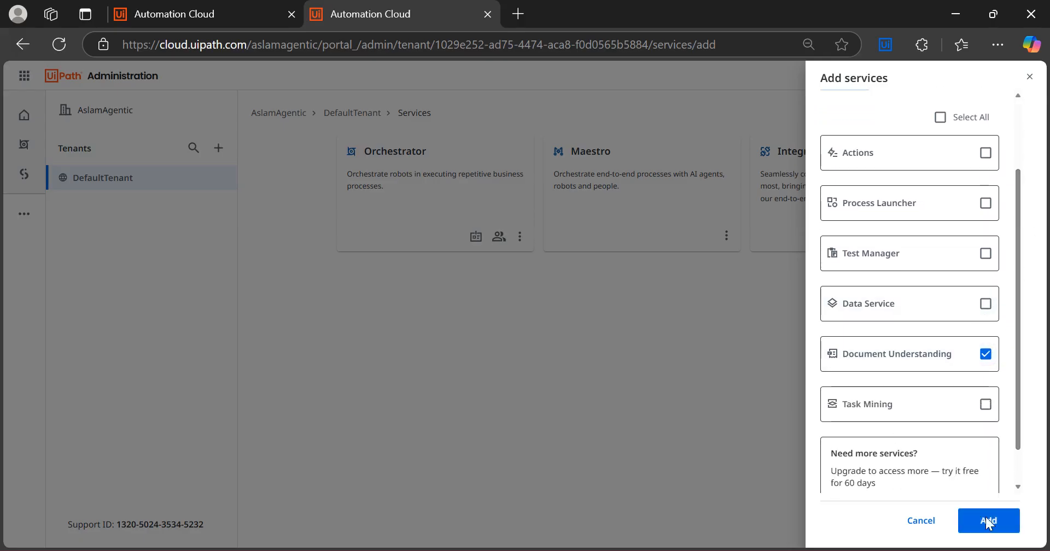
left_click(987, 526)
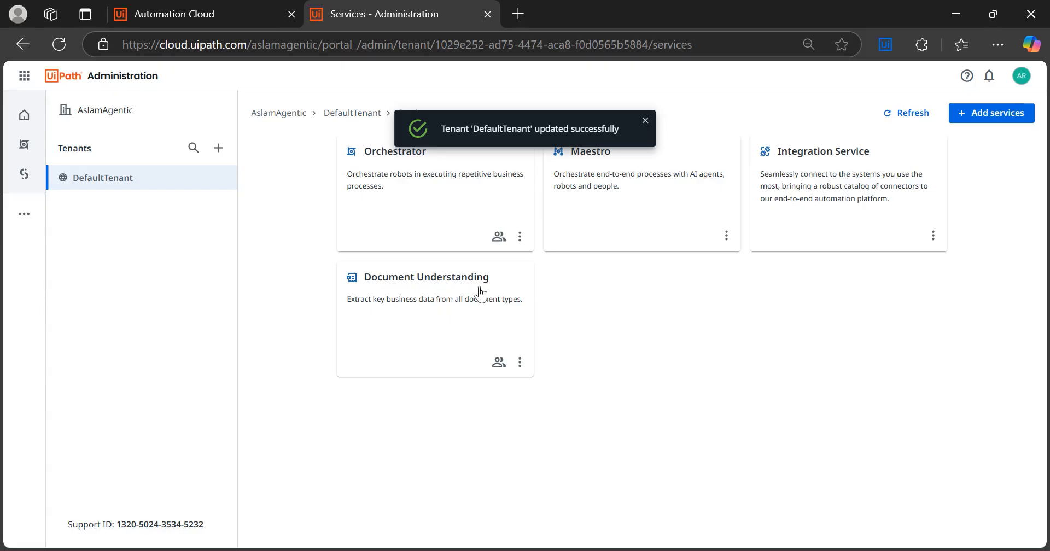
Step: Return to the AI Trust Layer's Autopilot for Everyone settings, select DefaultTenant, and install Autopilot for Everyone
left_click(24, 77)
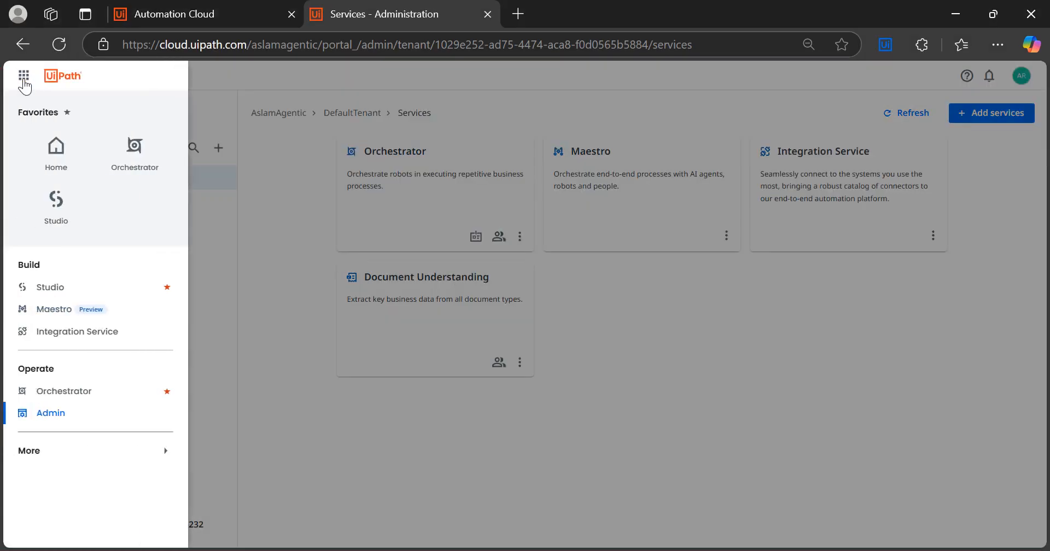
left_click(42, 417)
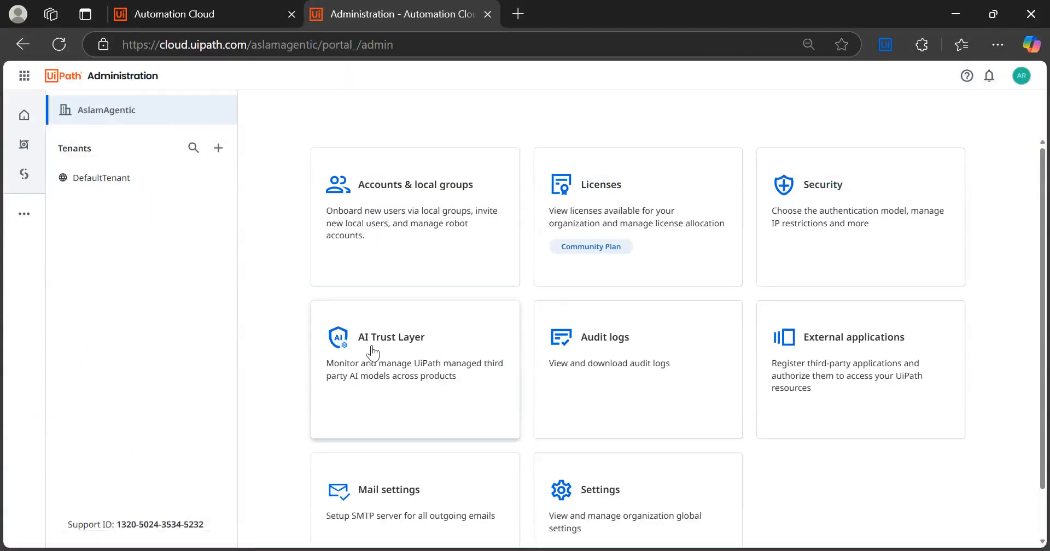
left_click(422, 371)
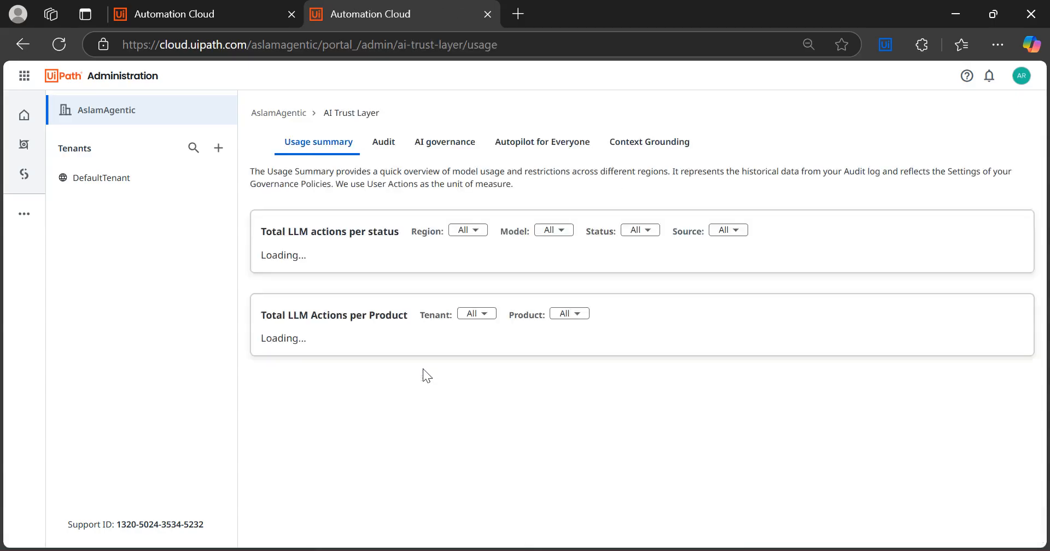
left_click(534, 145)
left_click(402, 225)
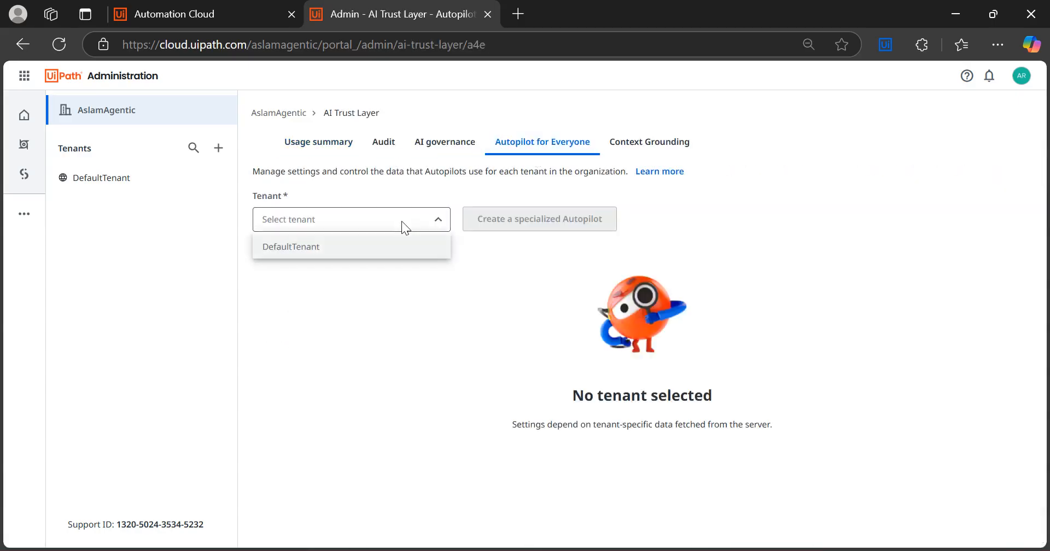
left_click(346, 244)
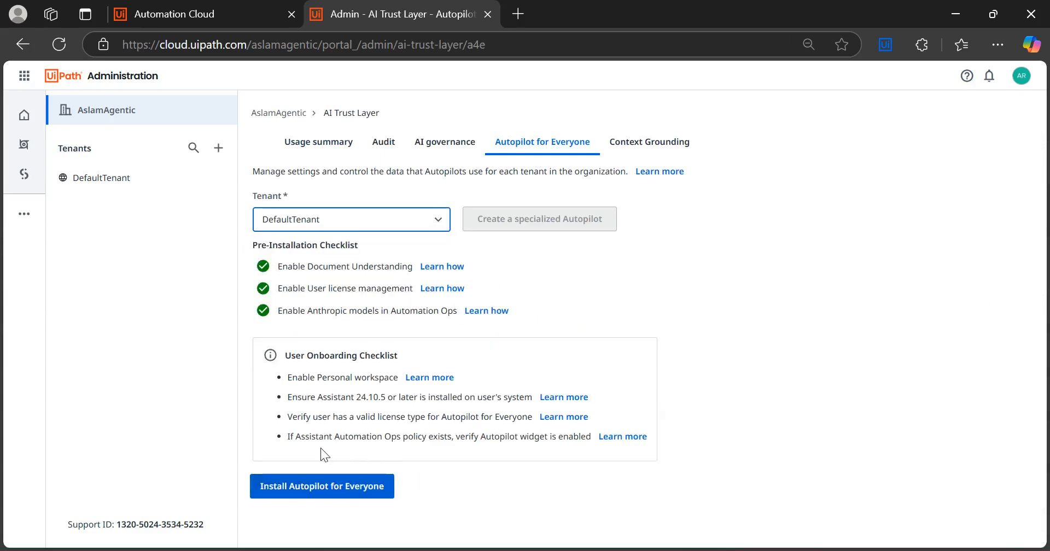
left_click(302, 490)
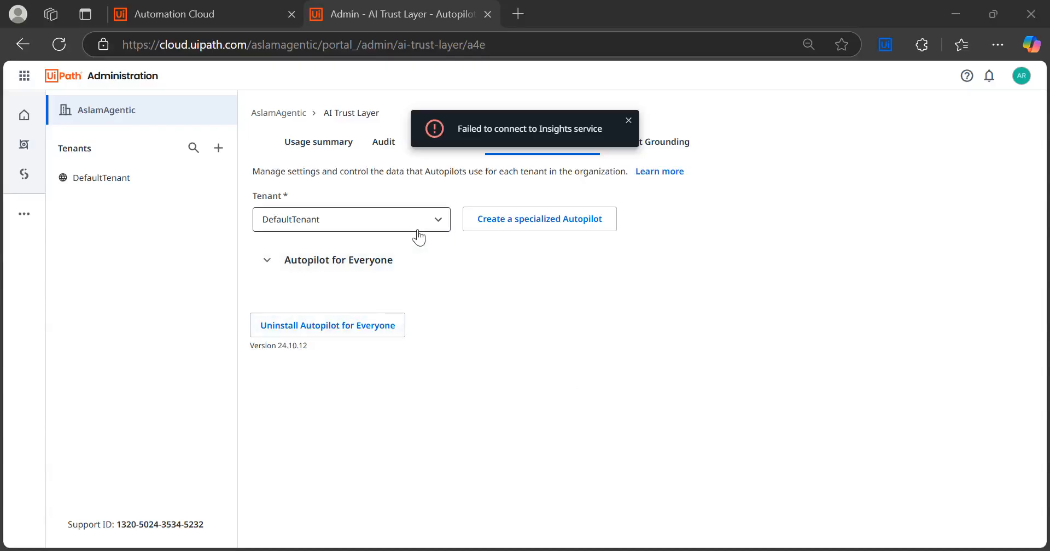
Step: Expand the installed Autopilot for Everyone settings and look through the Starting prompts and License settings sections
left_click(264, 261)
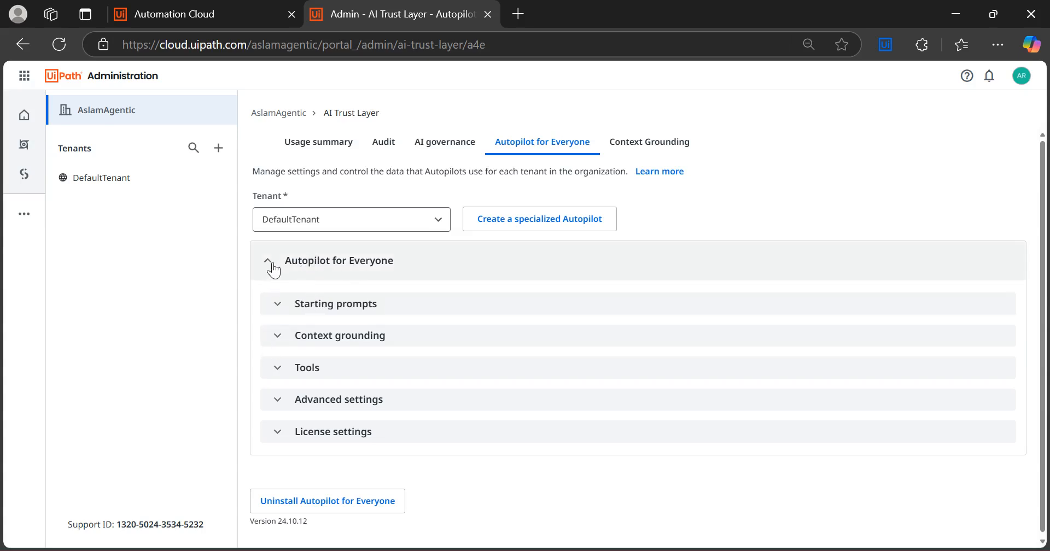
left_click(278, 315)
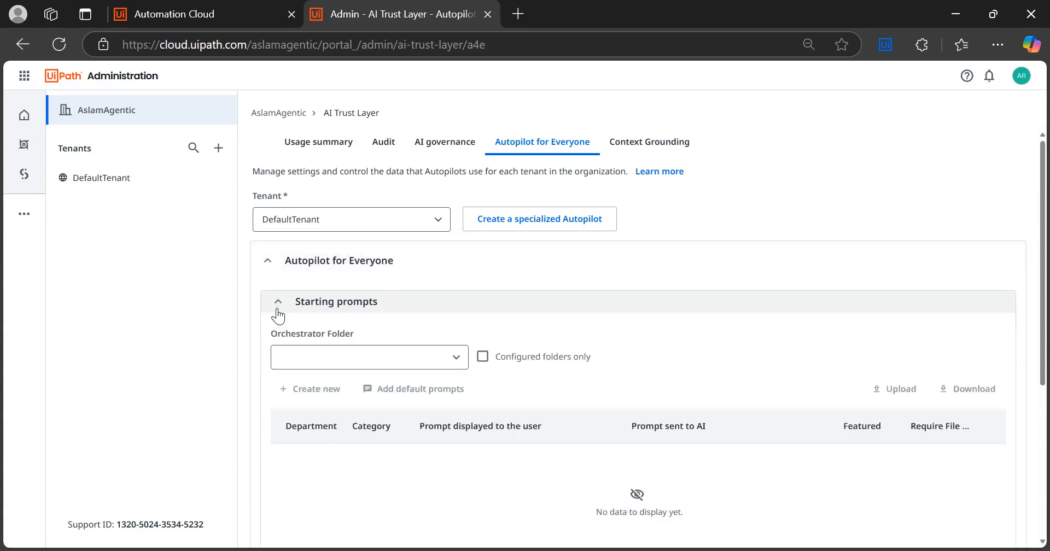
left_click(277, 312)
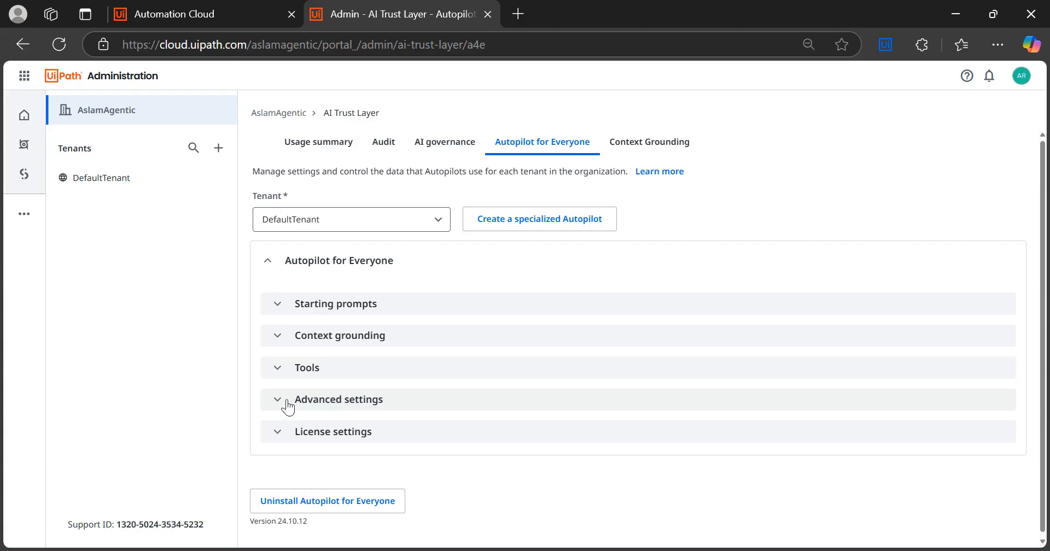
left_click(278, 432)
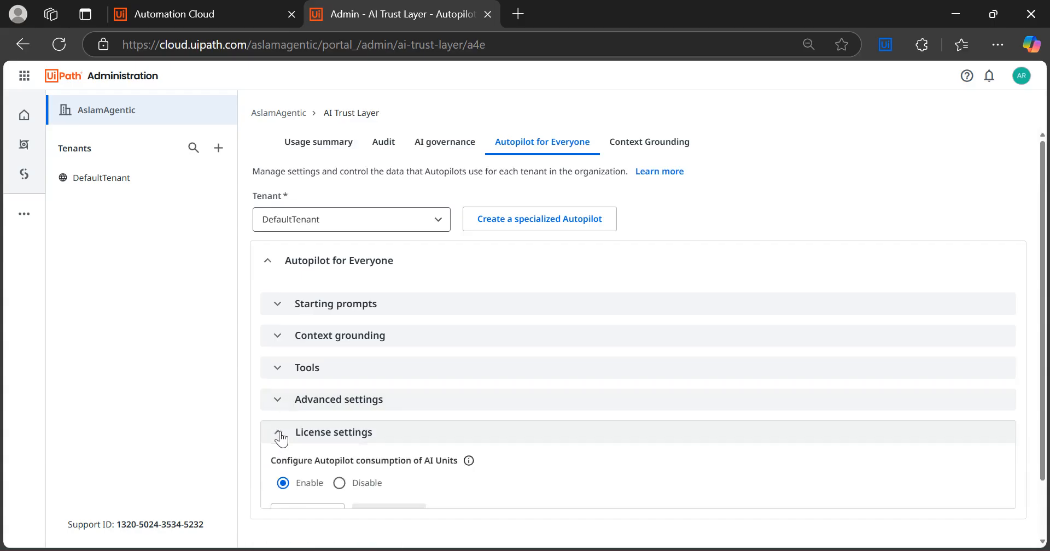
left_click(280, 433)
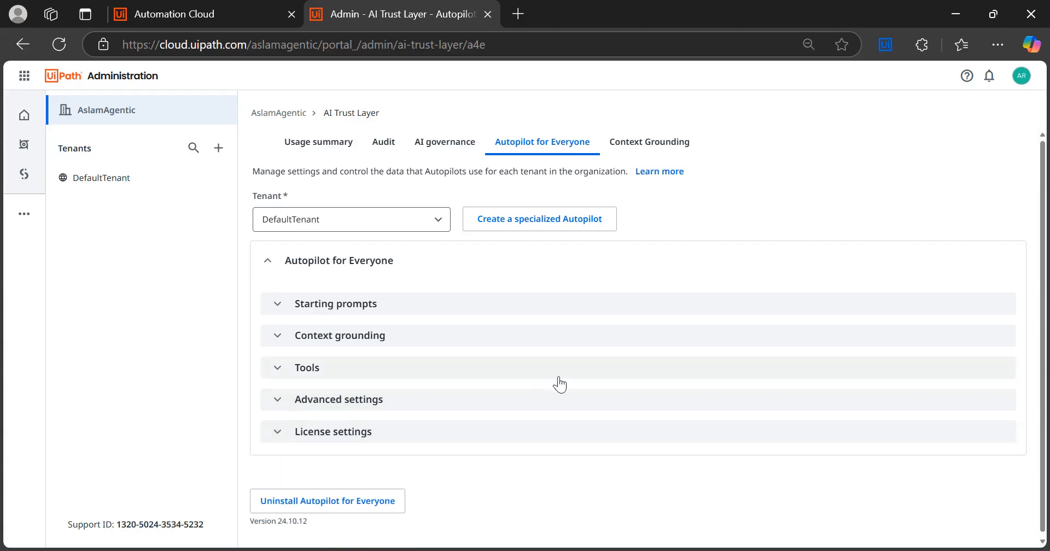
Step: Switch to UiPath Assistant, maximize its window, and check the account menu for the connected tenant
key("alt+Tab")
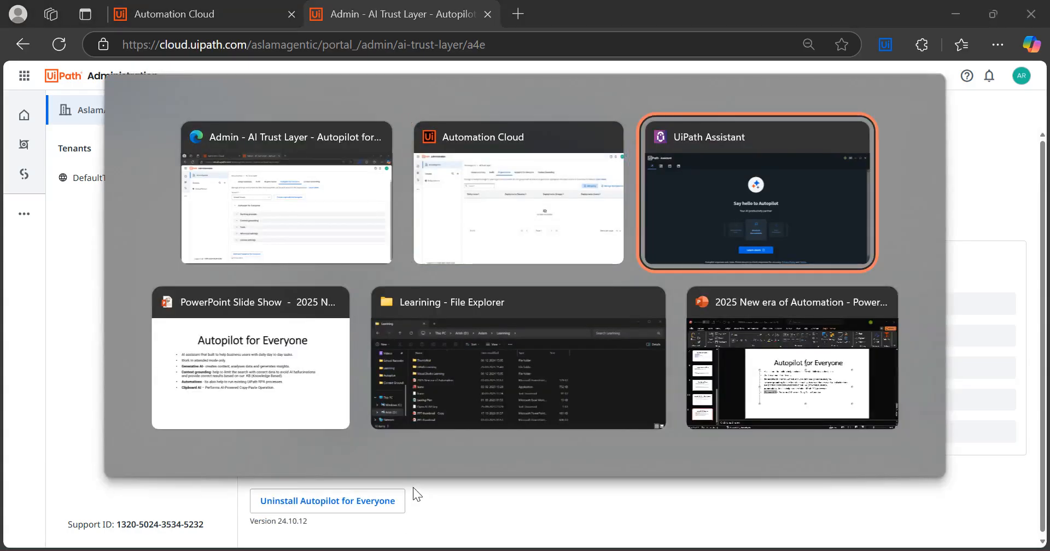
key("Tab")
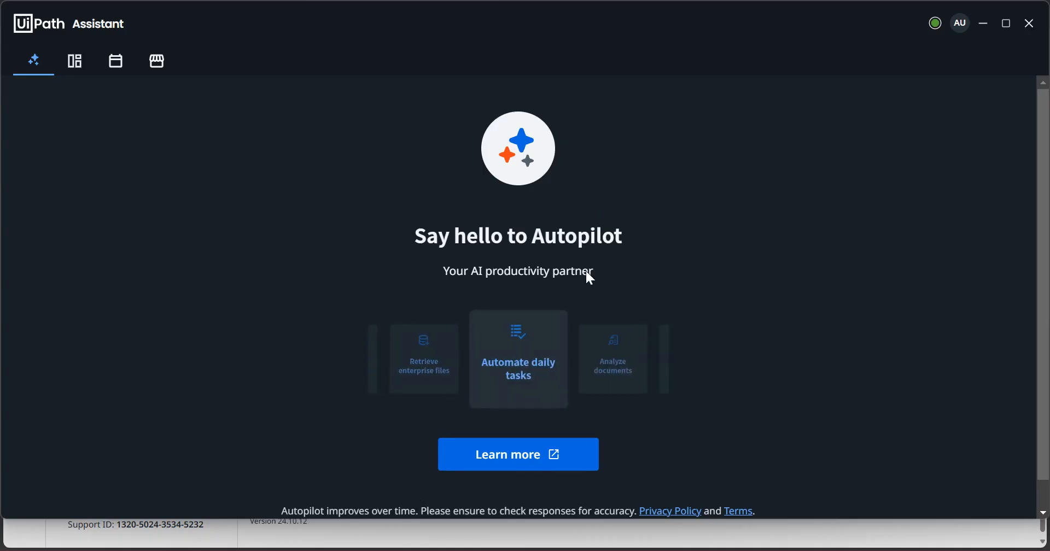
left_click(1006, 24)
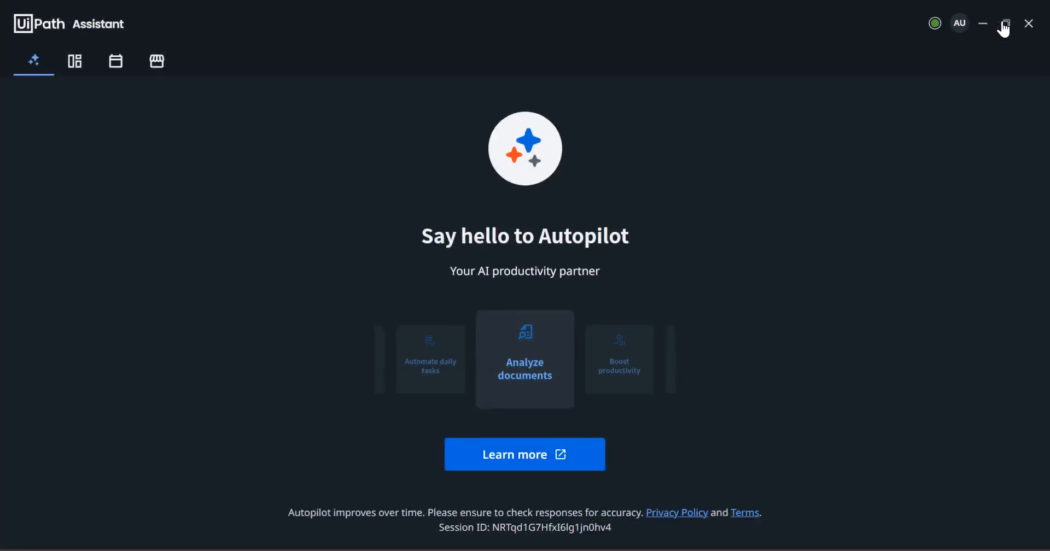
left_click(963, 30)
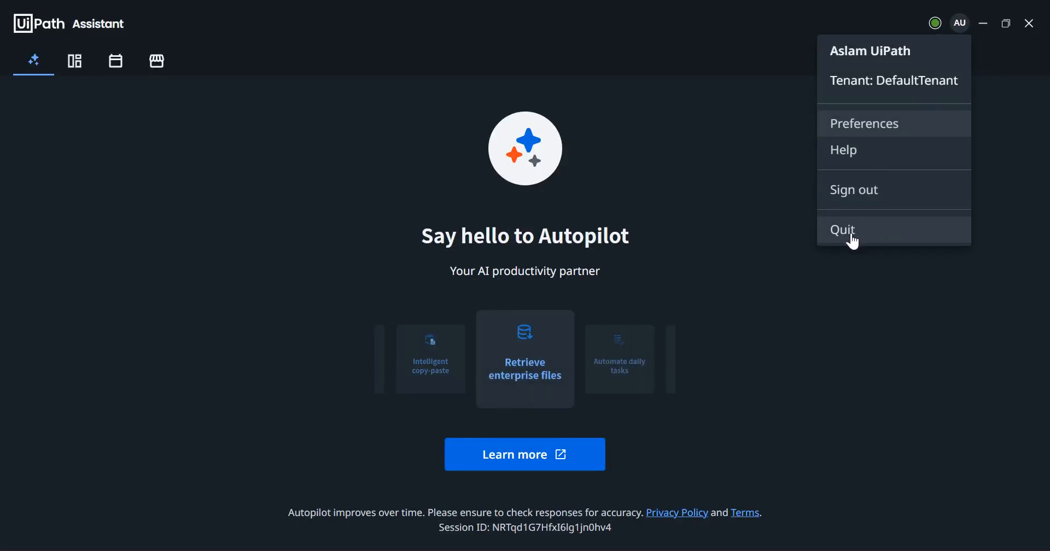
left_click(736, 252)
Step: Minimize the browser and UiPath Assistant windows to return to the Autopilot for Everyone presentation slide
key("alt+Tab")
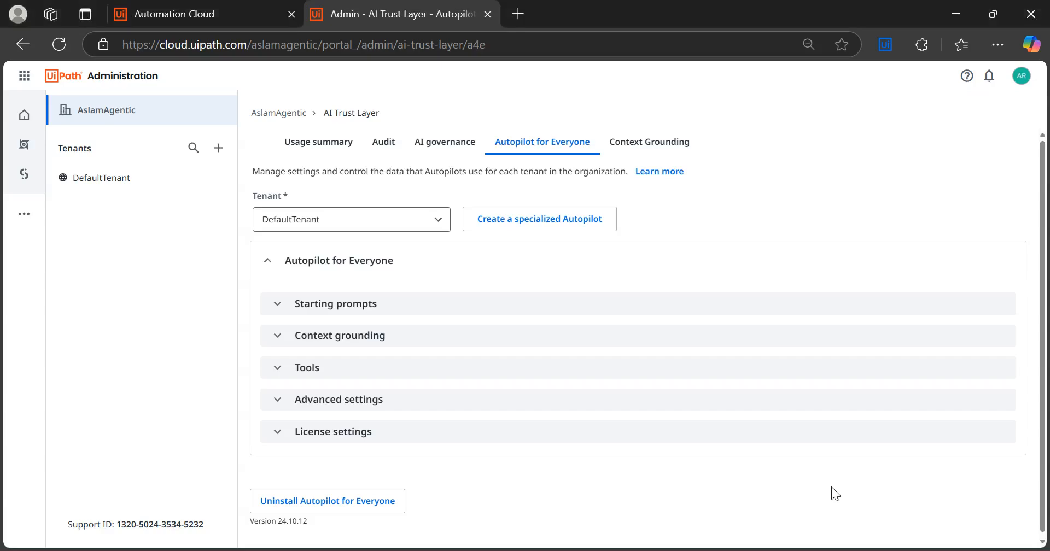
key("alt+Tab")
key("alt+Tab")
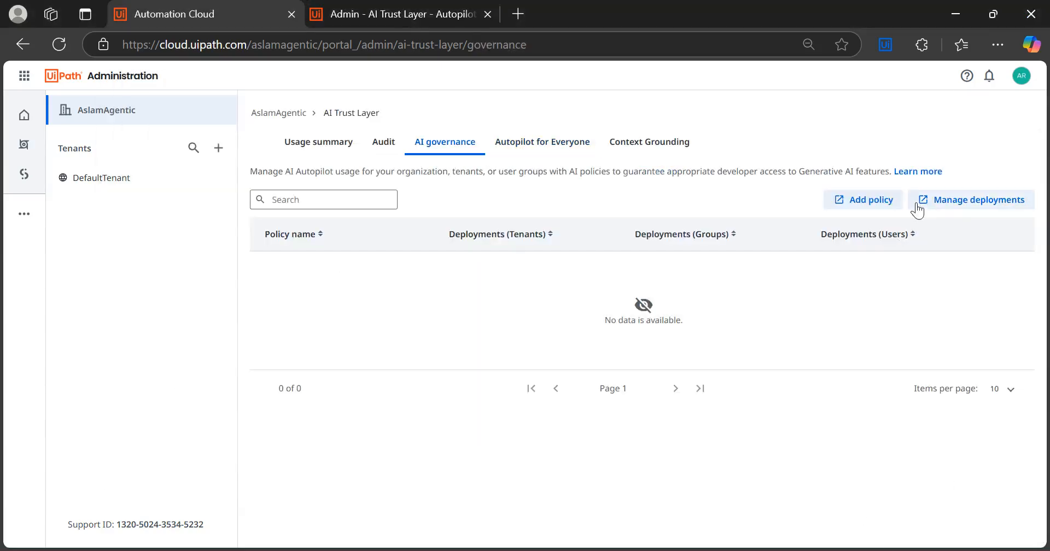
left_click(956, 12)
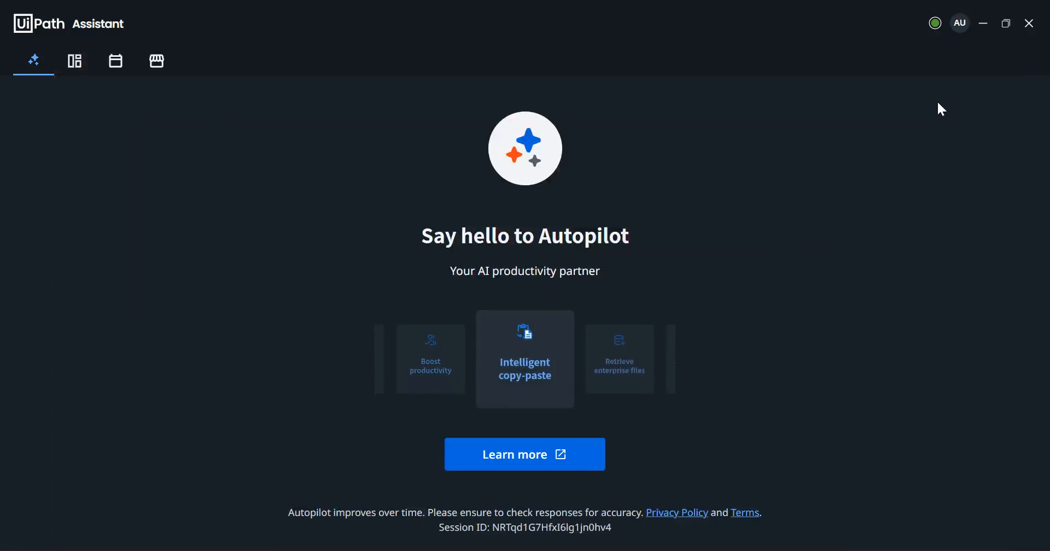
left_click(984, 20)
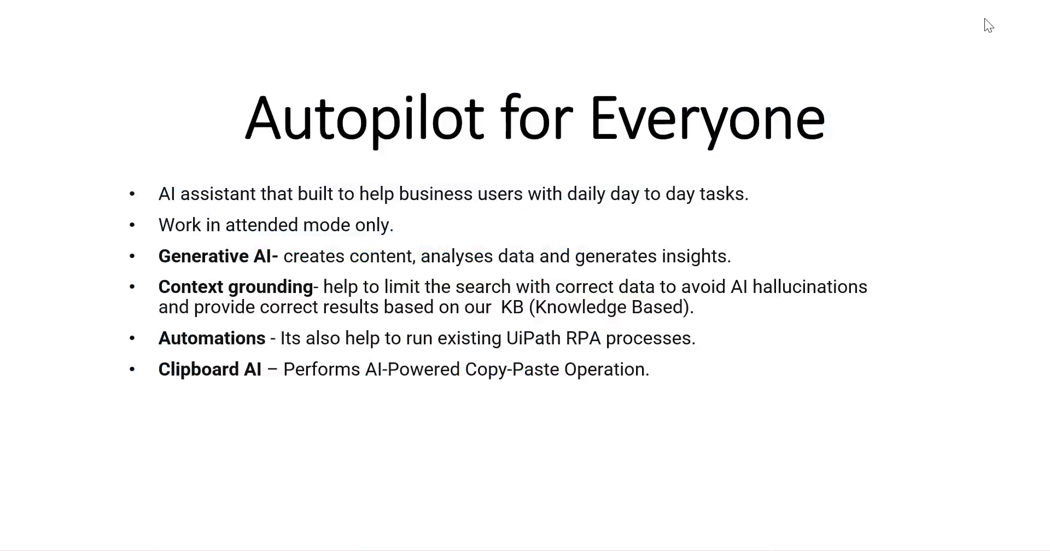
Step: Exit the slide show and refresh the policy of UiPath Assistant from its system tray options
left_click(927, 442)
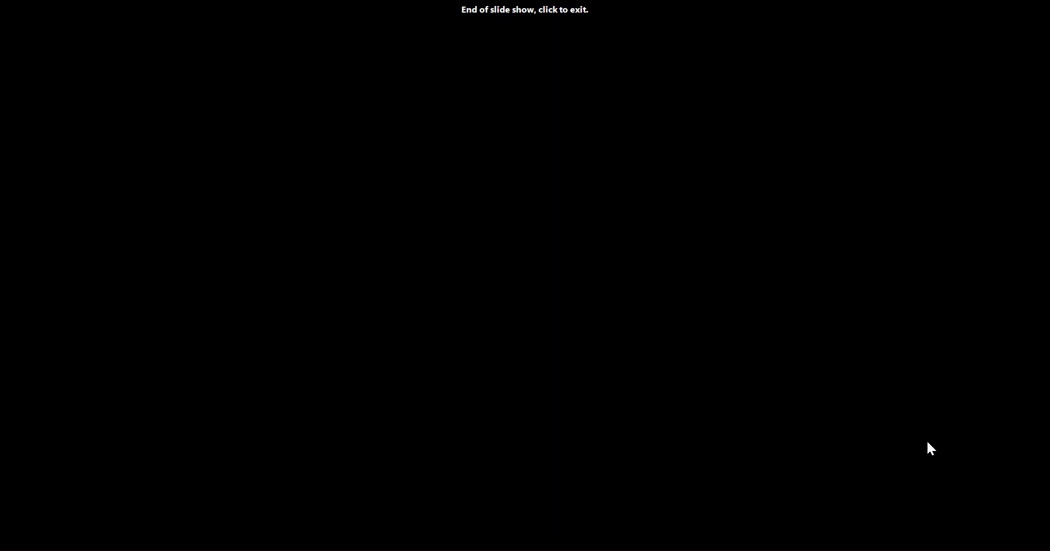
left_click(927, 442)
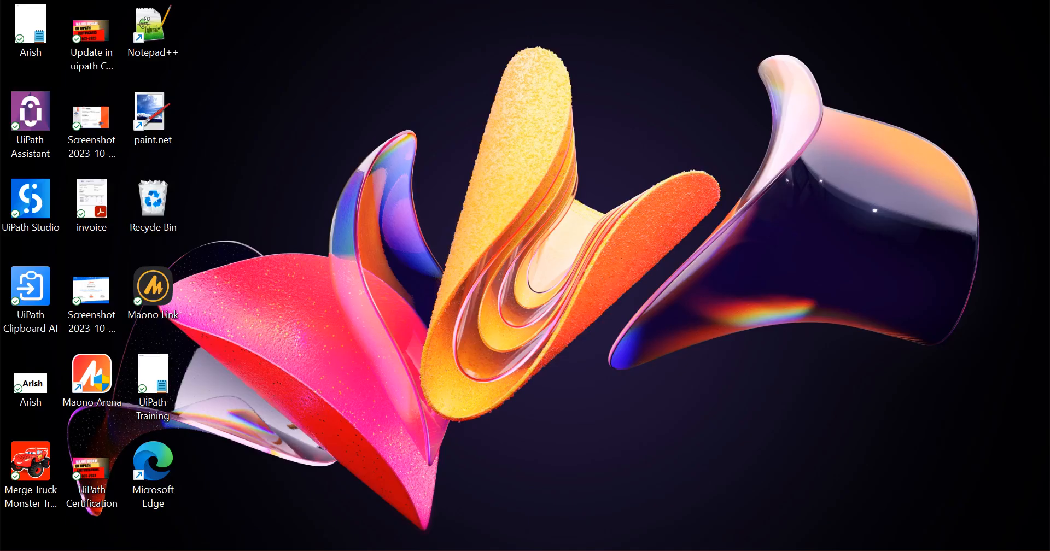
left_click(789, 550)
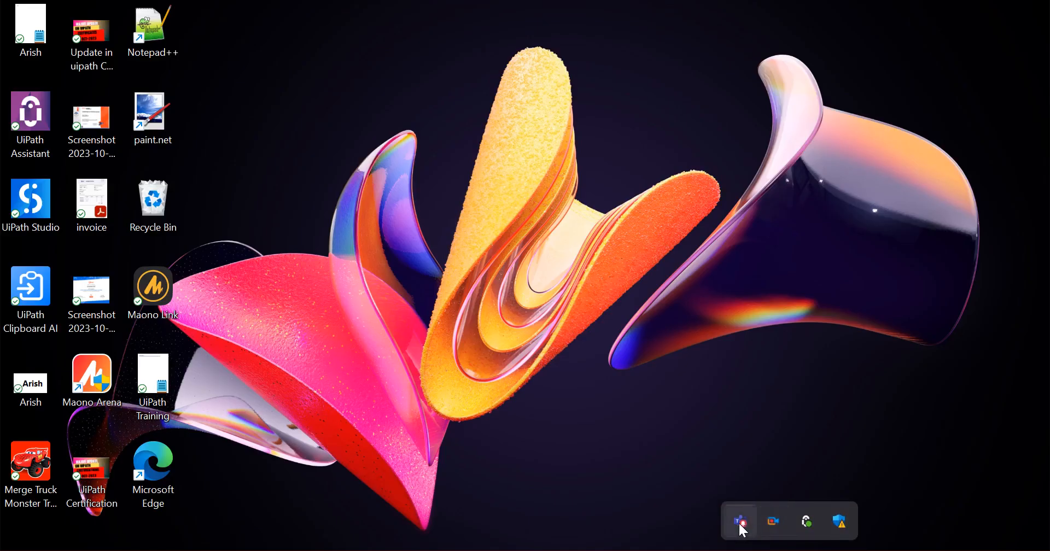
right_click(801, 521)
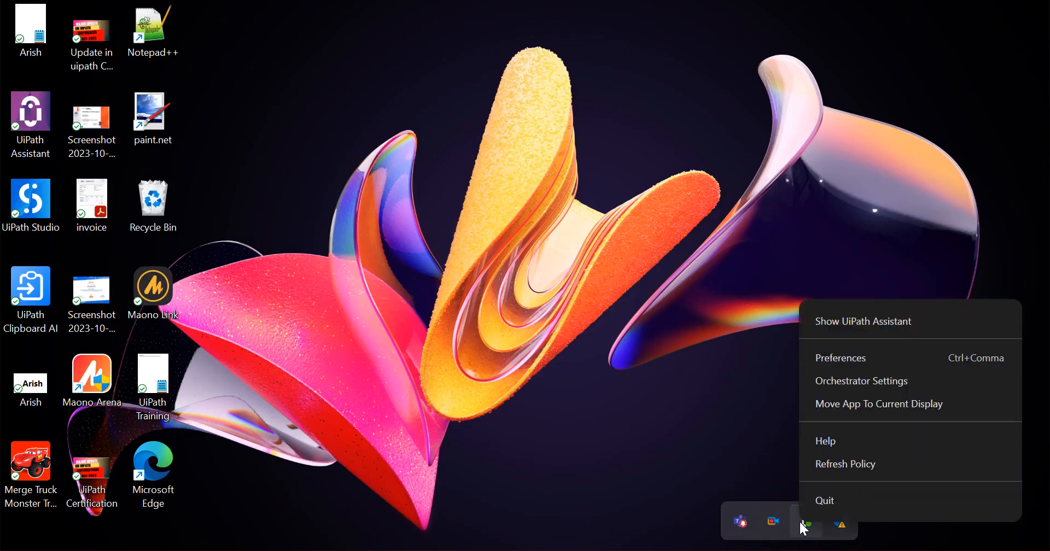
left_click(845, 464)
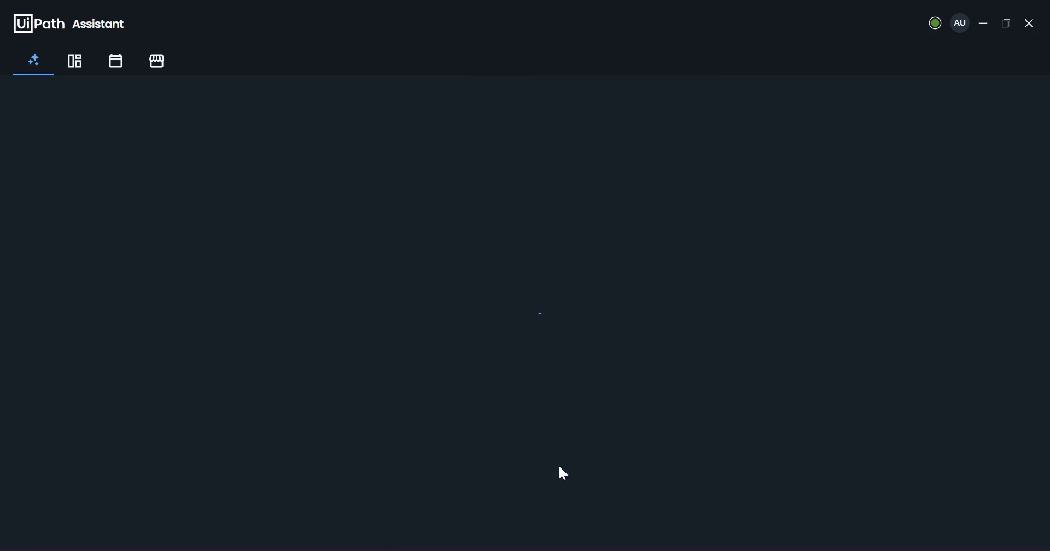
Step: Complete the Autopilot welcome form with role Technical Architect and department IT, and proceed to the Autopilot chat
left_click_drag(1046, 250, 1048, 291)
left_click(462, 332)
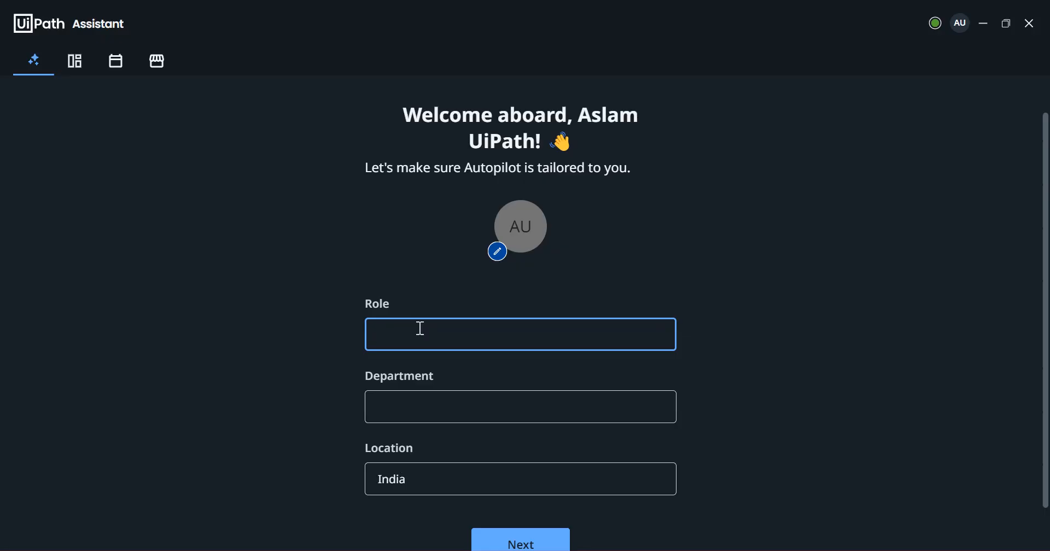
type("chnical Architect")
left_click(423, 410)
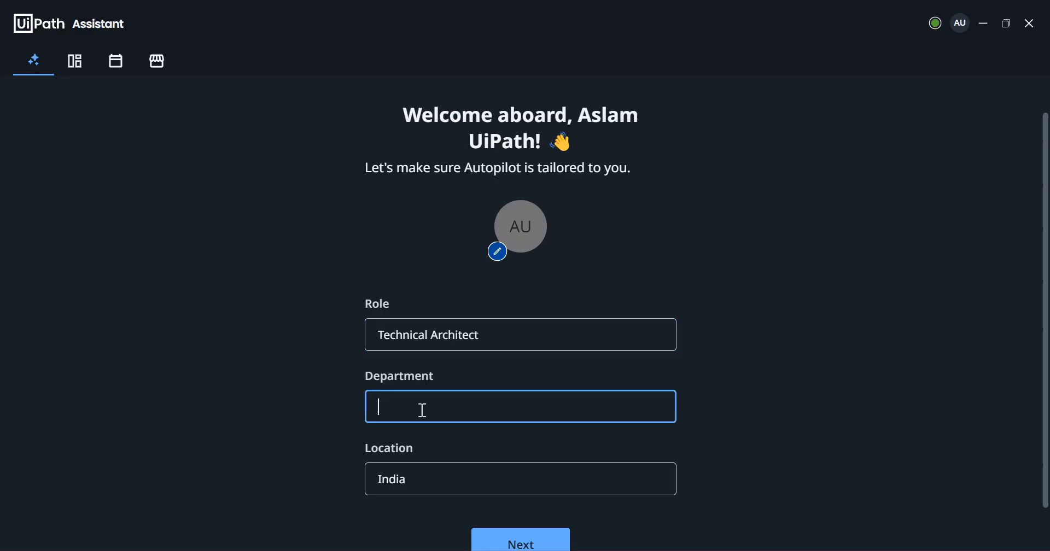
type("IT")
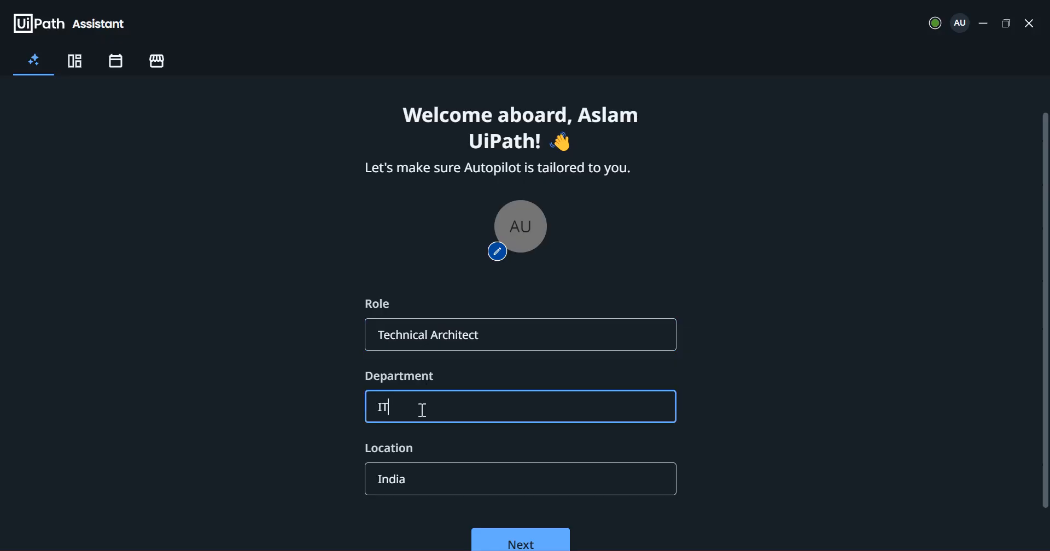
left_click(511, 544)
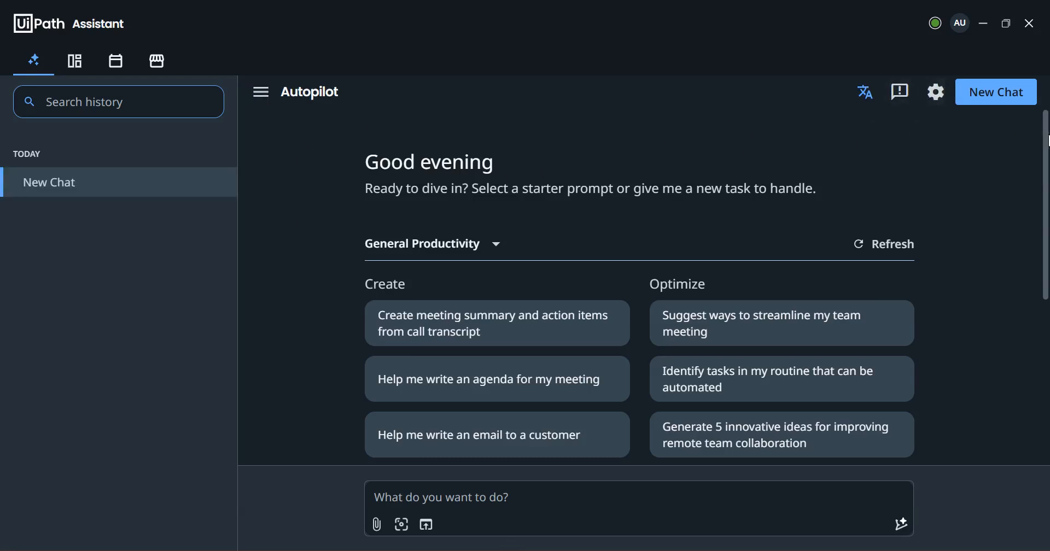
Step: Look through the General Productivity starter prompts on the Autopilot start page
scroll(1049, 153, "down", 5)
scroll(1049, 143, "up", 5)
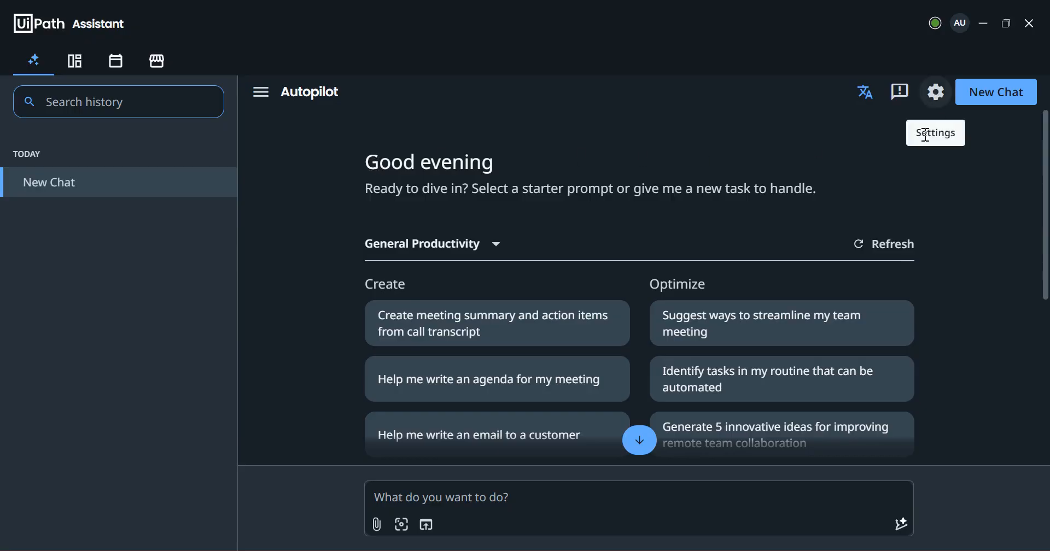
left_click_drag(1046, 167, 1047, 136)
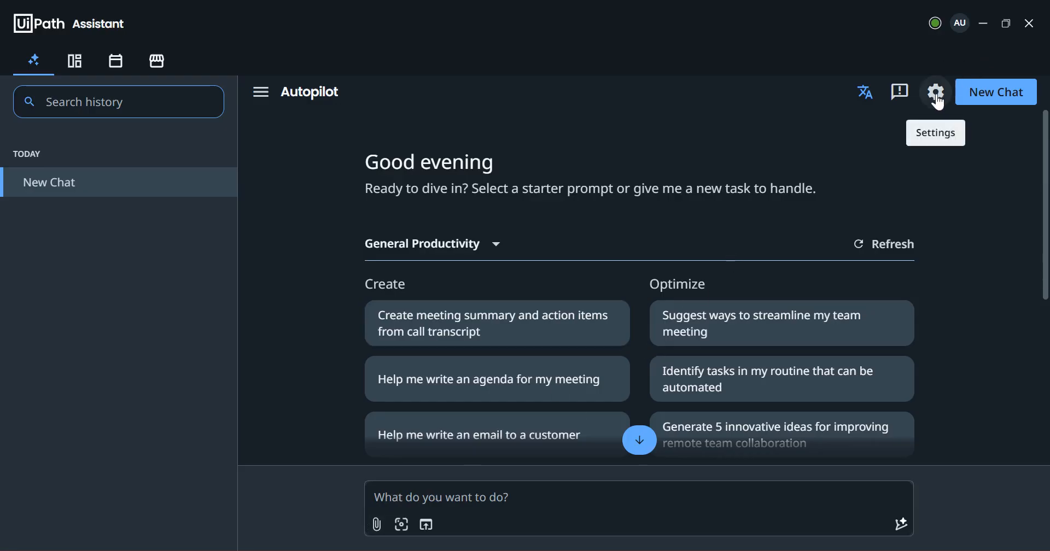
scroll(1046, 218, "down", 5)
left_click_drag(1045, 374, 1044, 216)
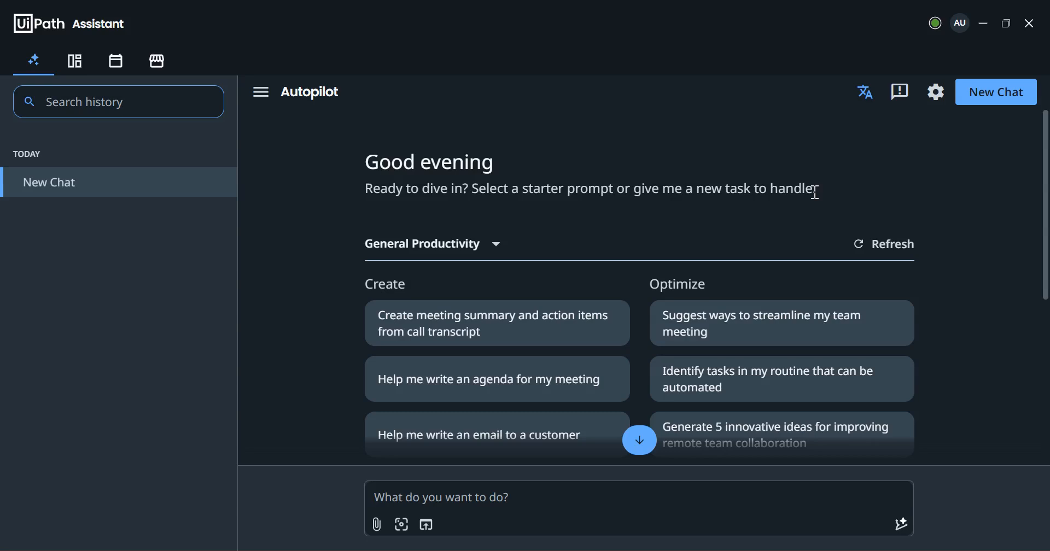
Step: Open the Autopilot settings and review the Profile fields down to the Advanced settings
left_click(937, 94)
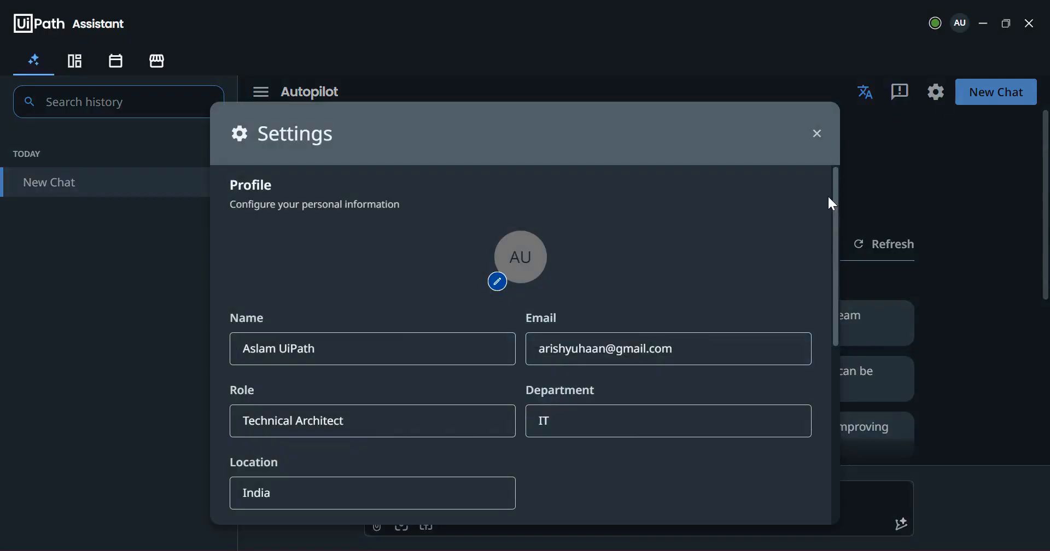
left_click_drag(834, 200, 836, 232)
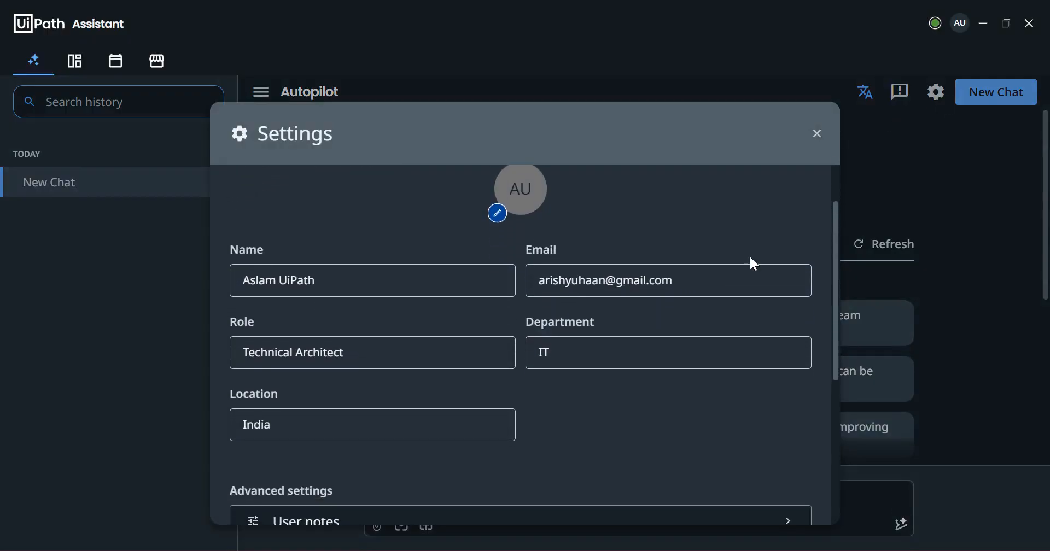
left_click(317, 280)
left_click(594, 280)
left_click(567, 362)
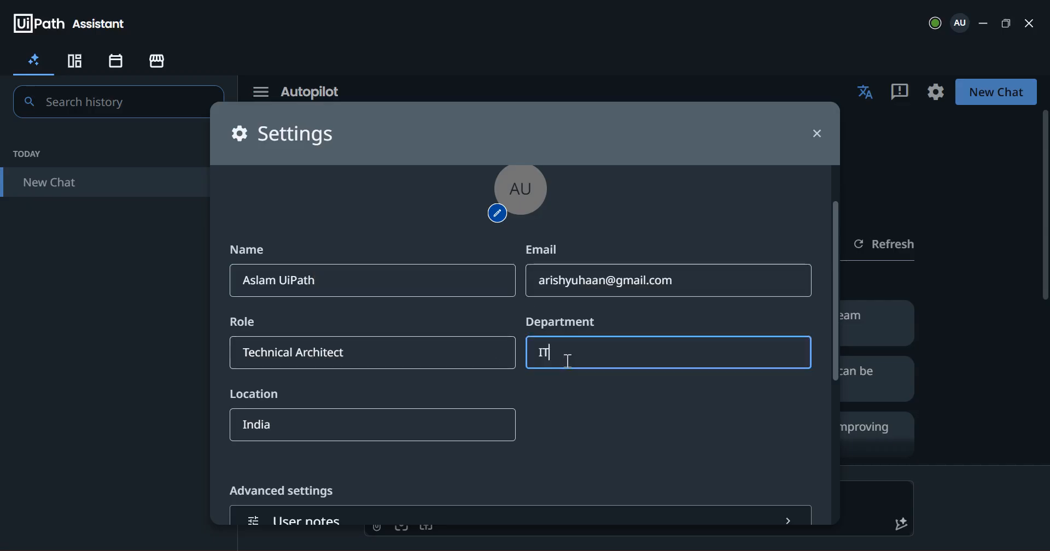
left_click(430, 357)
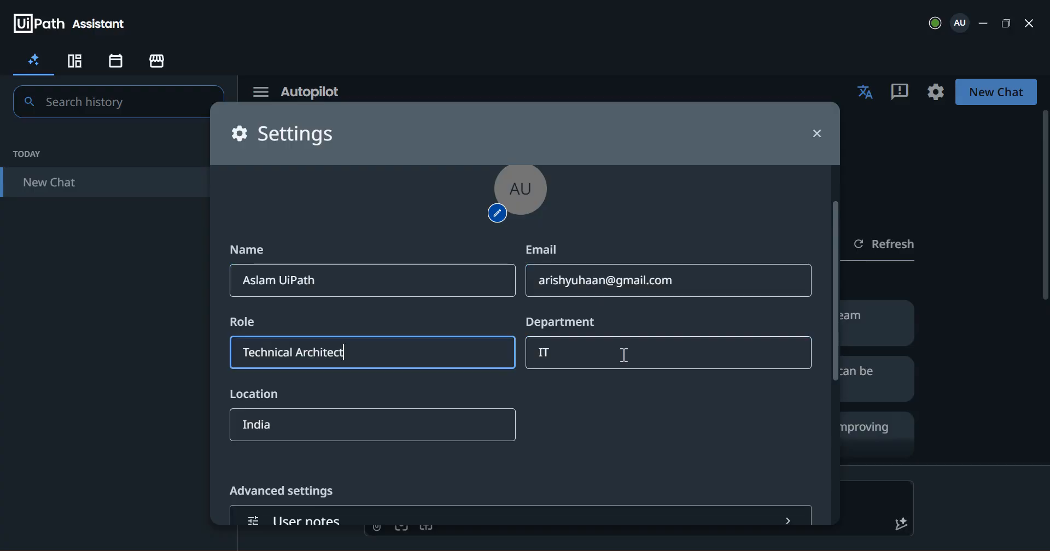
left_click_drag(839, 252, 835, 383)
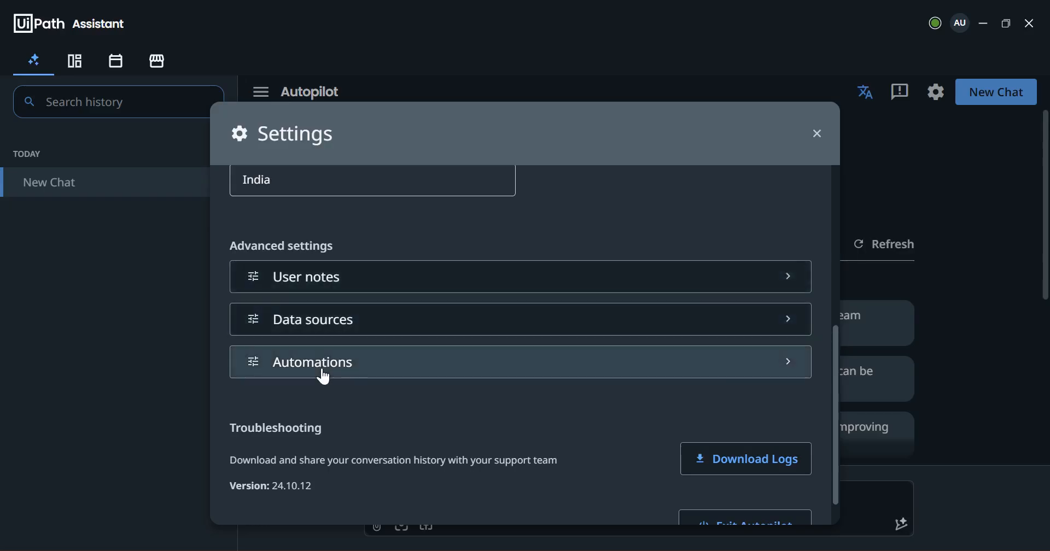
Step: View the User notes page and look over the Advanced settings and Troubleshooting sections of the Autopilot settings
left_click(791, 280)
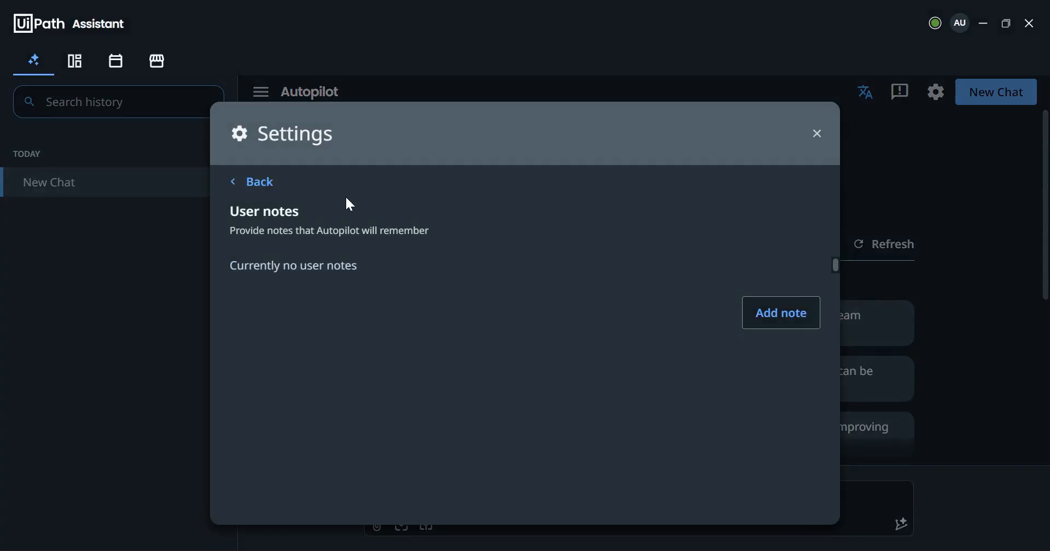
left_click(241, 185)
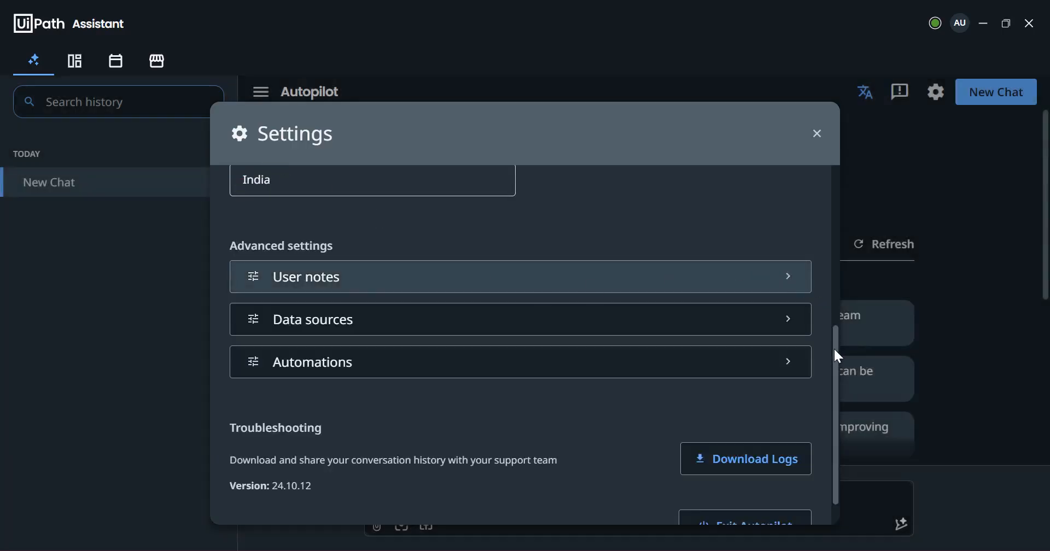
left_click_drag(838, 356, 839, 336)
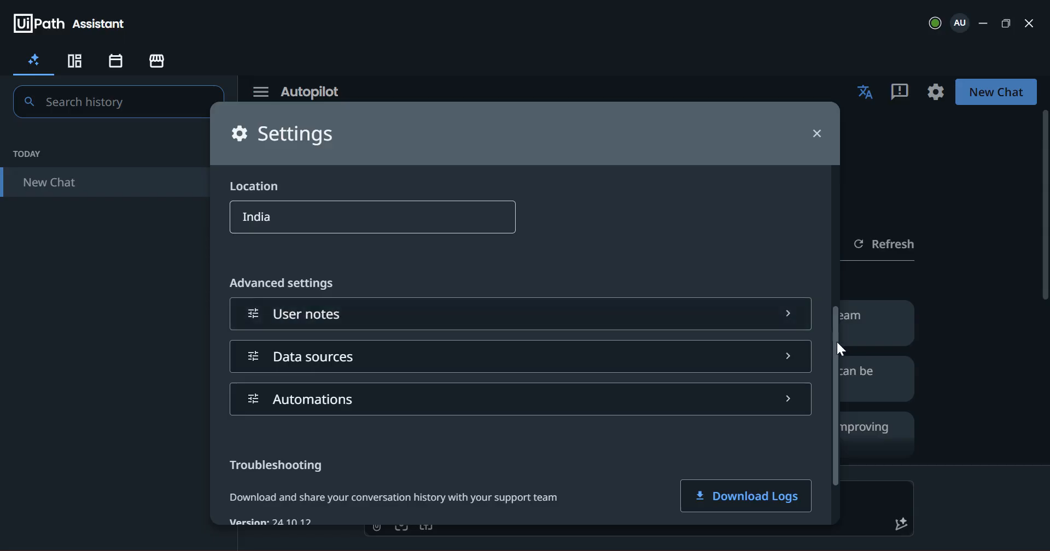
scroll(837, 340, "up", 3)
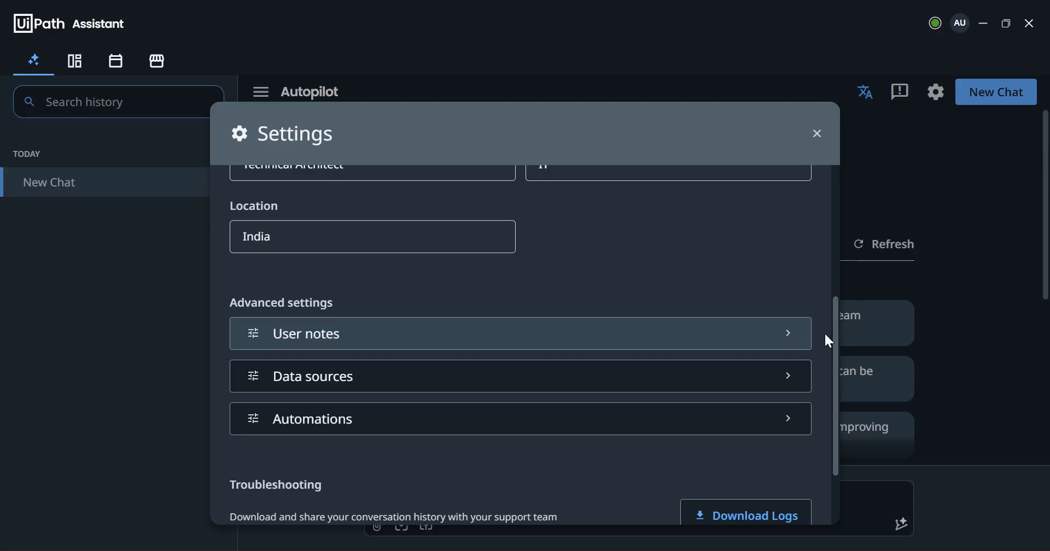
left_click_drag(835, 341, 835, 366)
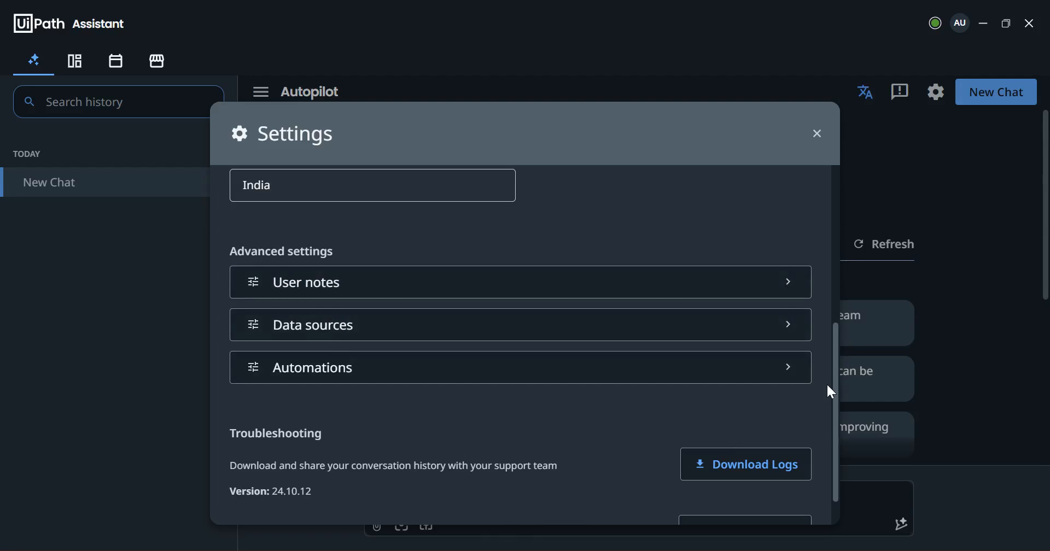
left_click_drag(836, 385, 835, 376)
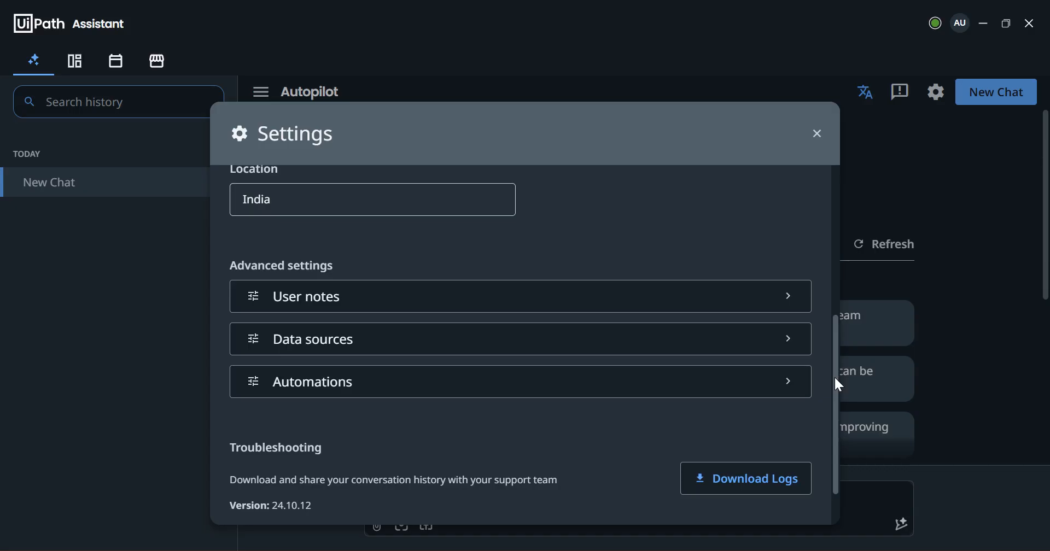
left_click(789, 303)
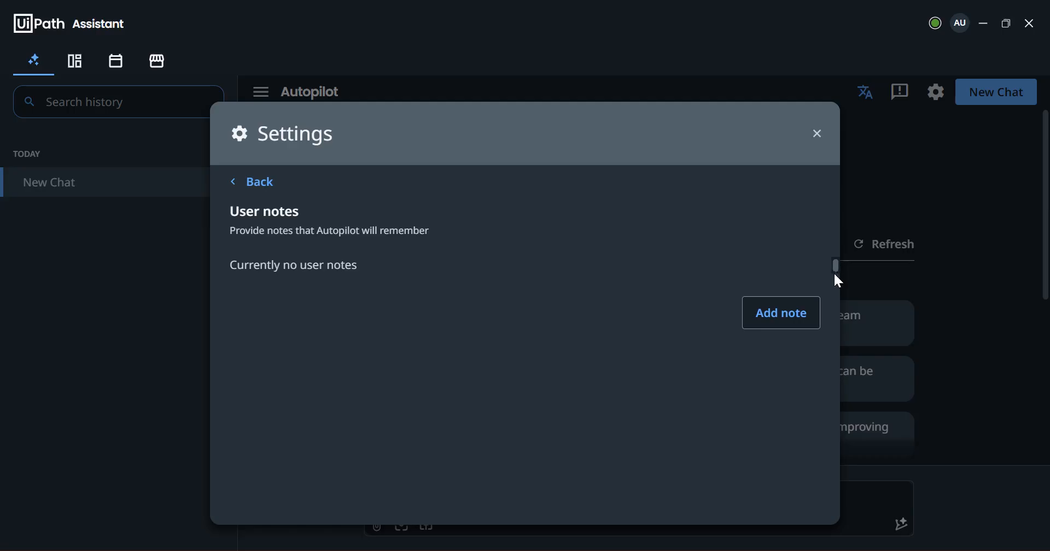
left_click(240, 195)
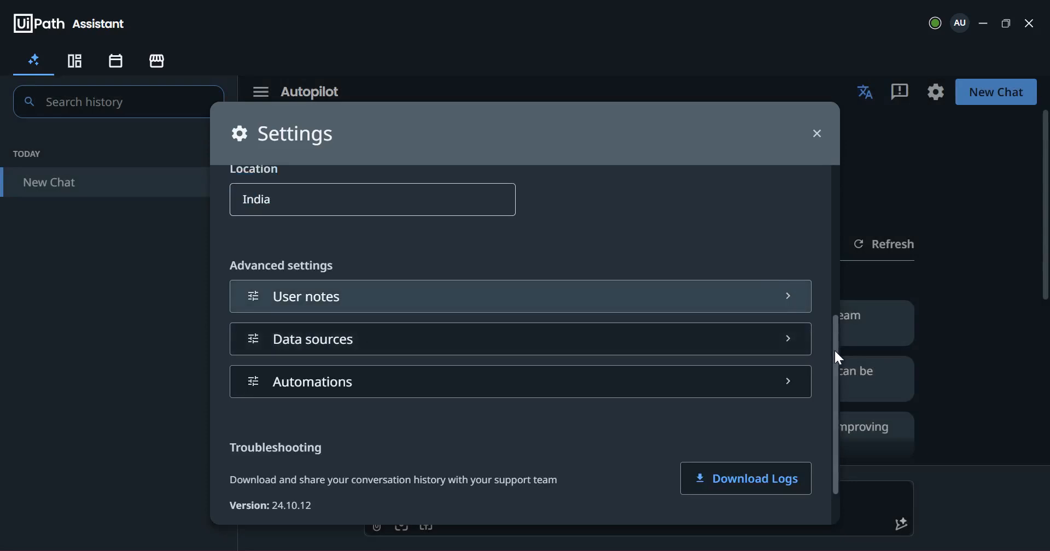
Step: Add a blank user note to inspect its Topic and Value fields, delete it, and return to the main settings
left_click_drag(834, 352, 838, 332)
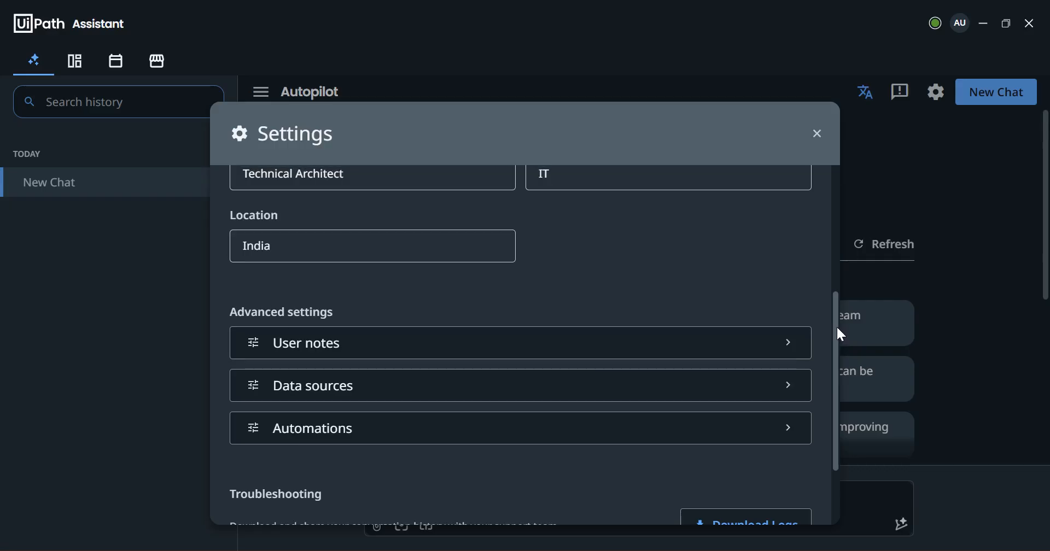
left_click(792, 347)
left_click(782, 316)
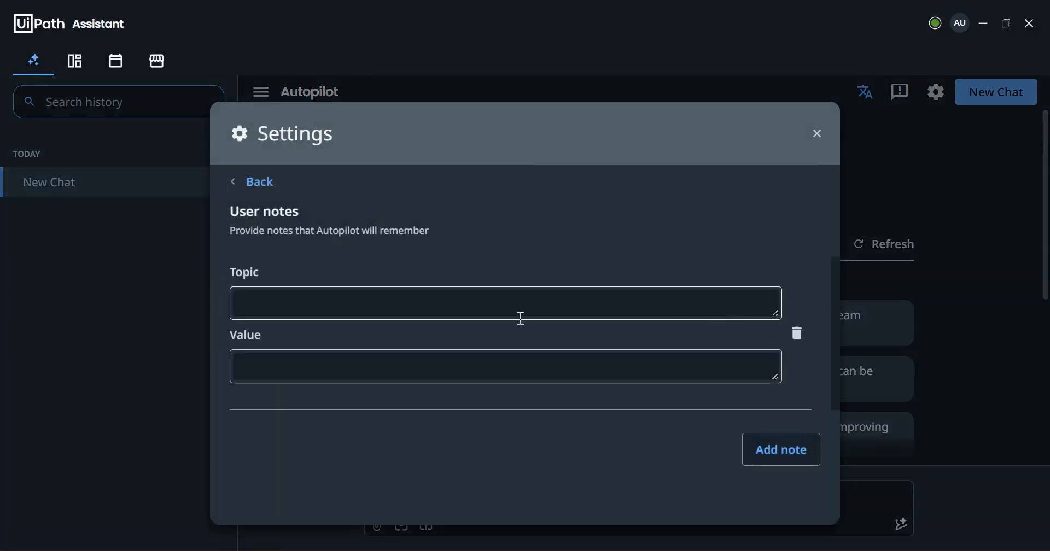
left_click(359, 305)
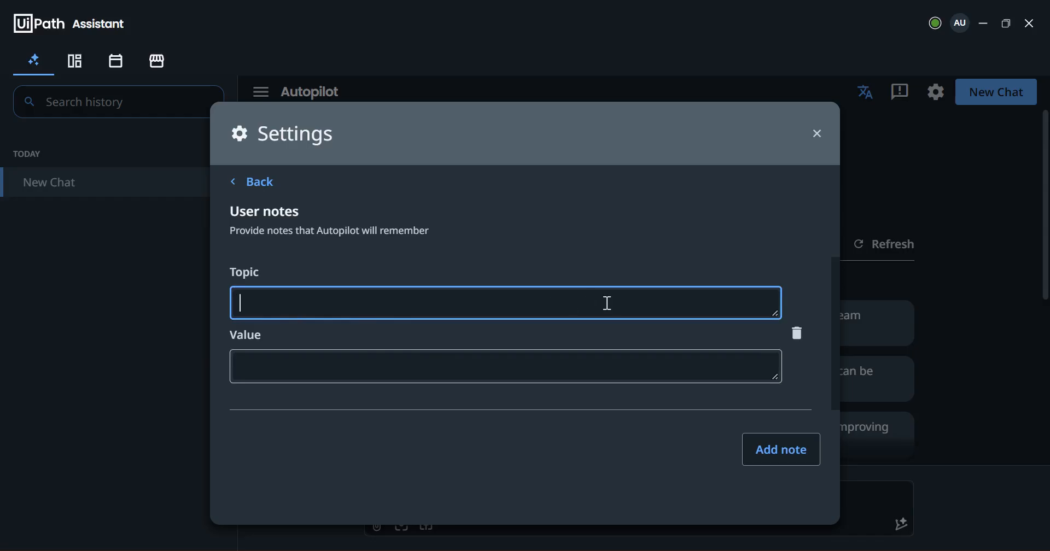
left_click_drag(836, 317, 836, 351)
left_click(588, 373)
left_click(816, 137)
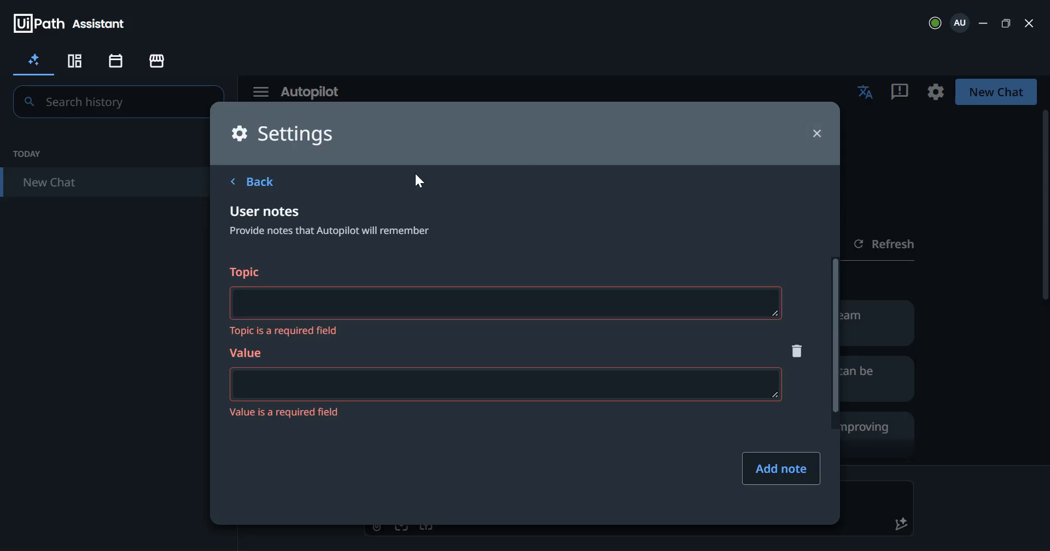
left_click(796, 352)
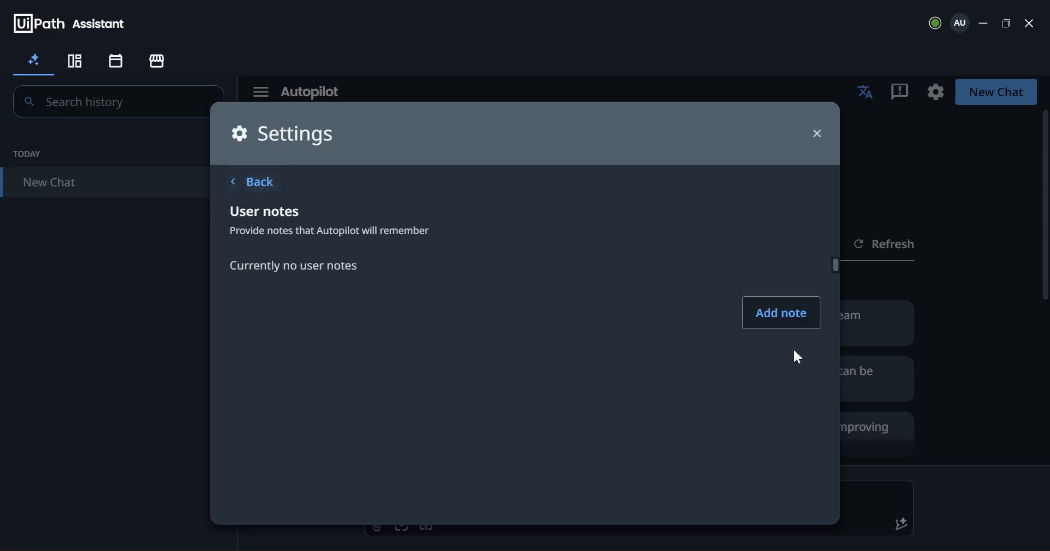
left_click(817, 137)
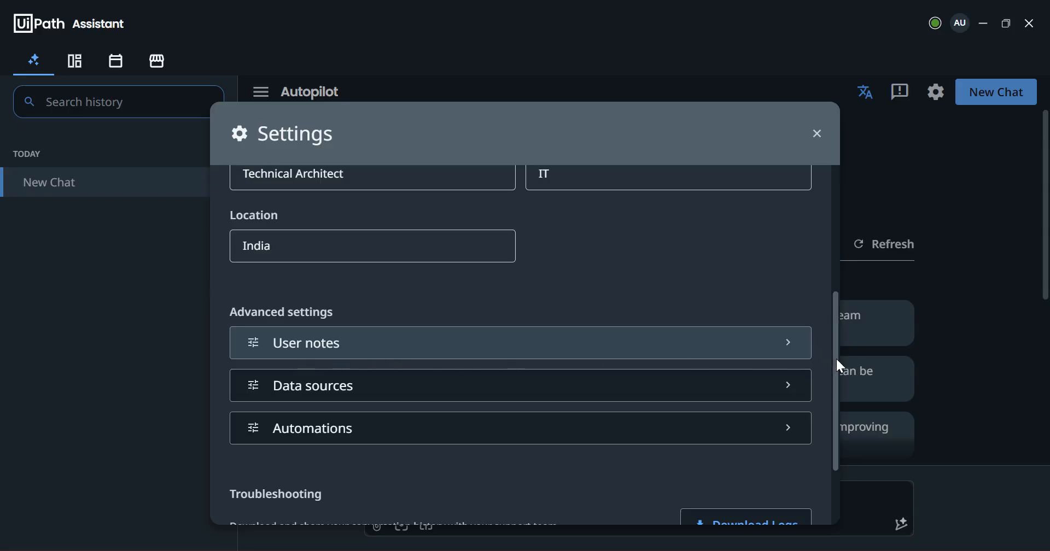
Step: Open the Data sources settings, review the available sources and the Refresh List option, and return to the main settings
scroll(838, 365, "down", 1)
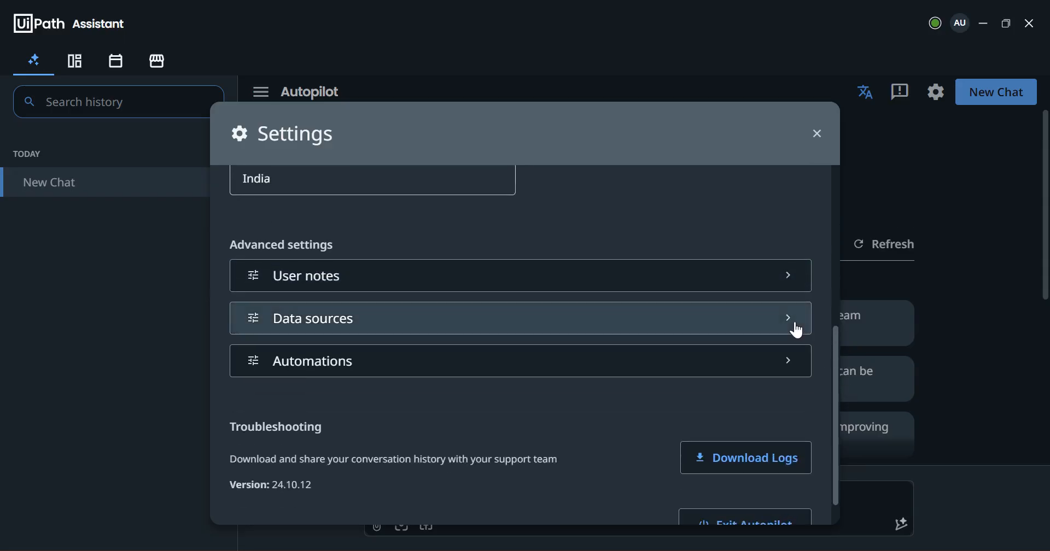
left_click(793, 328)
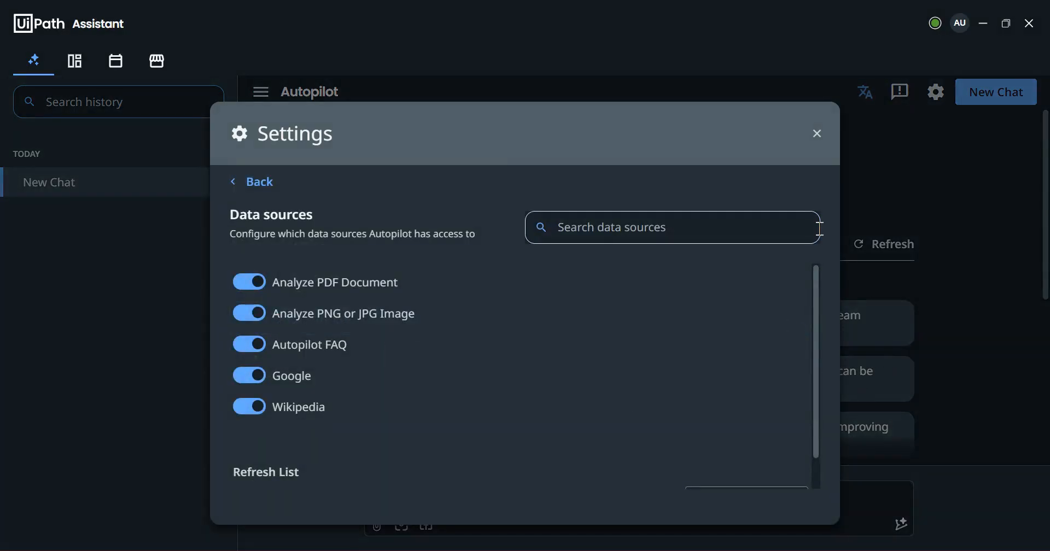
left_click_drag(813, 418, 813, 454)
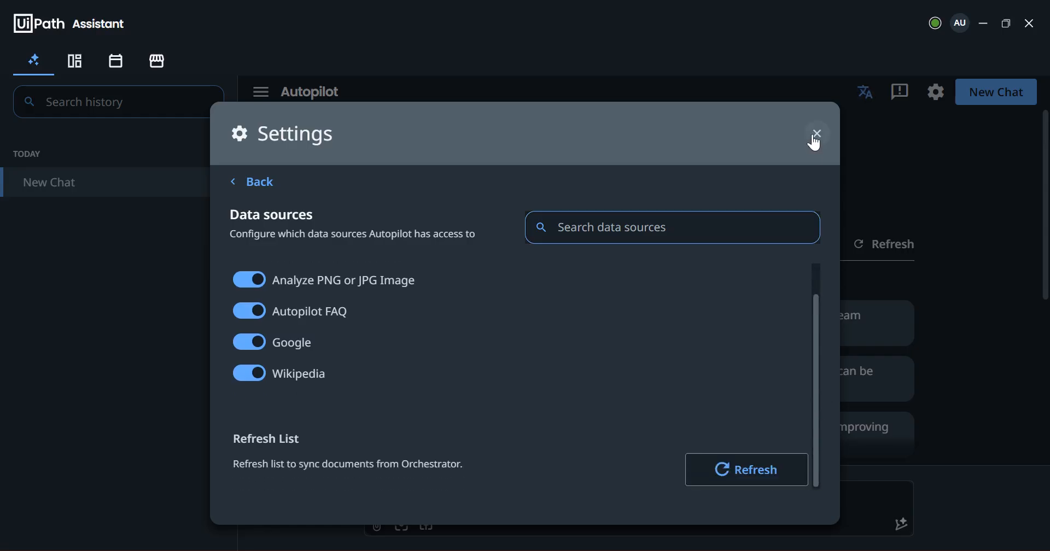
left_click(249, 183)
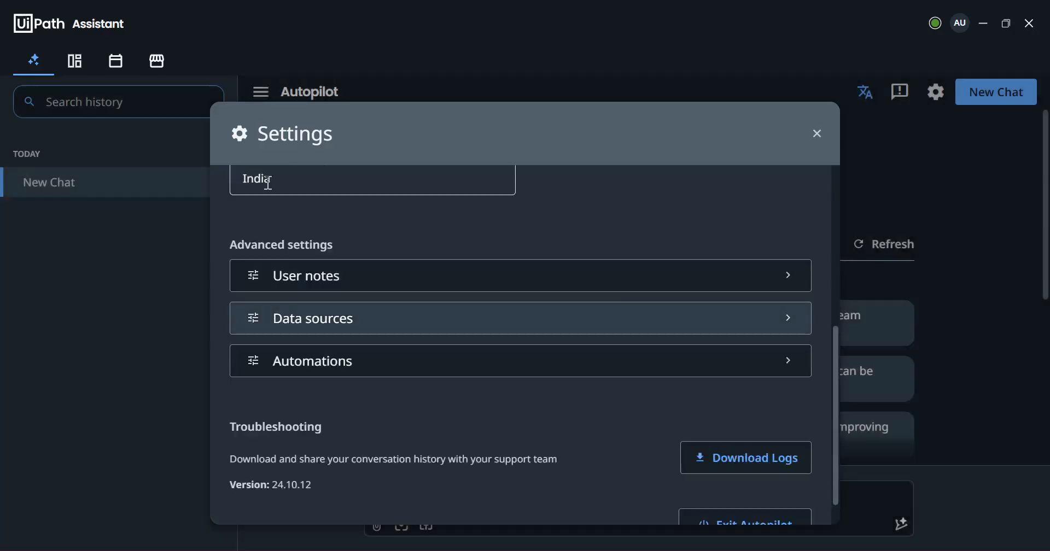
Step: Review the Automations page of the Autopilot settings, including its Refresh List option, and close the settings
left_click(792, 360)
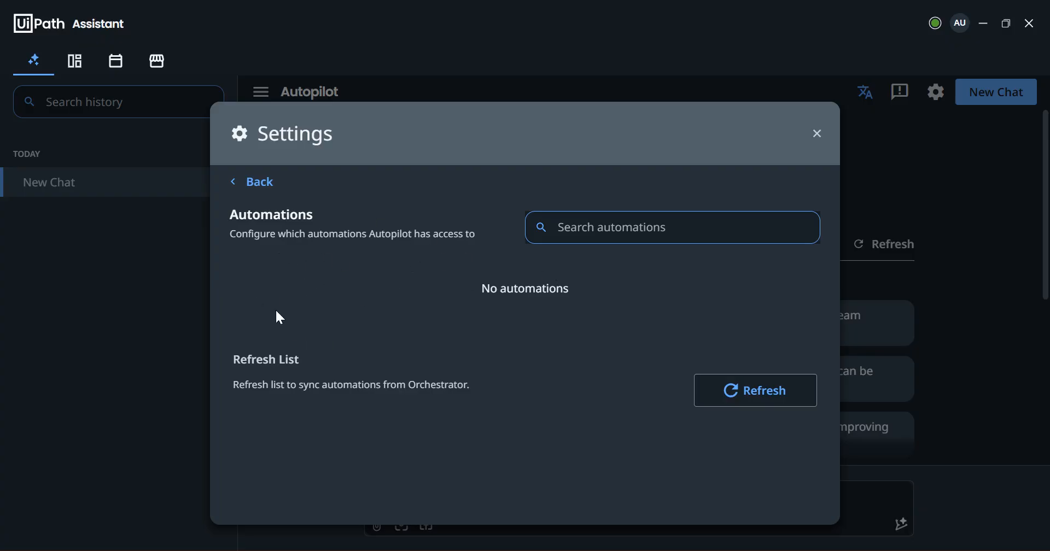
left_click(818, 137)
left_click(818, 134)
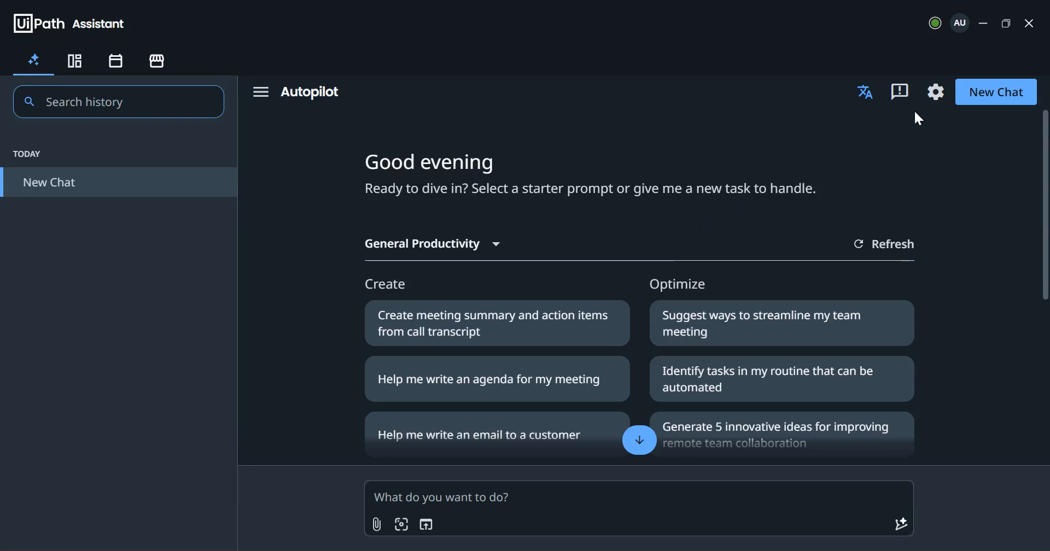
left_click(936, 92)
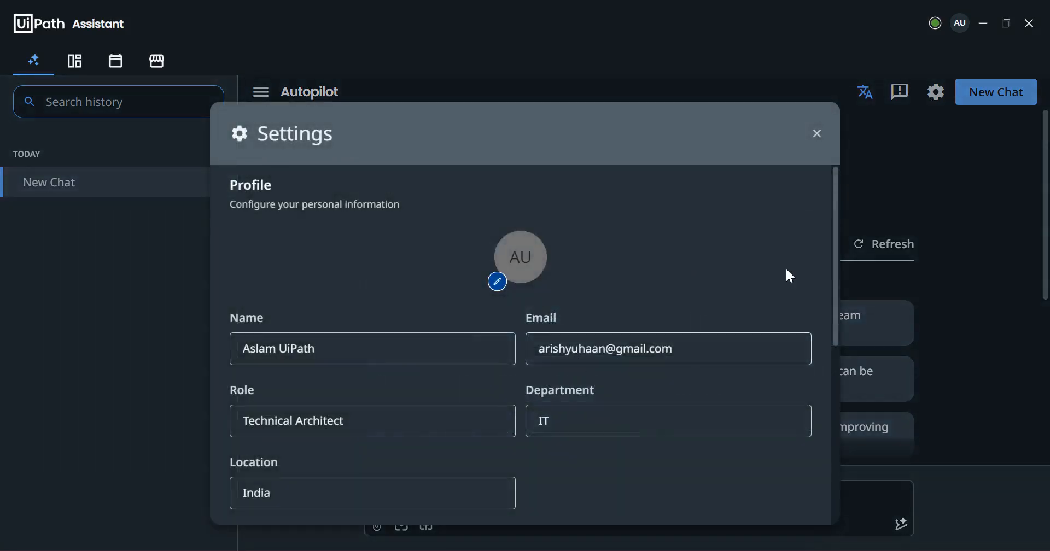
left_click_drag(835, 247, 831, 390)
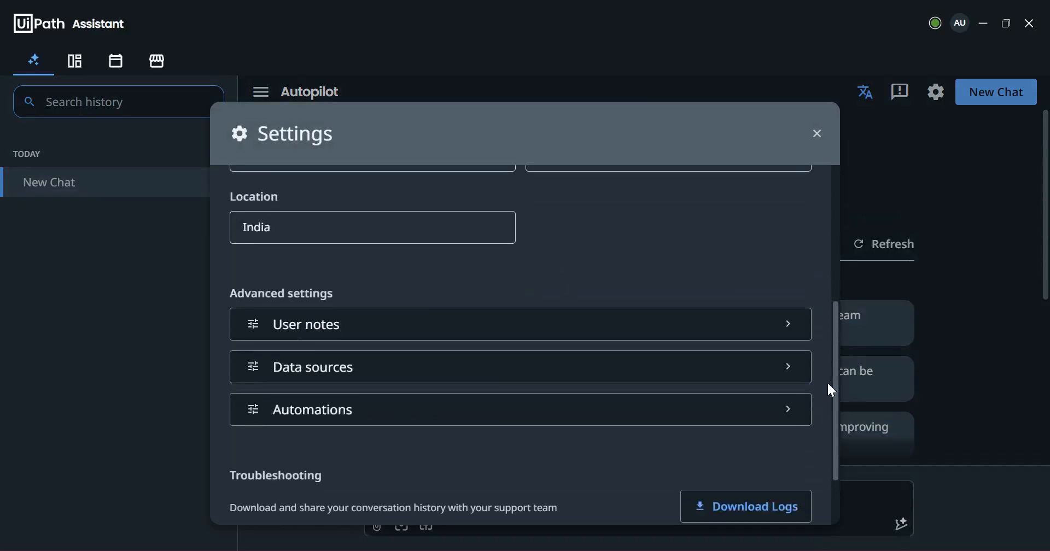
left_click(789, 413)
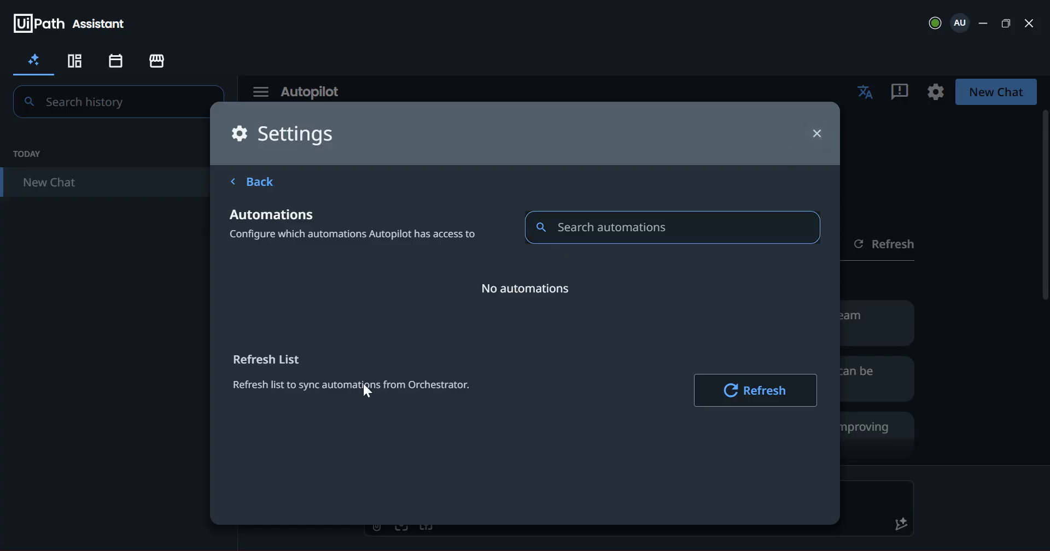
left_click(817, 135)
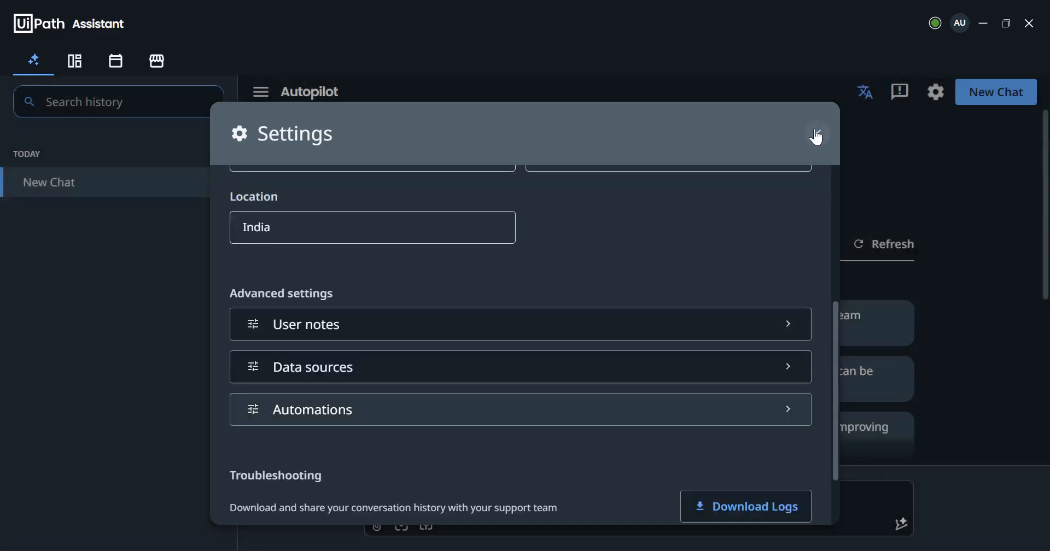
left_click(817, 135)
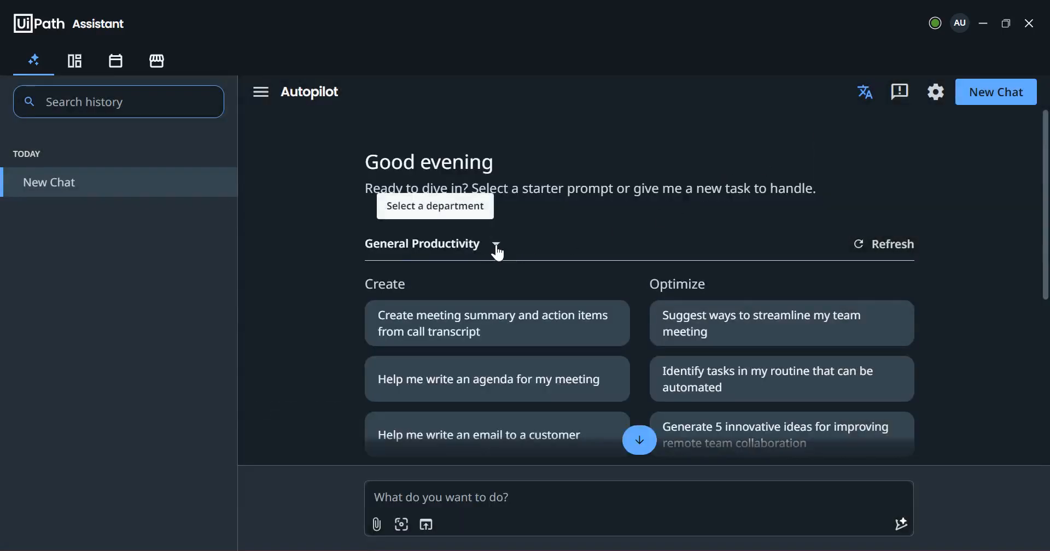
Step: Read the greeting and introductory text on the Autopilot home page and glance over the starter prompts below it
double_click(652, 189)
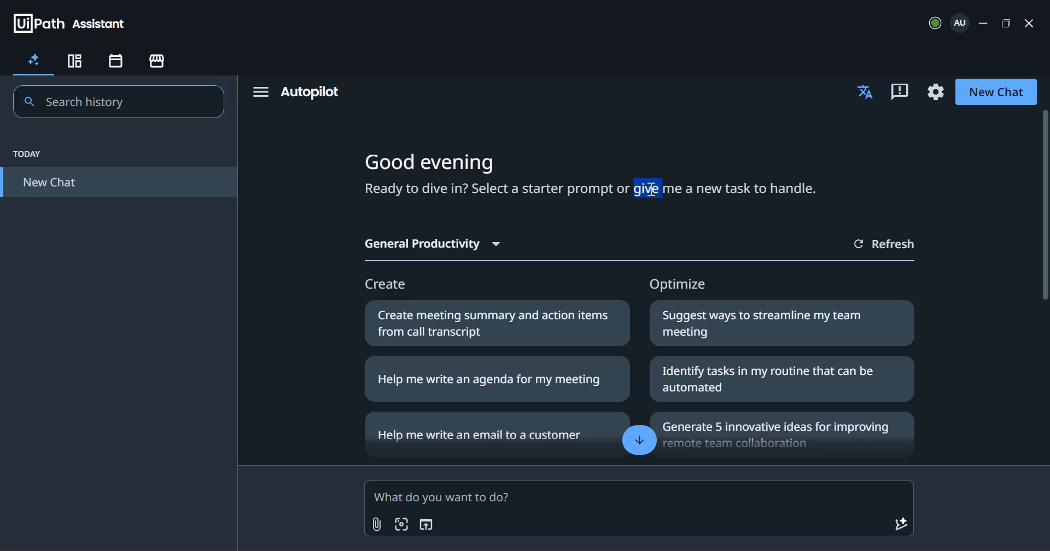
left_click(703, 188)
left_click_drag(817, 189, 372, 158)
left_click(372, 157)
left_click_drag(367, 161, 830, 191)
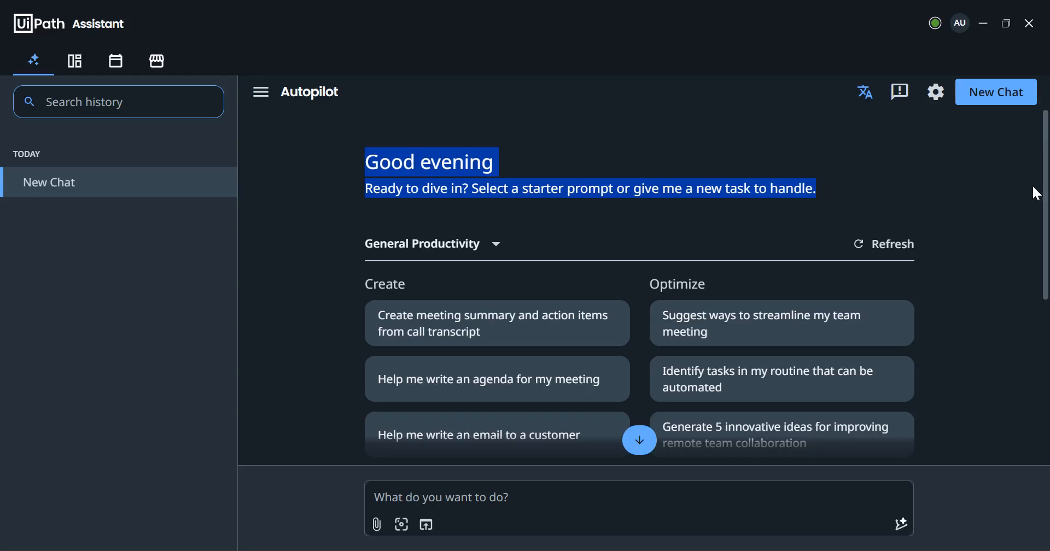
scroll(1046, 196, "down", 5)
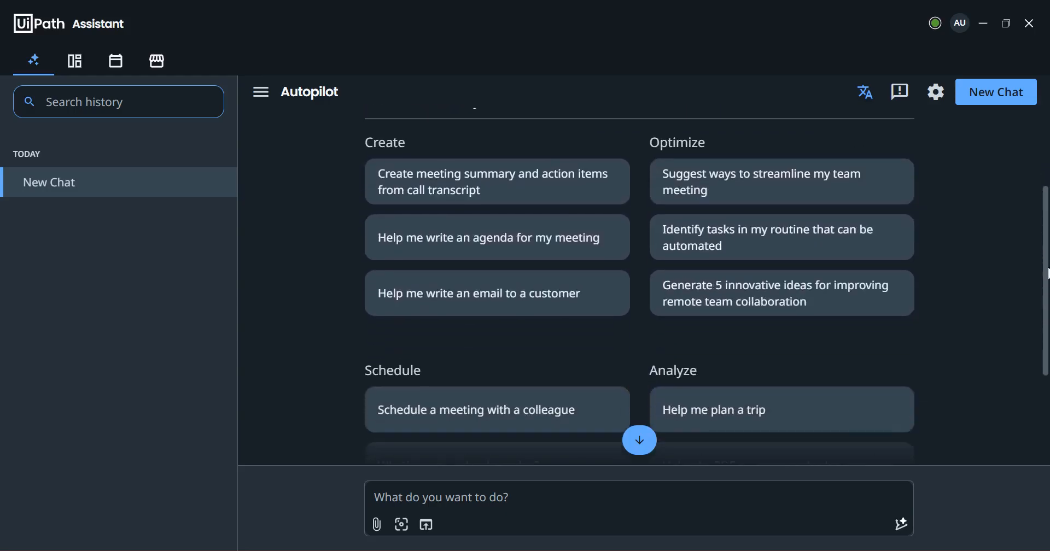
scroll(707, 282, "up", 5)
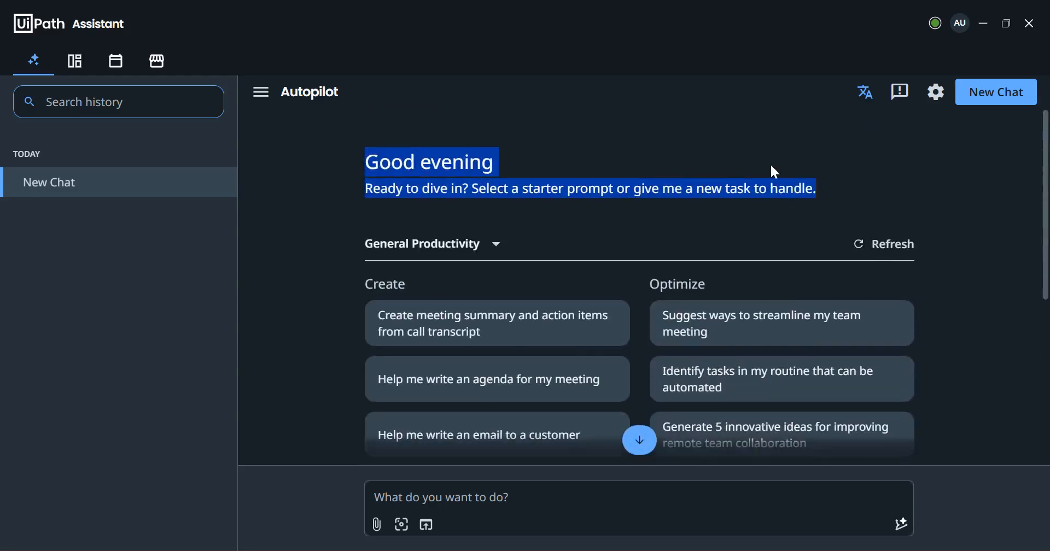
left_click(802, 200)
scroll(1046, 209, "down", 1)
scroll(1046, 210, "up", 1)
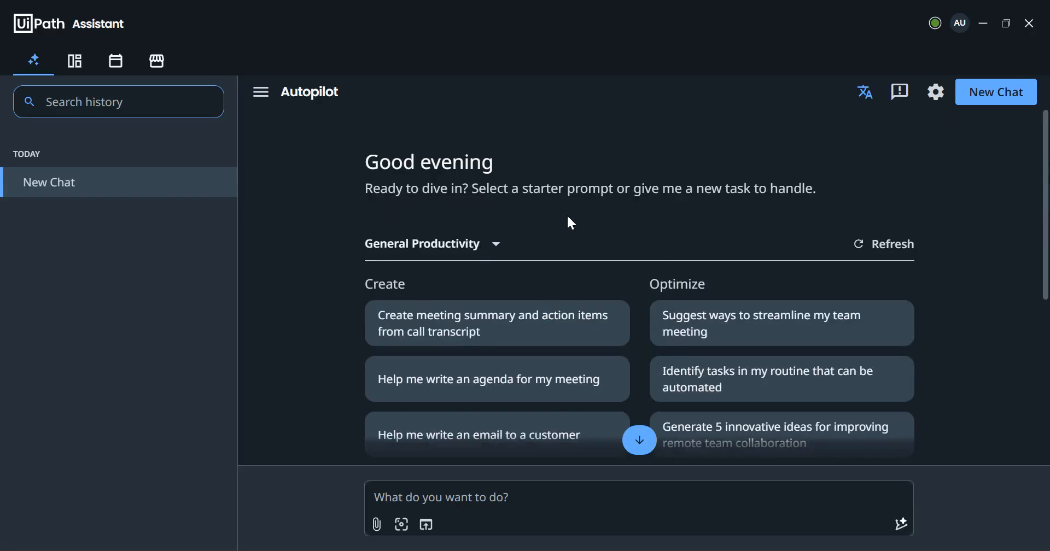
Step: Check the department selector and look through the General Productivity starter prompts from Create to Analyze
left_click(495, 244)
left_click(578, 221)
left_click_drag(1045, 205, 1046, 349)
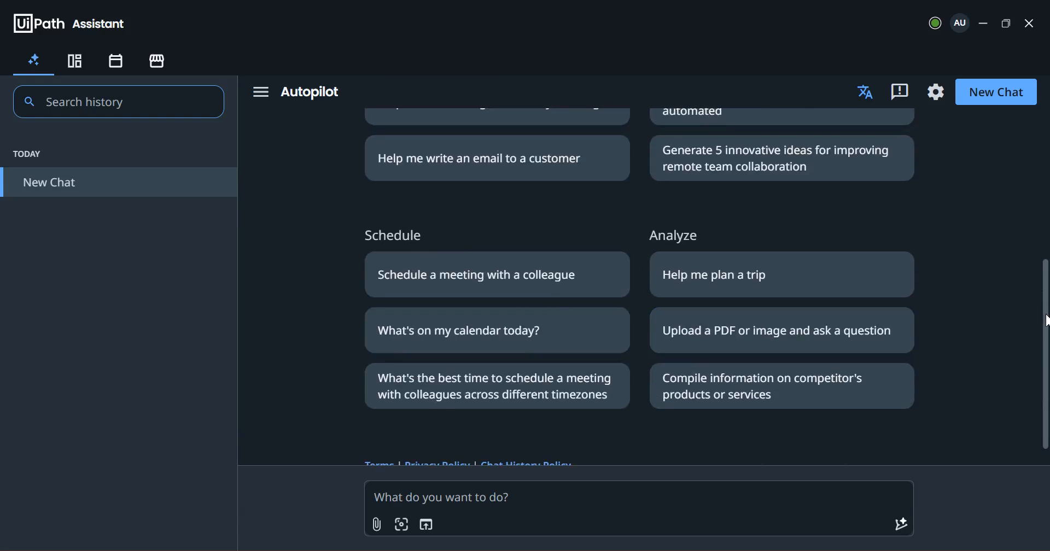
left_click_drag(1046, 302, 1046, 210)
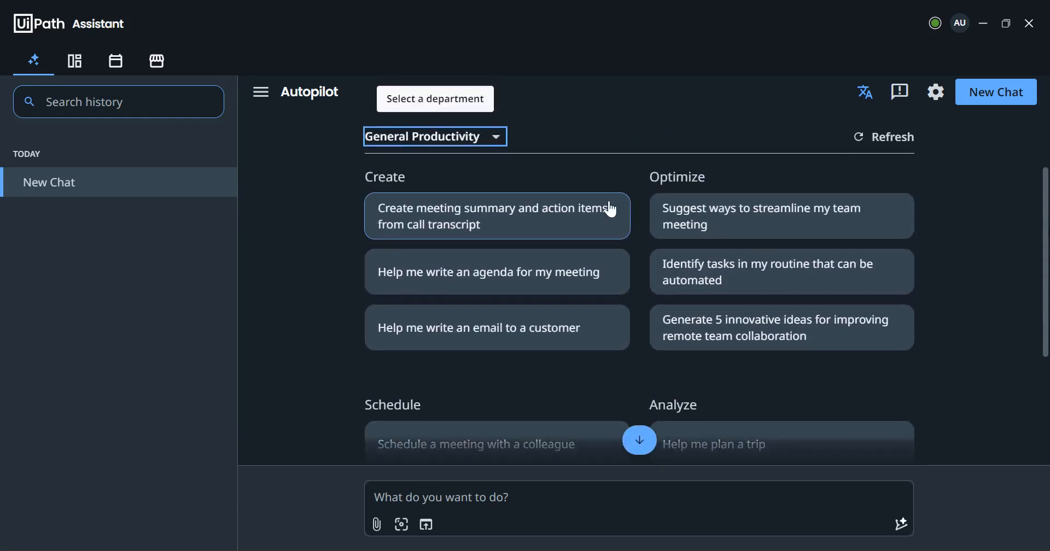
Step: Preview the starter prompts for summarizing meetings, streamlining team meetings, planning a trip, scheduling a meeting and asking about a PDF or image
left_click(528, 215)
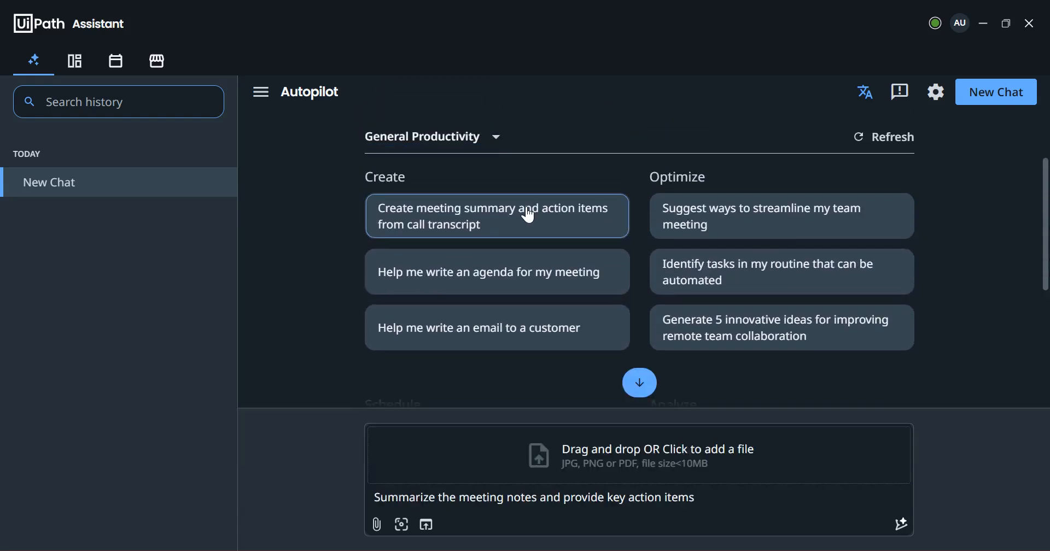
left_click(738, 219)
left_click_drag(1044, 208, 1043, 309)
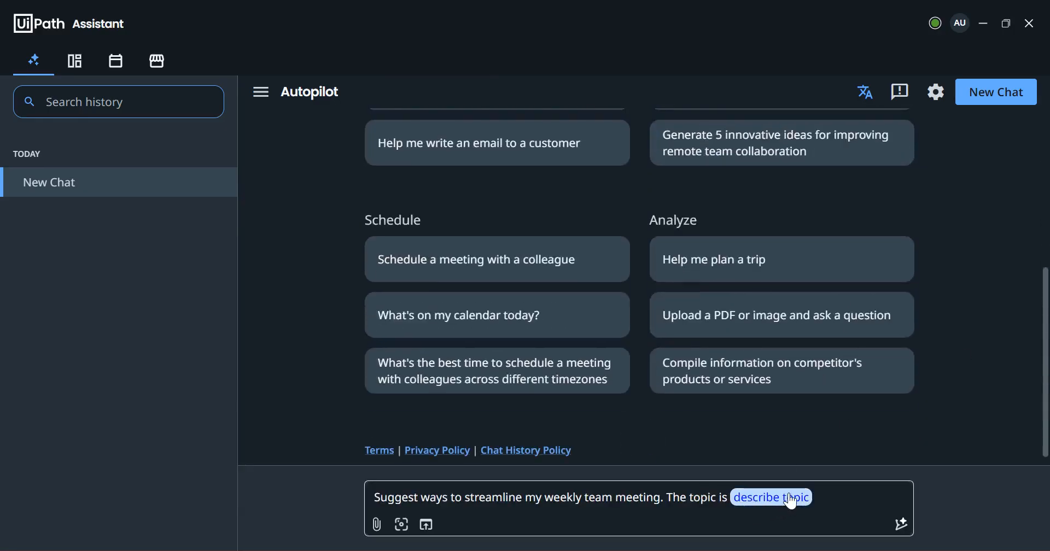
left_click(811, 251)
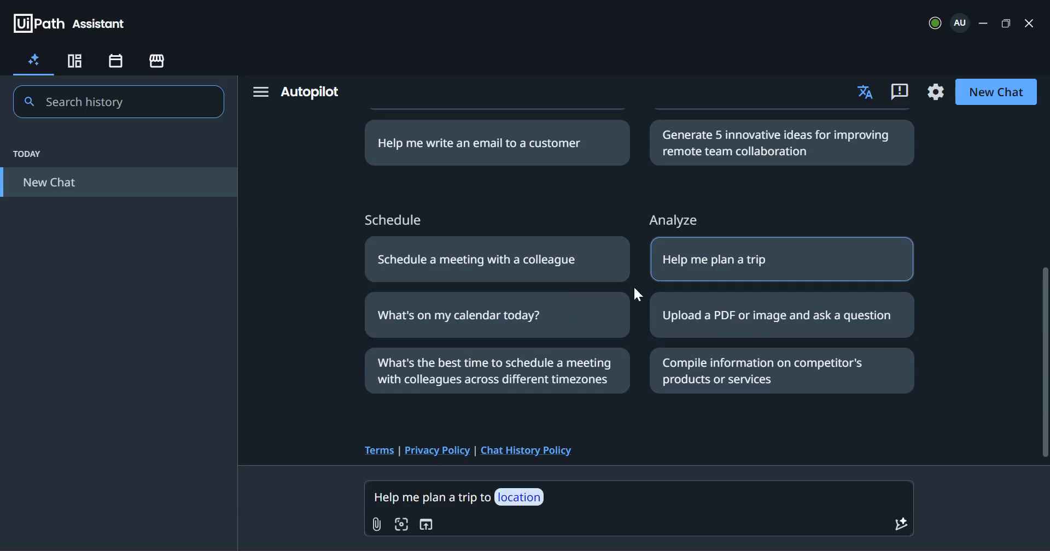
left_click(577, 269)
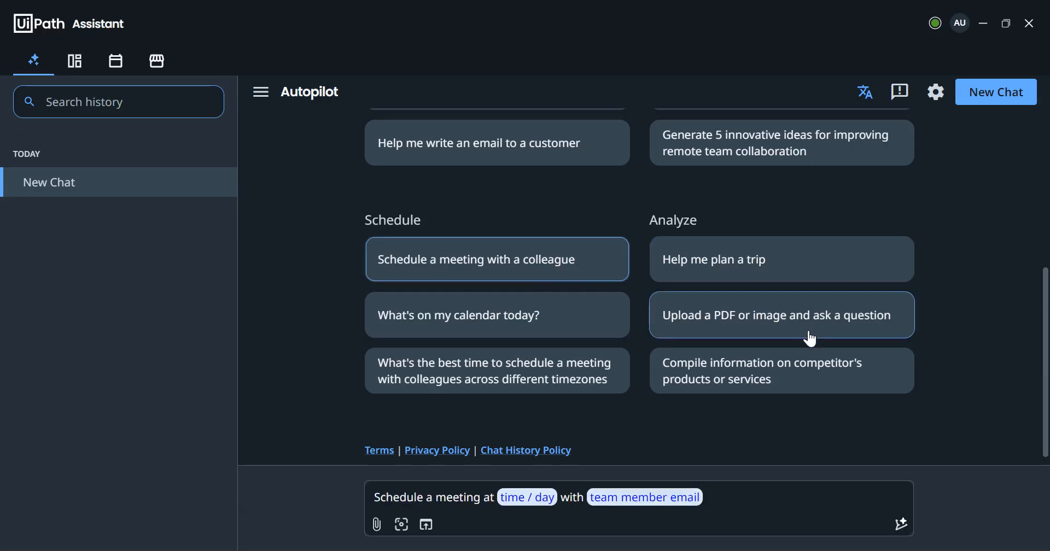
left_click(733, 325)
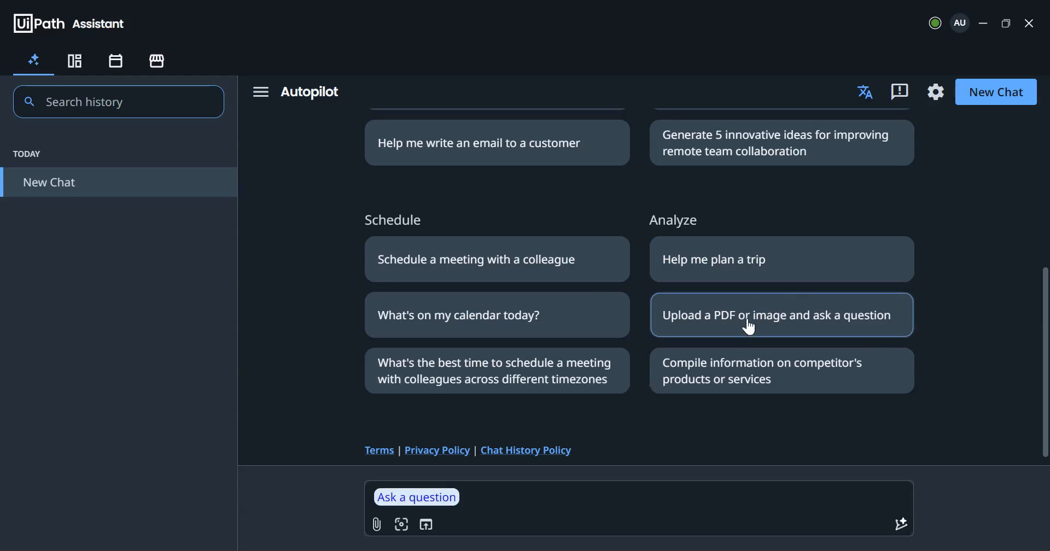
left_click_drag(1046, 340, 1046, 170)
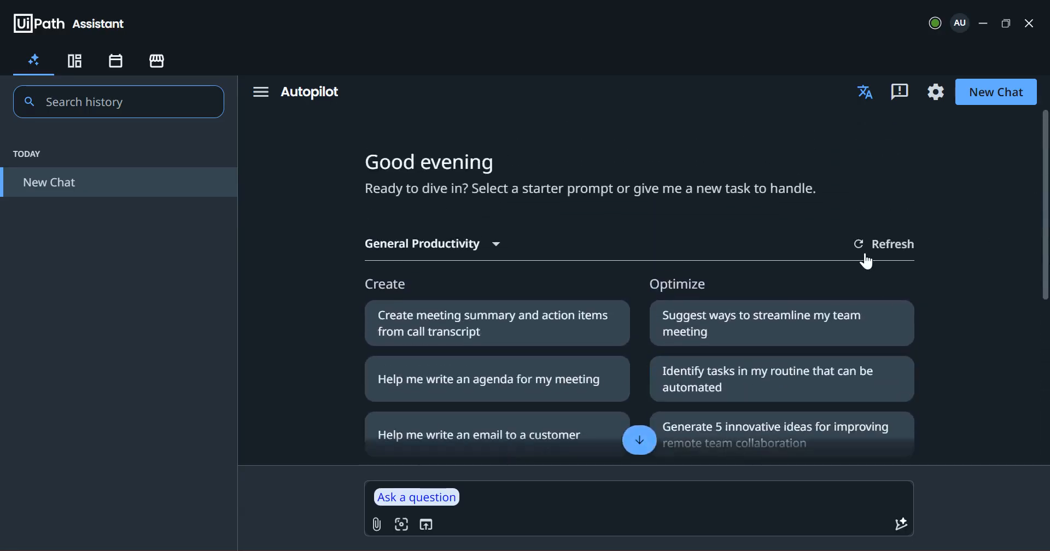
Step: Switch to UiPath Administration in the browser and show the Autopilot for Everyone starting prompts for DefaultTenant
key("alt+Tab")
key("alt+Tab")
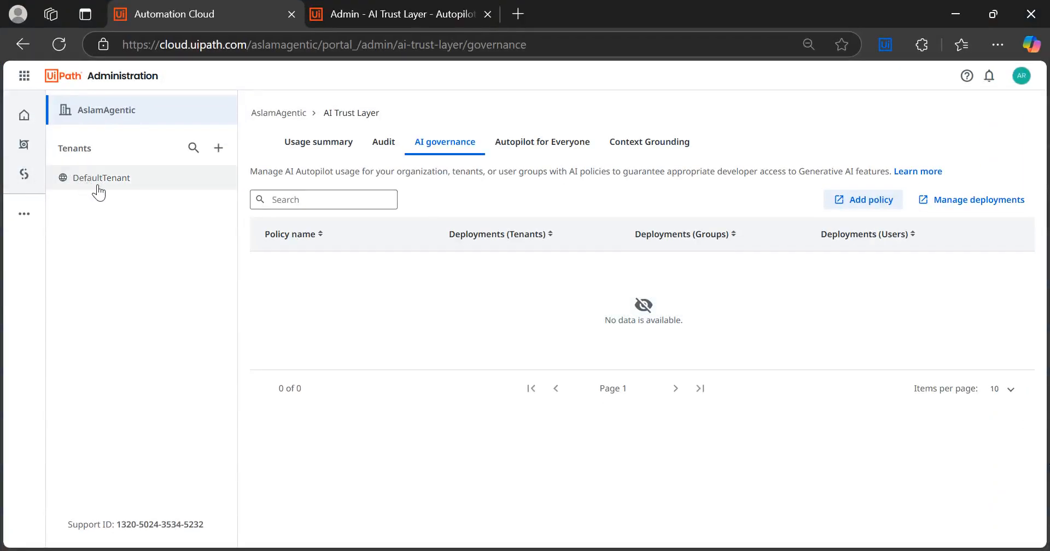
left_click(561, 147)
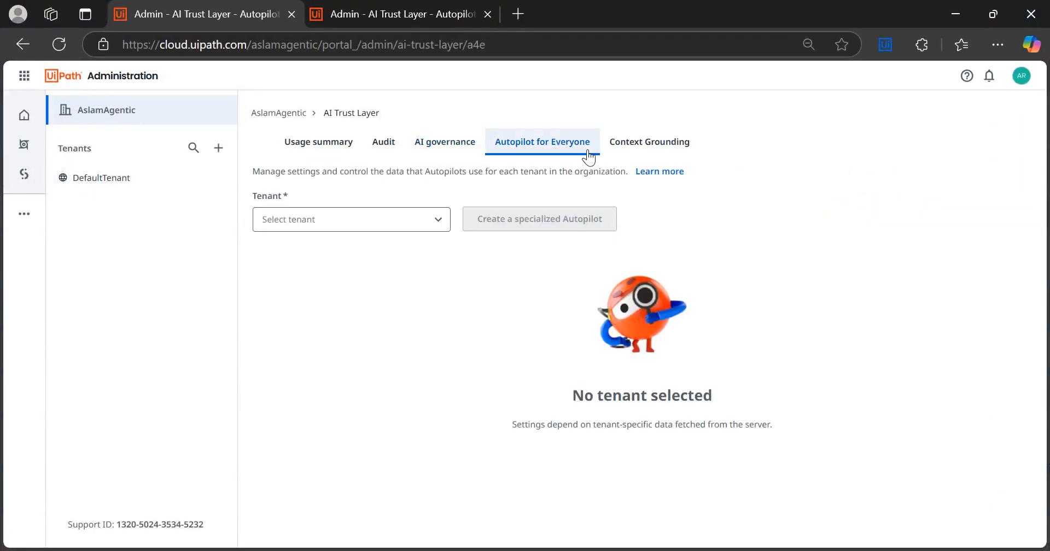
left_click(438, 218)
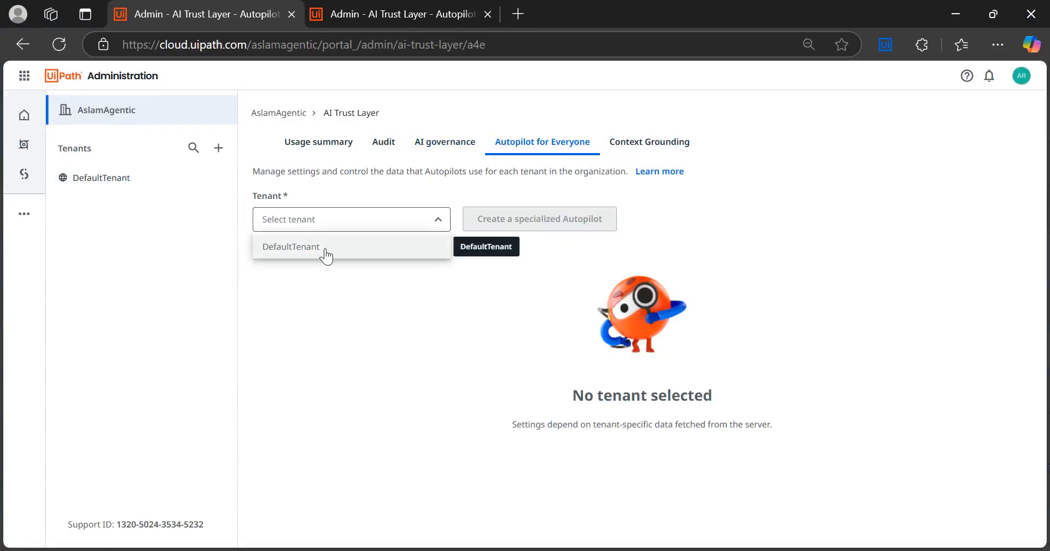
left_click(328, 252)
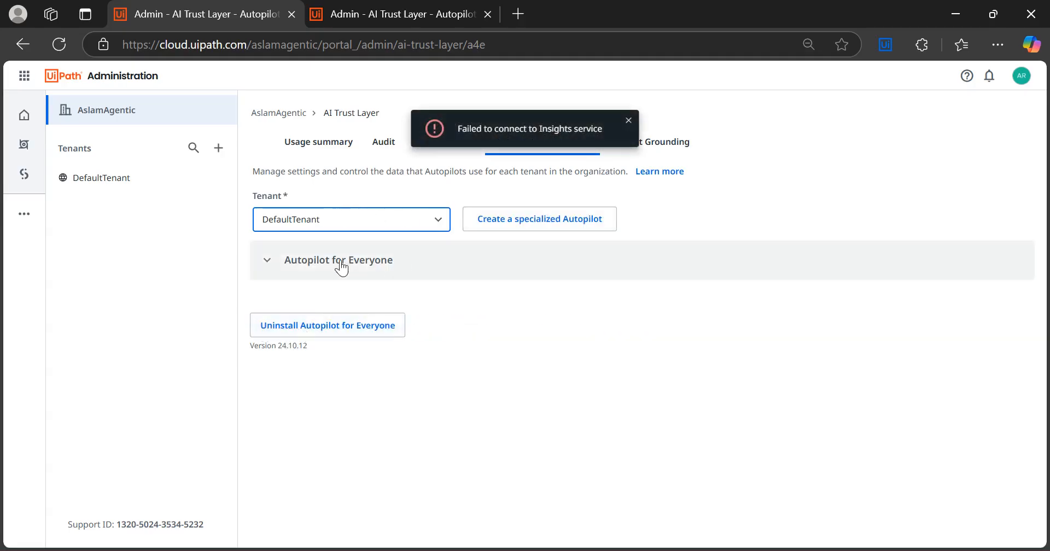
left_click(343, 268)
left_click(278, 309)
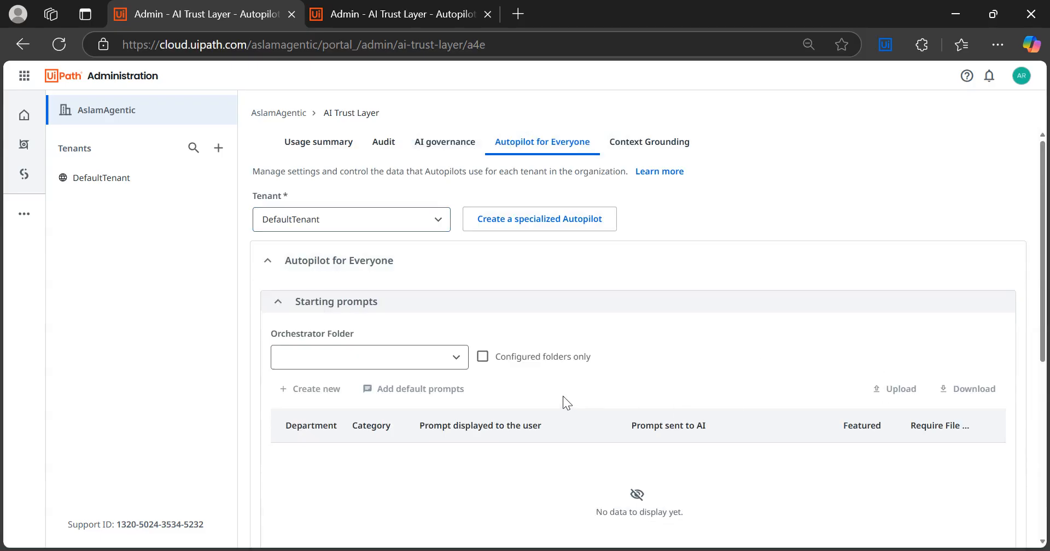
Step: Select the Shared Orchestrator folder for the starting prompts and look over the prompt table options
left_click(454, 362)
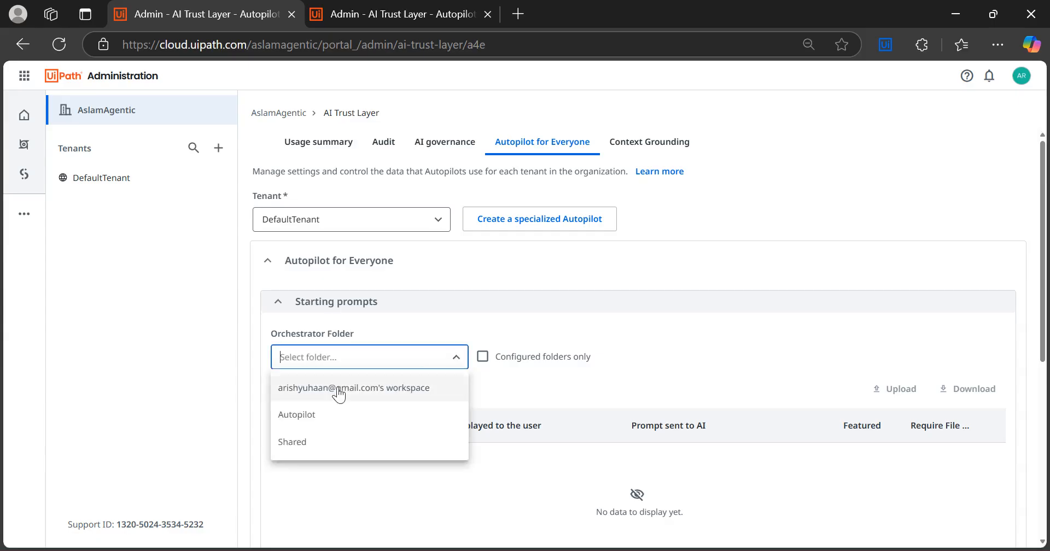
left_click(300, 452)
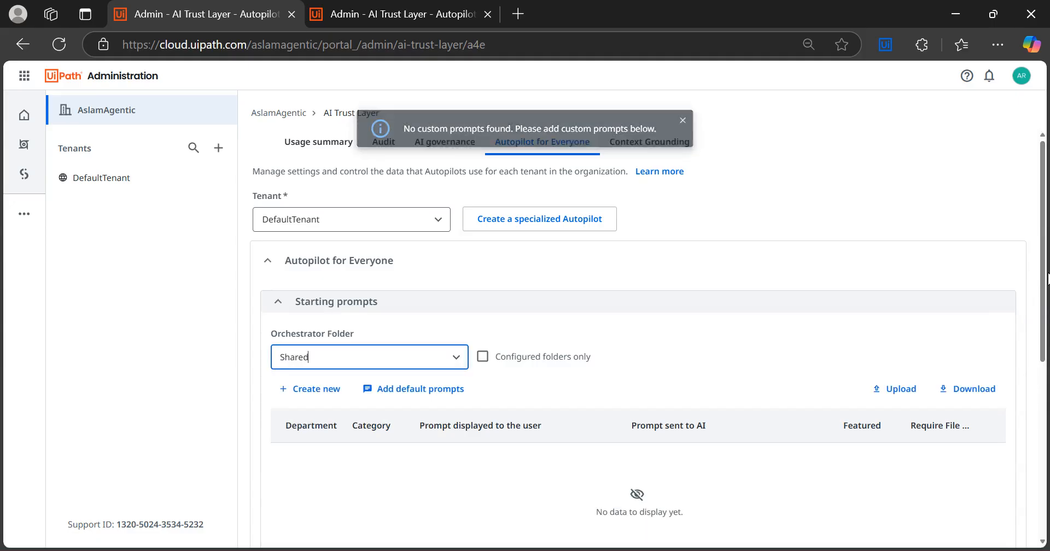
scroll(914, 281, "down", 2)
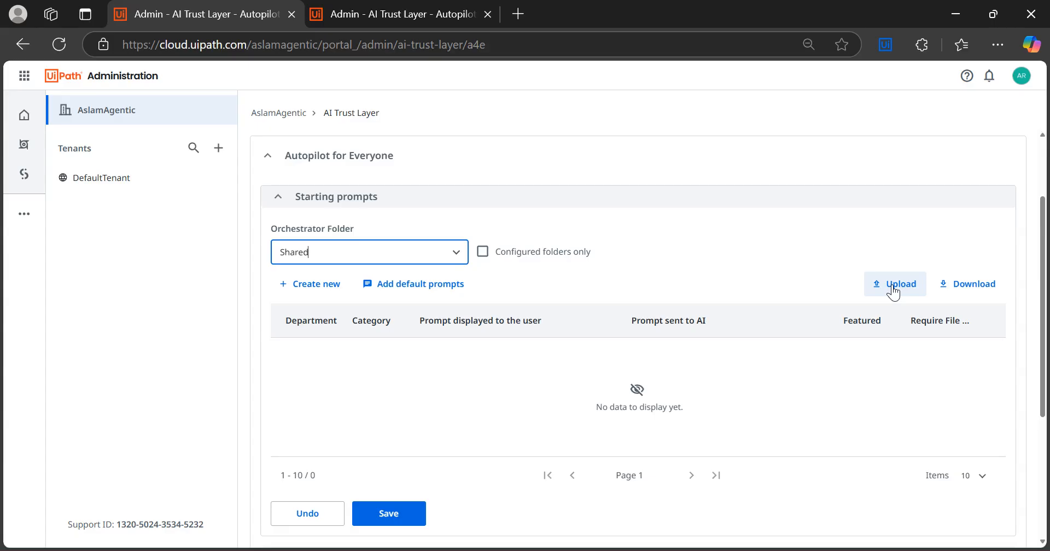
Step: Inspect the fields for creating a new starting prompt, close the form without saving, and collapse the Starting prompts section
left_click(317, 286)
left_click(886, 136)
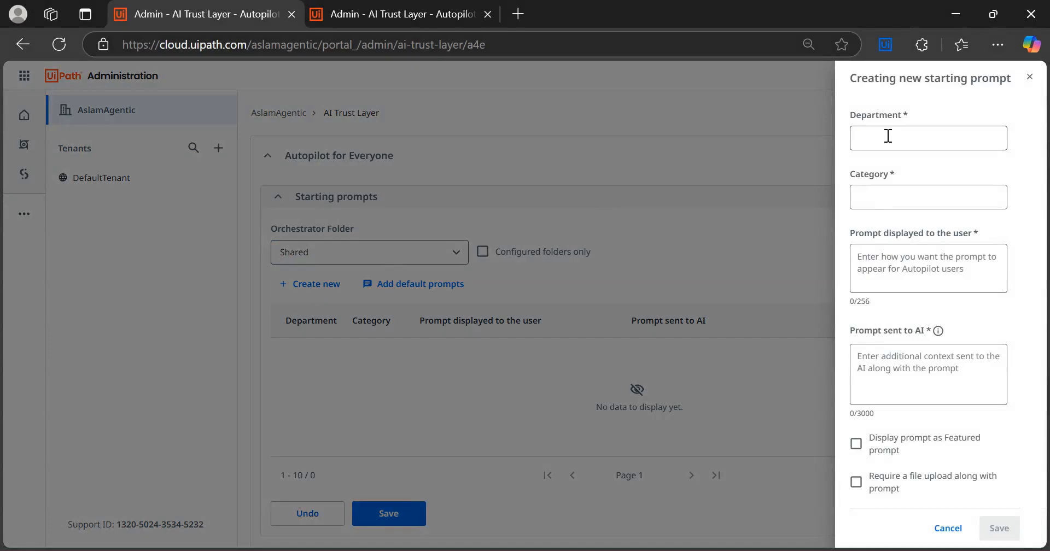
left_click(727, 229)
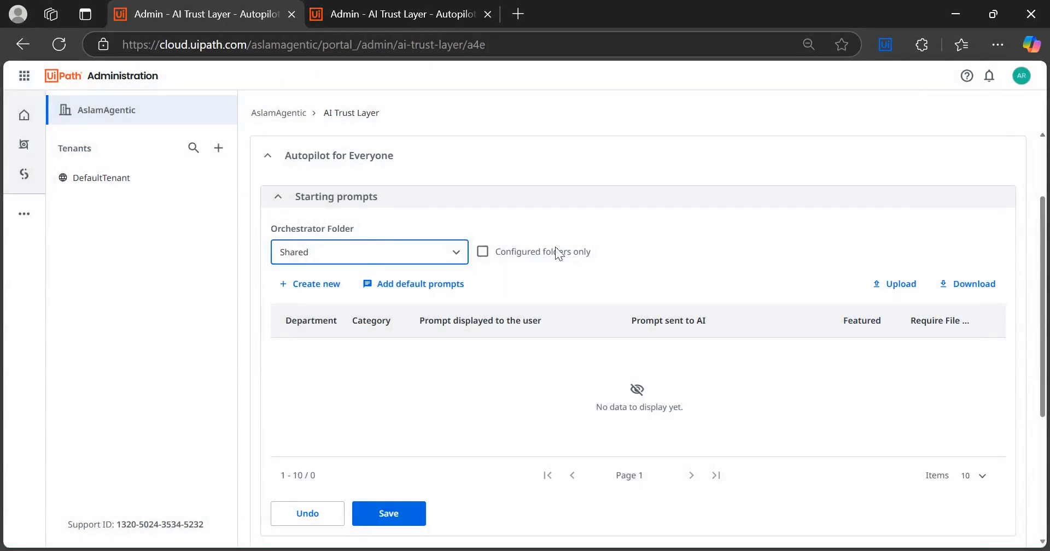
left_click(313, 285)
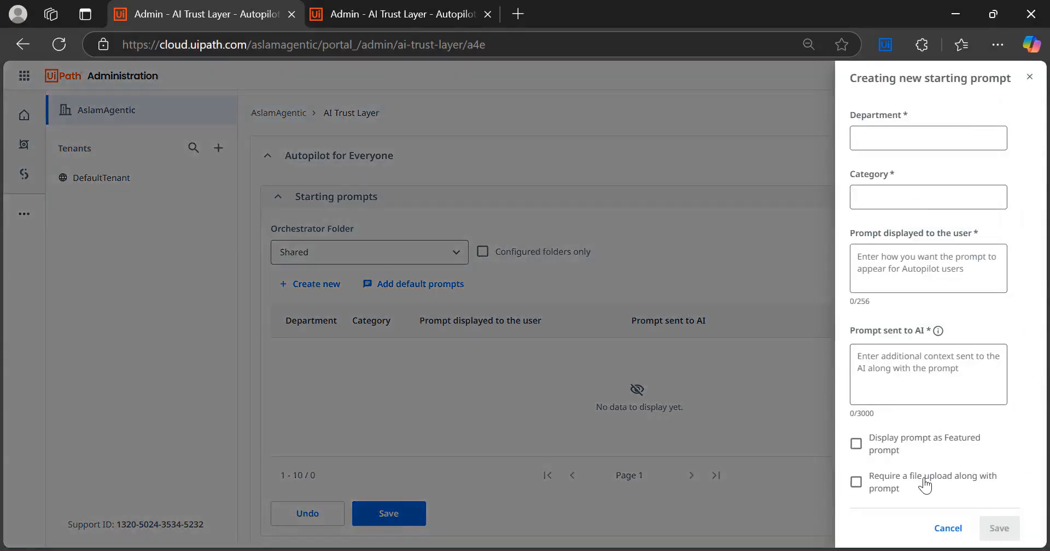
left_click(734, 350)
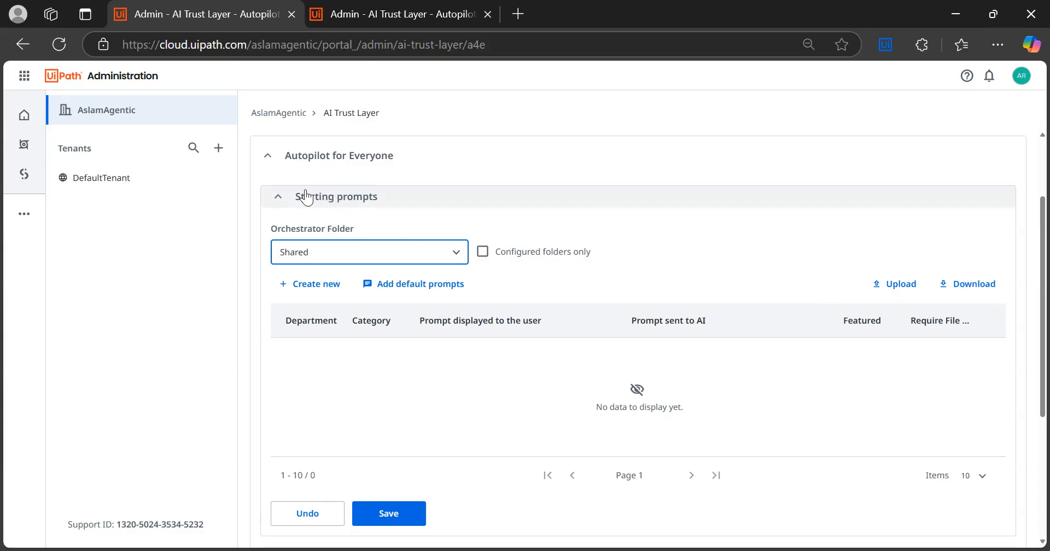
left_click(281, 198)
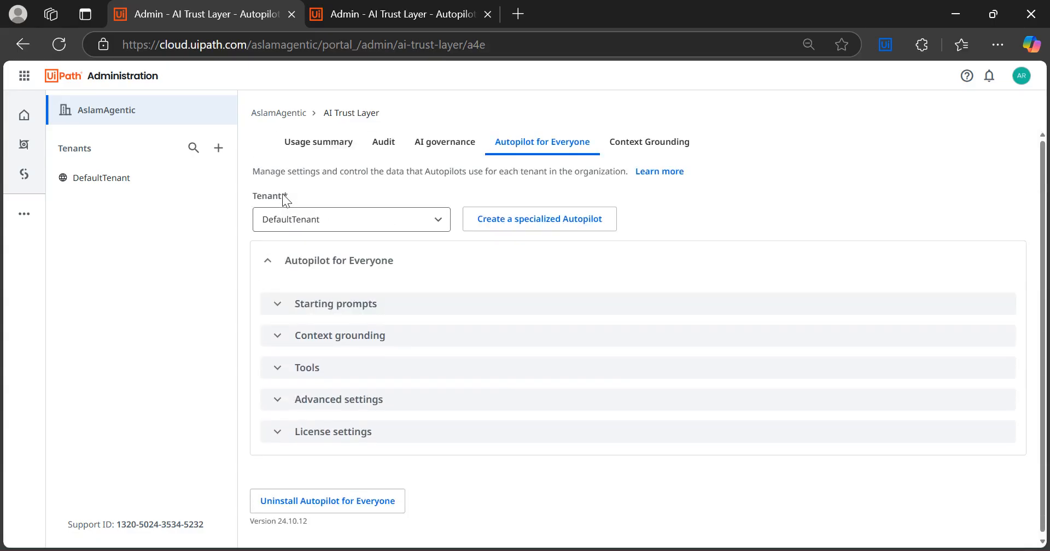
Step: Show the Context Grounding settings and inspect the new index form, comparing the Storage bucket and IS Connection data sources
left_click(649, 157)
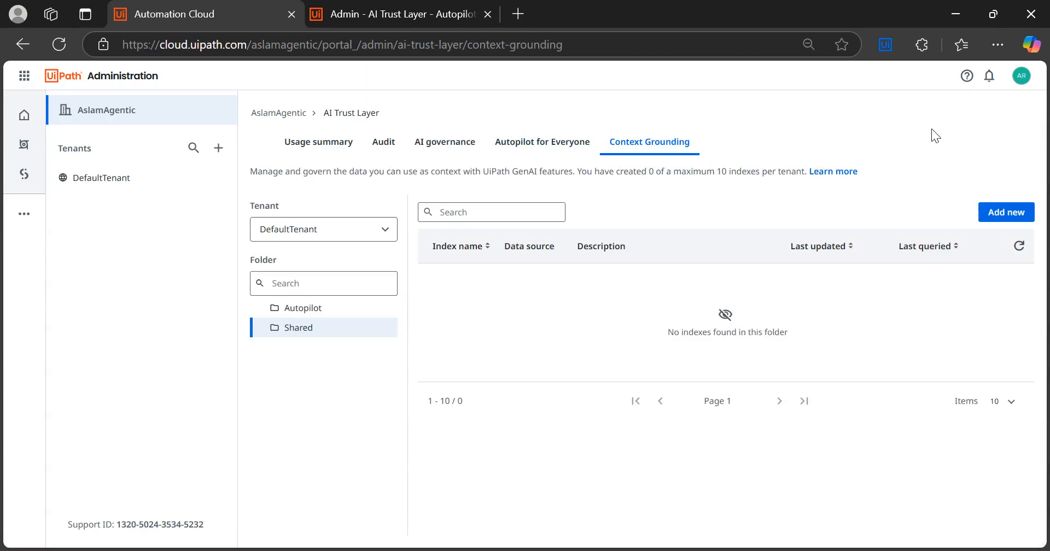
left_click(999, 216)
left_click(876, 139)
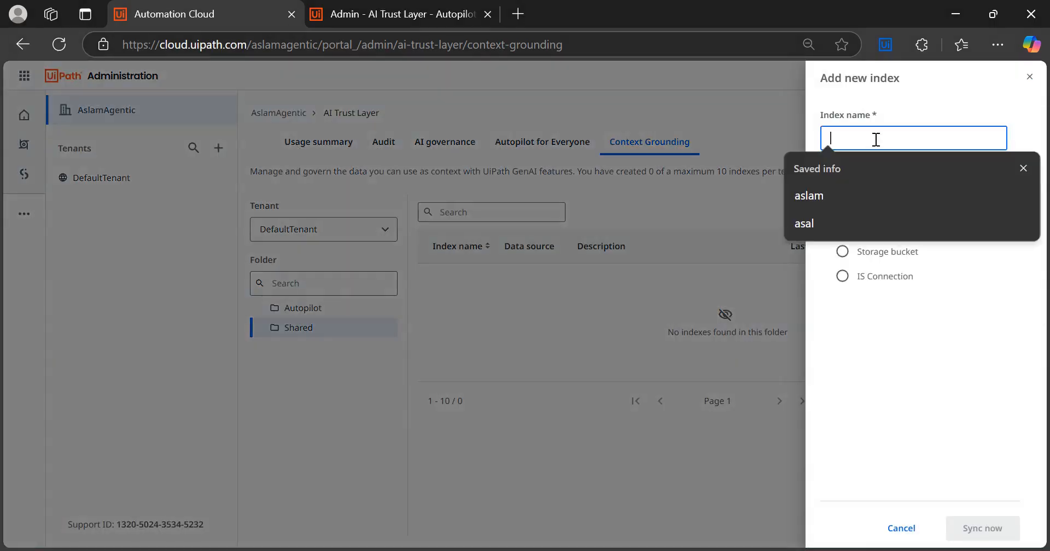
left_click(755, 125)
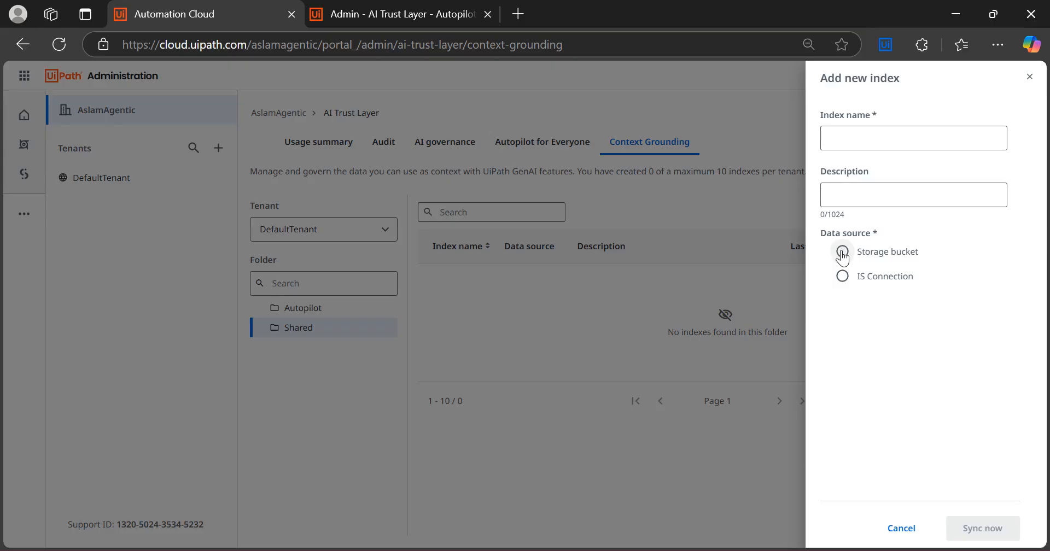
left_click(842, 277)
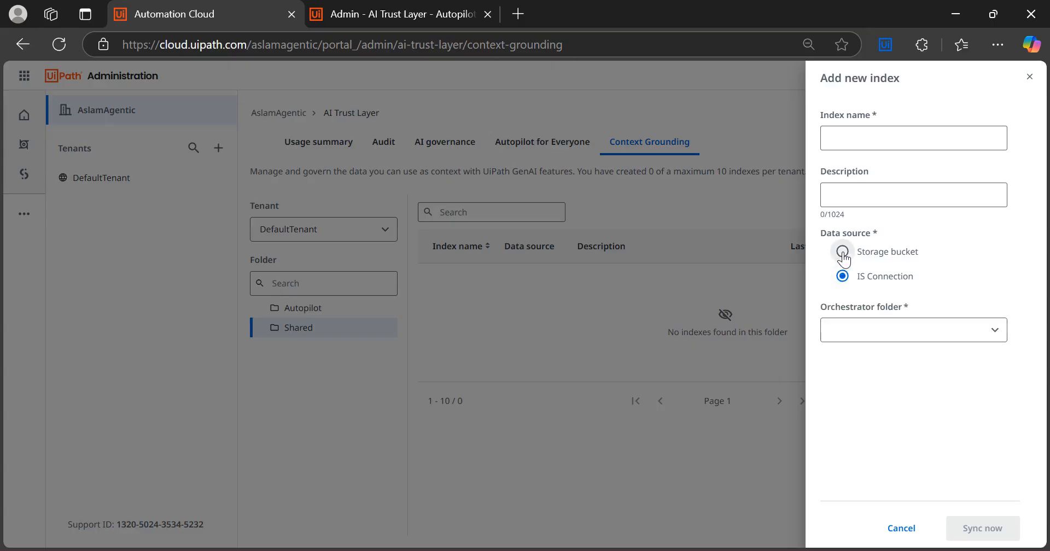
left_click(843, 253)
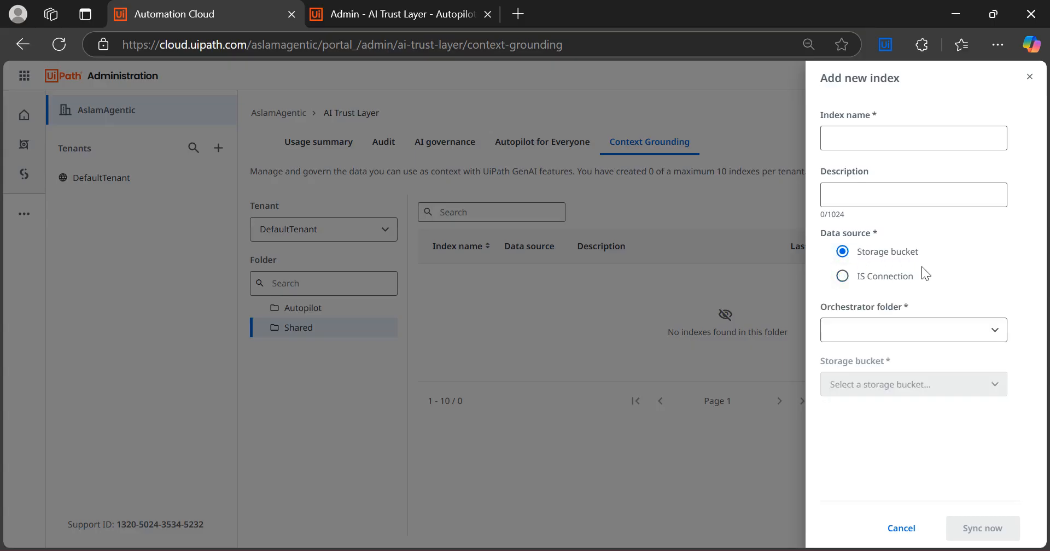
left_click(843, 276)
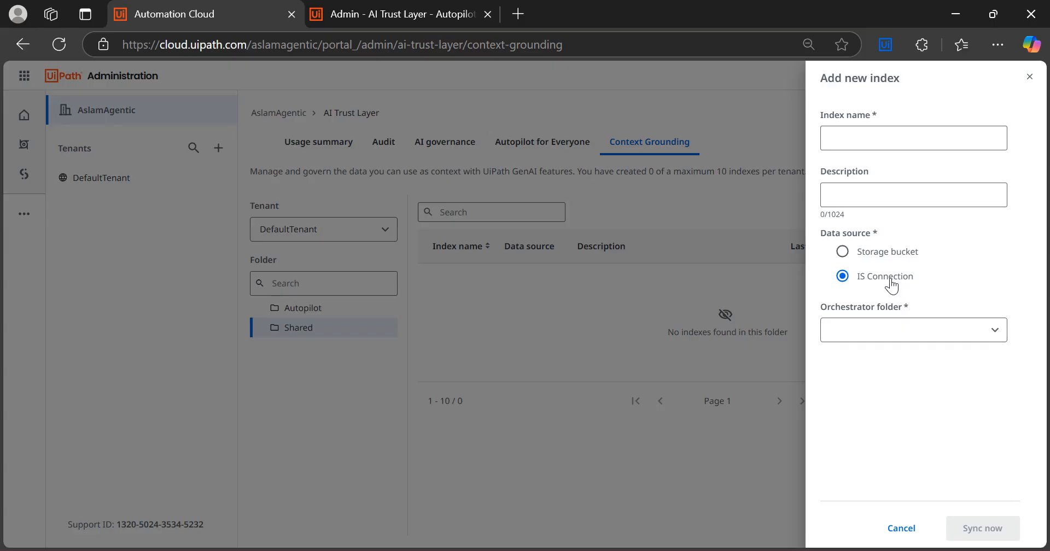
Step: Choose the Shared Orchestrator folder for the IS Connection source, view the available connectors, and close the index form without saving
left_click(898, 330)
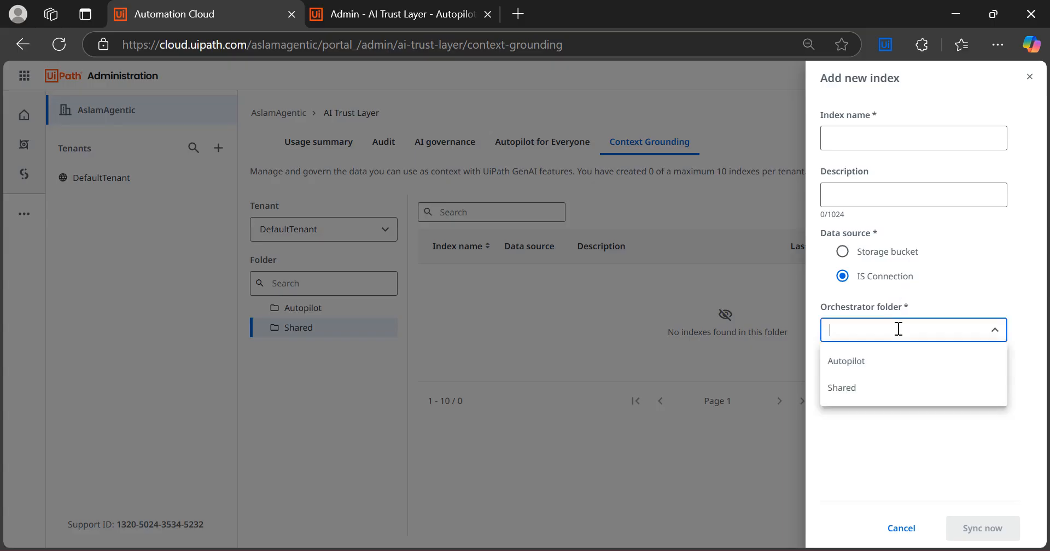
left_click(841, 390)
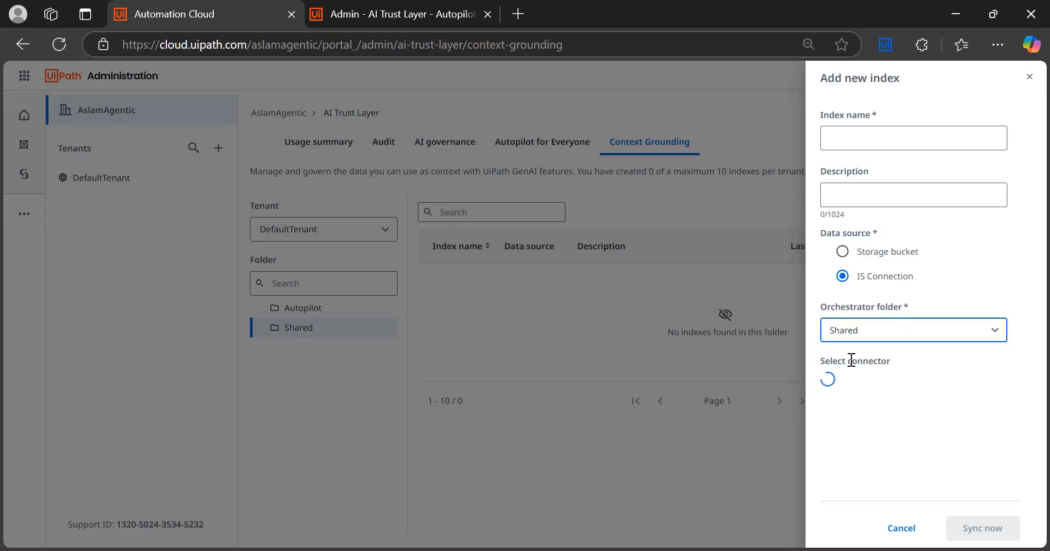
left_click(857, 384)
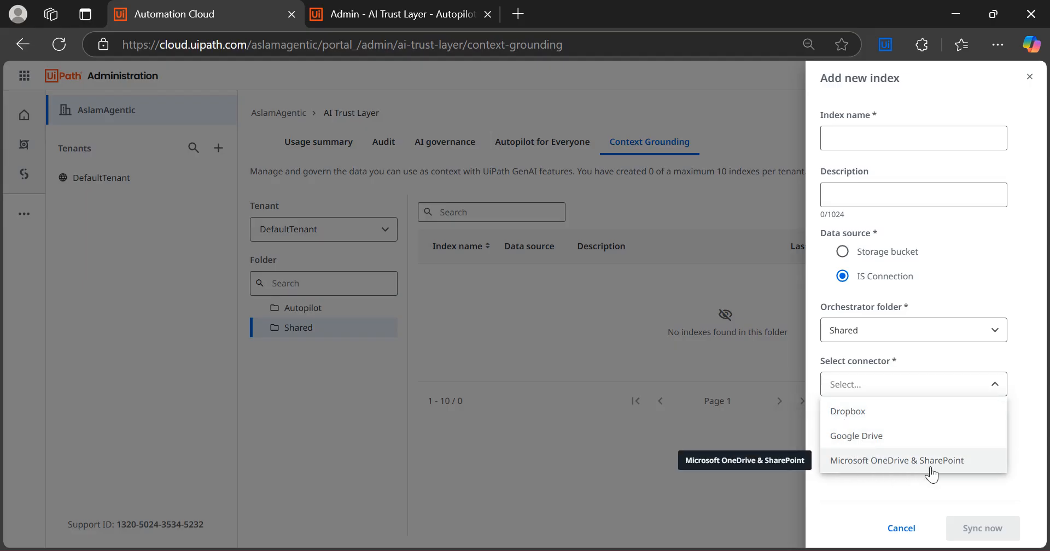
left_click(843, 255)
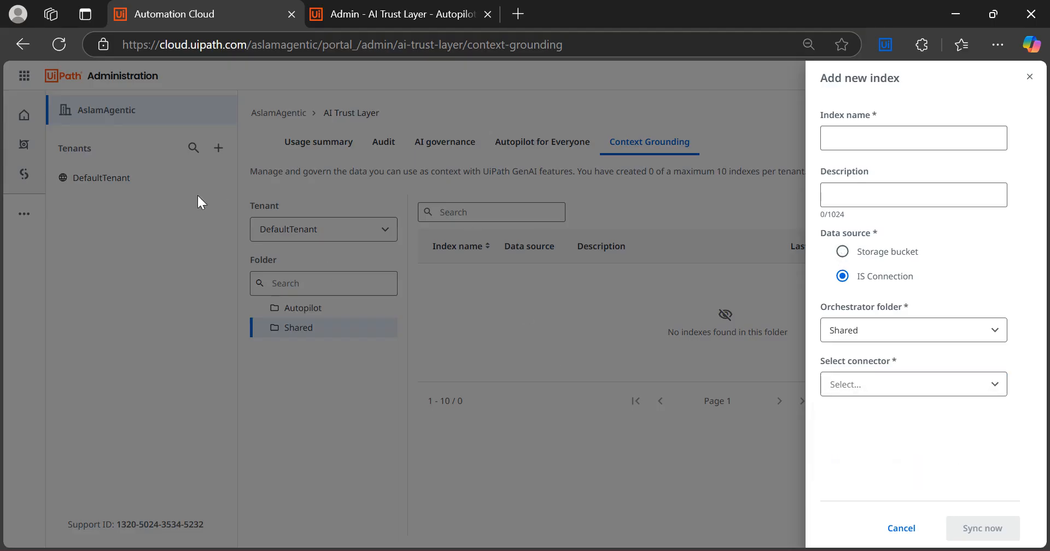
left_click(1028, 80)
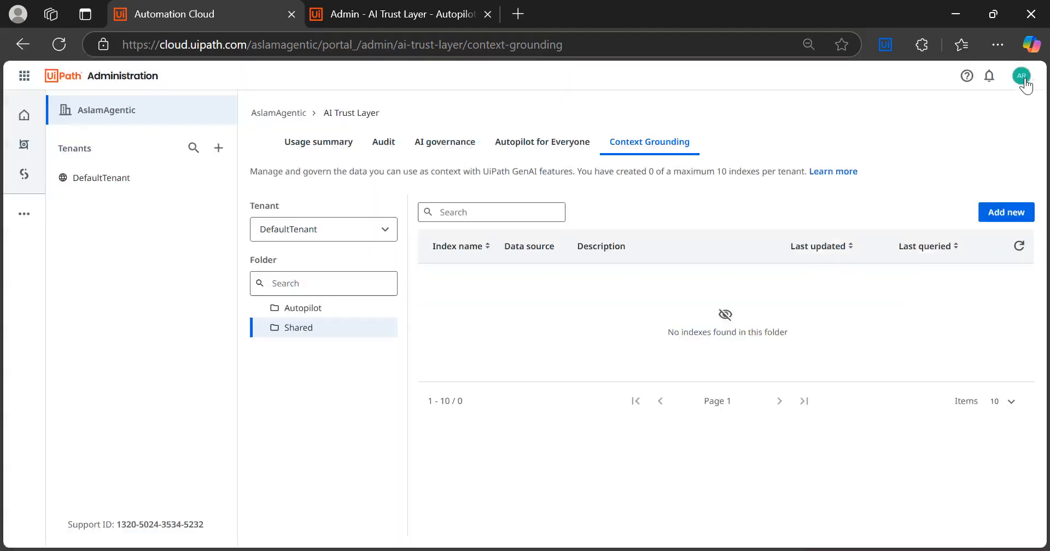
Step: Switch to Orchestrator and show the storage buckets of the Shared folder
left_click(26, 144)
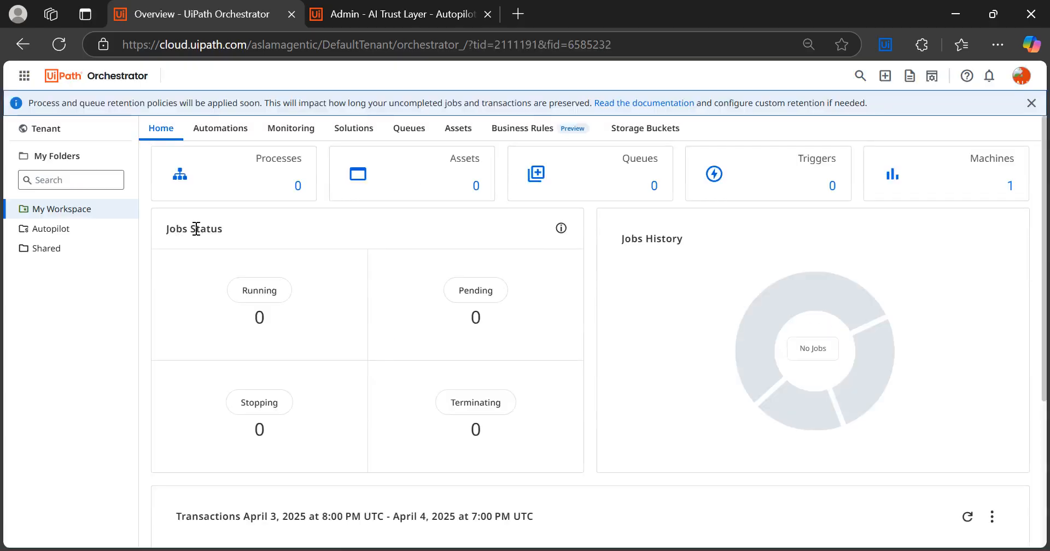
left_click(58, 250)
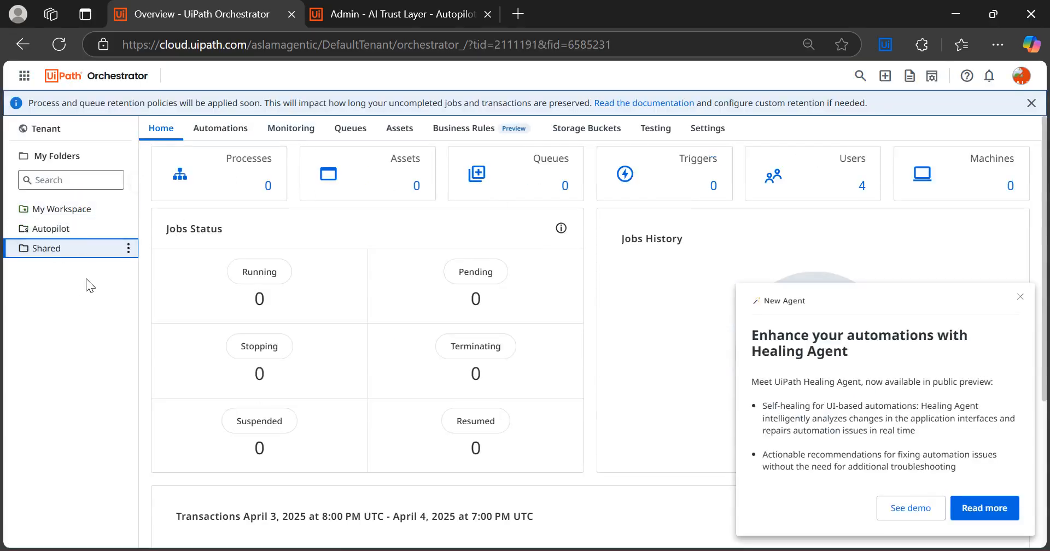
left_click(572, 134)
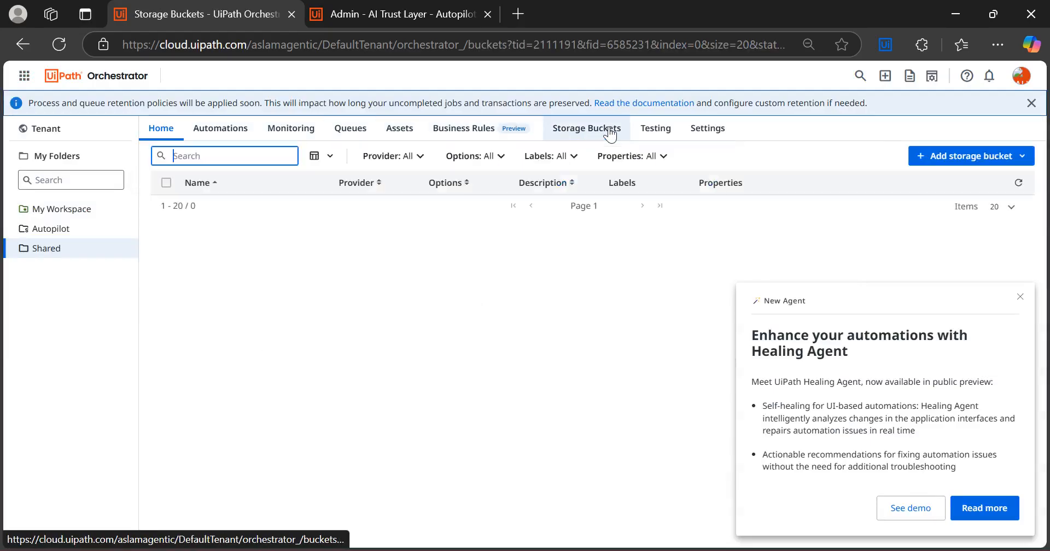
Step: Create a new Orchestrator storage bucket named Autopilot in the Shared folder
left_click(964, 159)
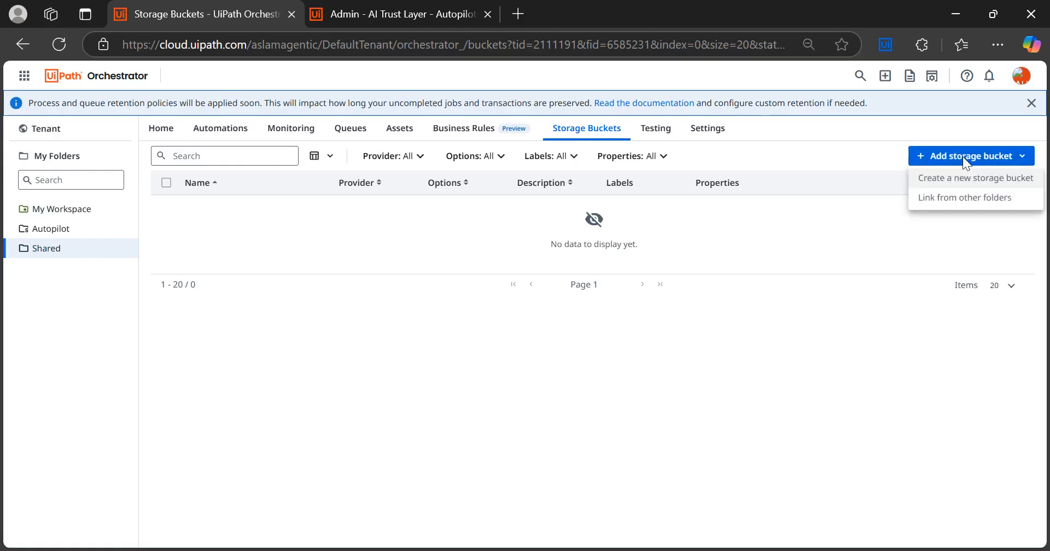
left_click(959, 186)
left_click(267, 279)
left_click(193, 285)
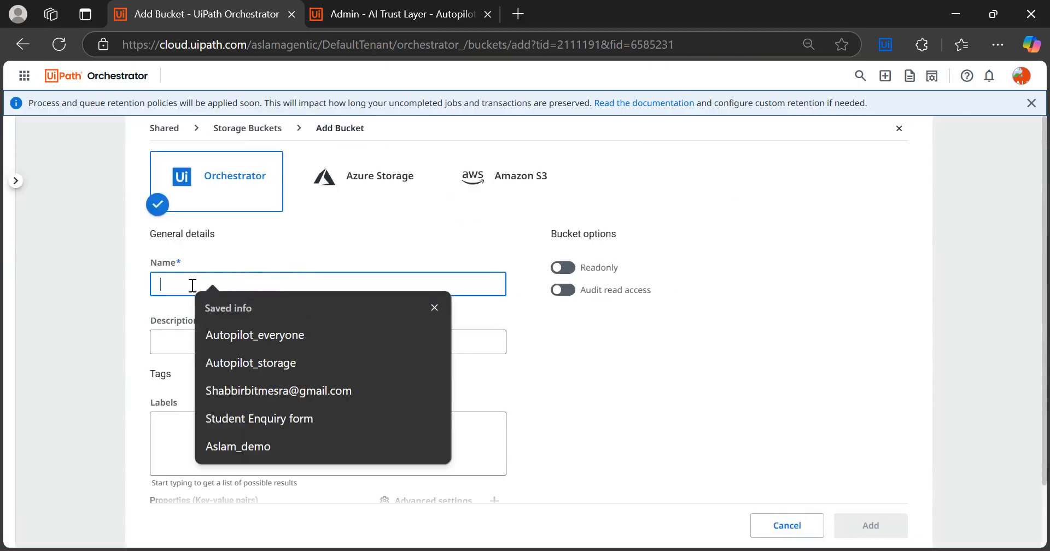
type("Autopilot")
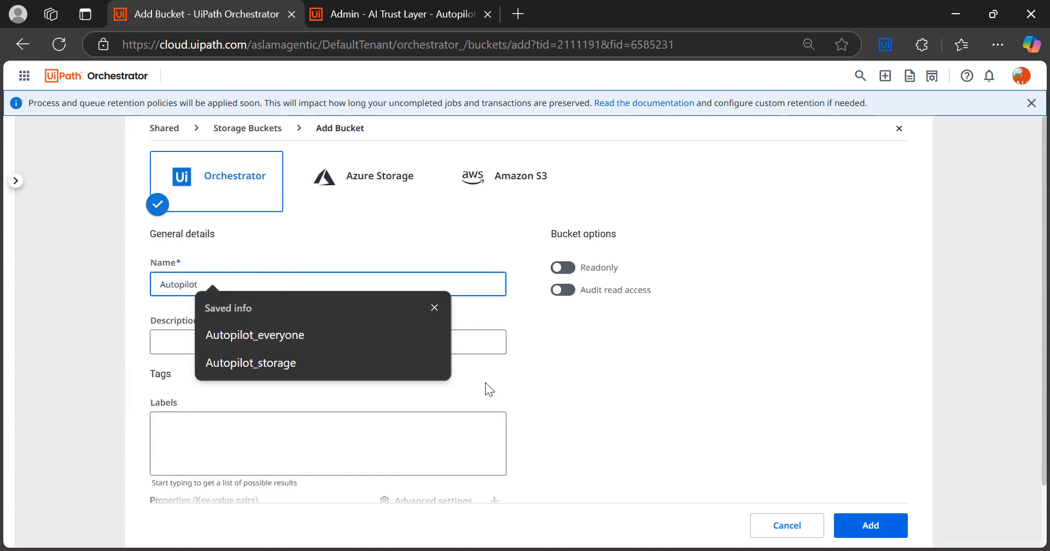
left_click(593, 412)
left_click(879, 525)
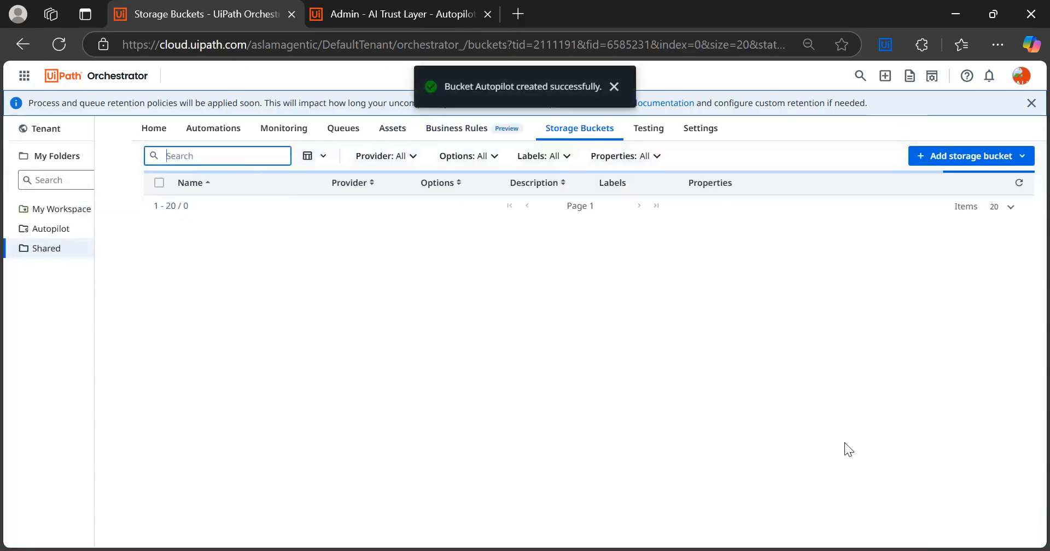
Step: Look inside the new Autopilot bucket, return to the Shared folder's overview, and dismiss the Healing Agent notice
left_click(206, 205)
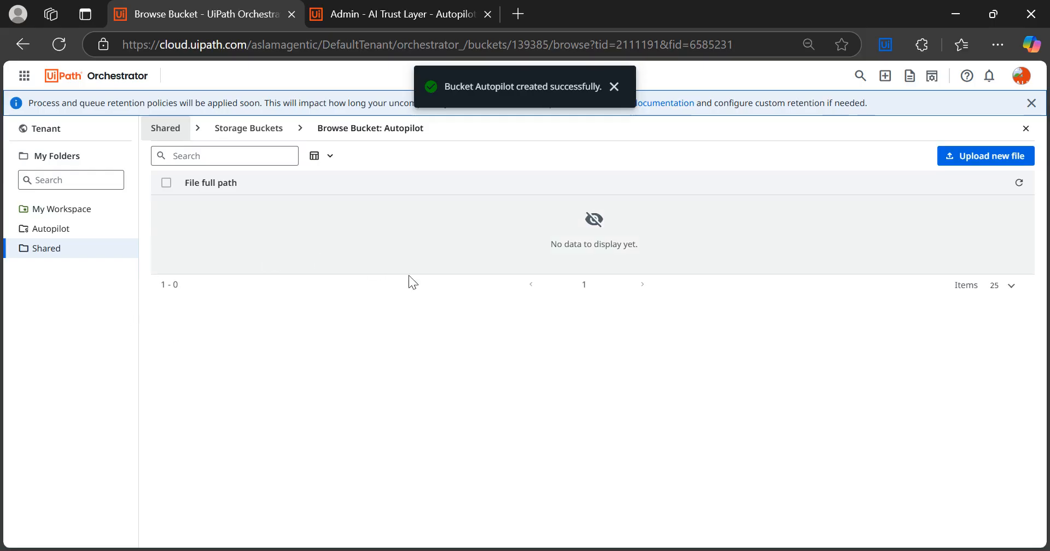
left_click(248, 134)
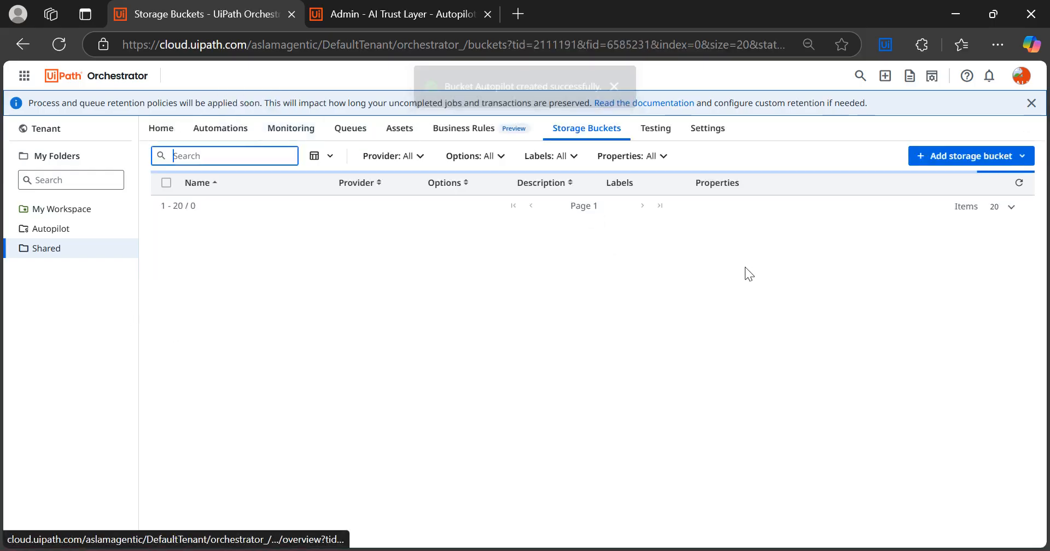
left_click(170, 137)
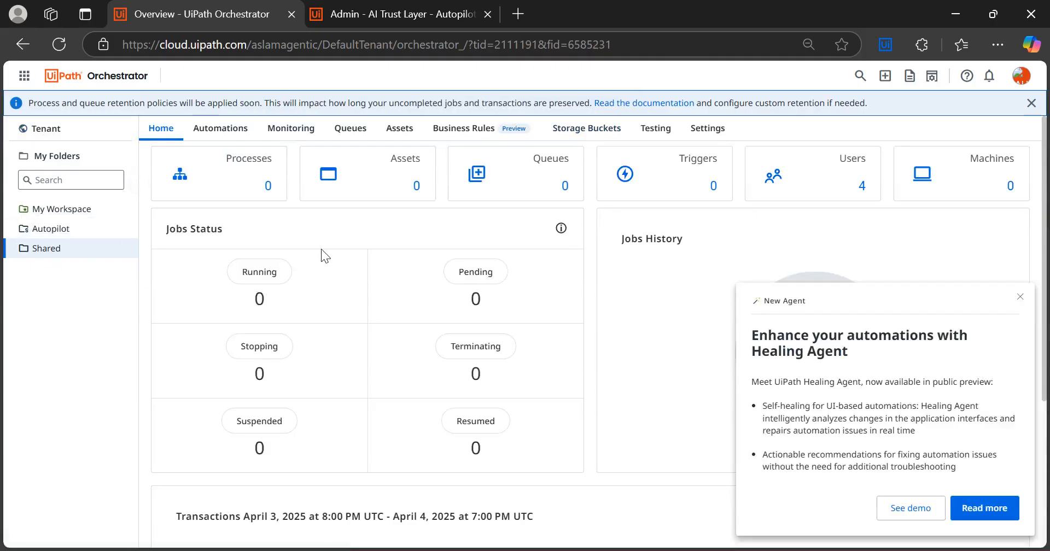
left_click(1019, 296)
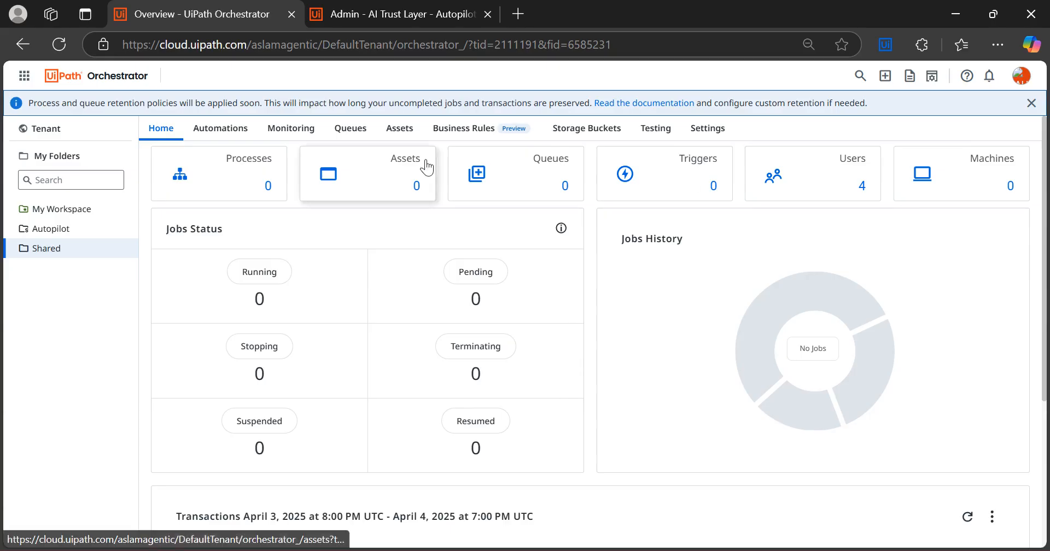
left_click(23, 78)
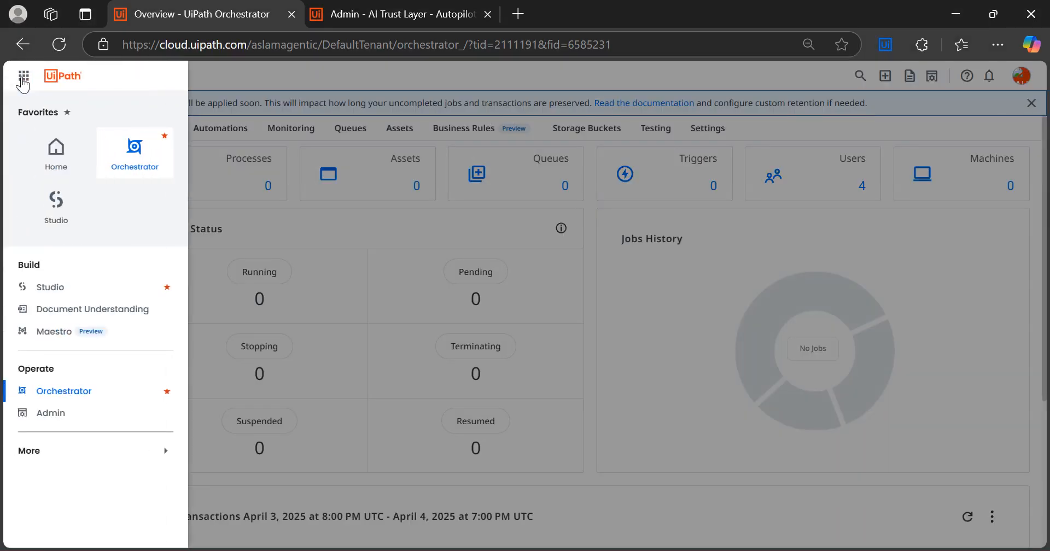
key("alt+Tab")
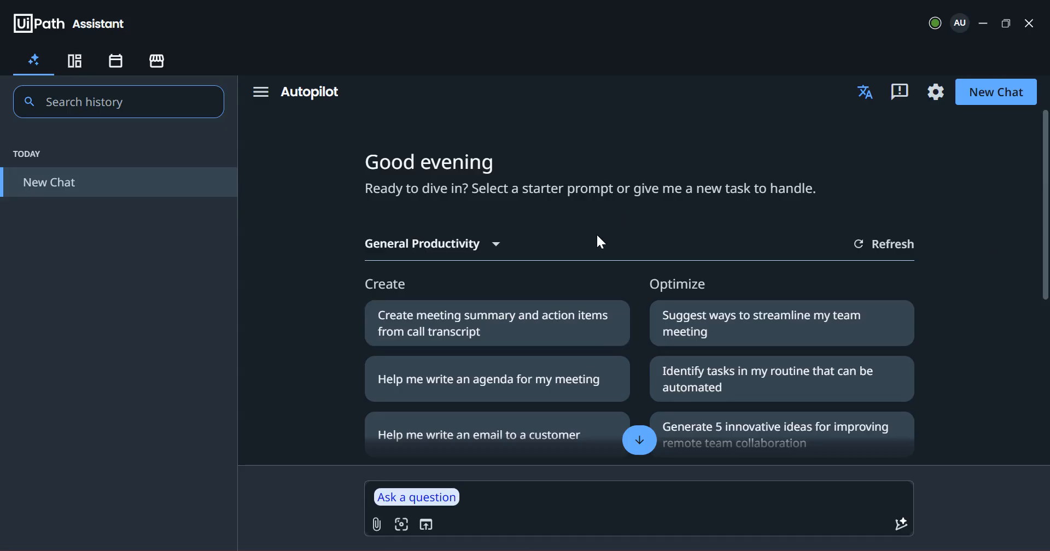
key("alt+Tab")
left_click(350, 237)
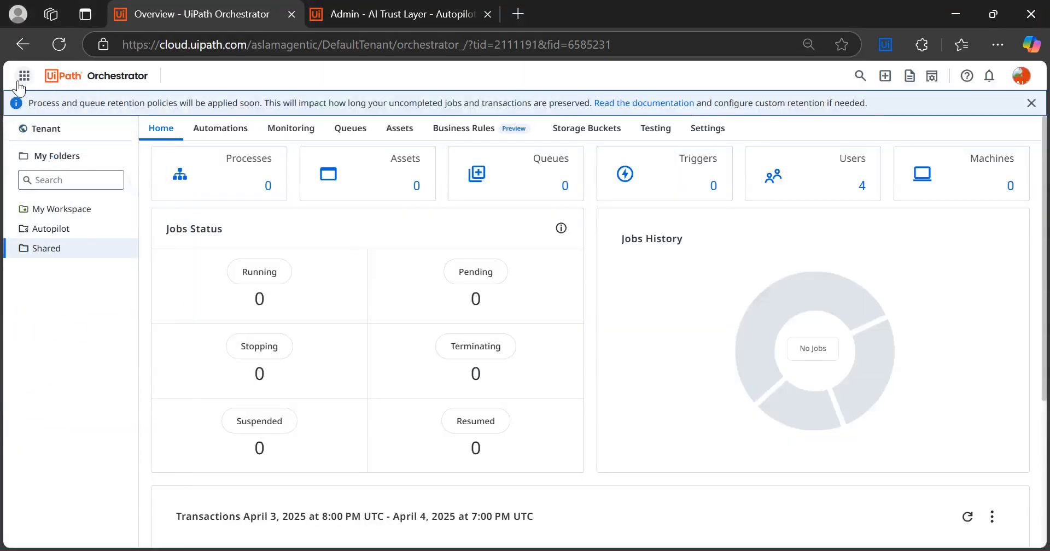
Step: View the tenant's configured robots and the My Workspace overview, glancing at Autopilot in UiPath Assistant before returning to Orchestrator
left_click(57, 215)
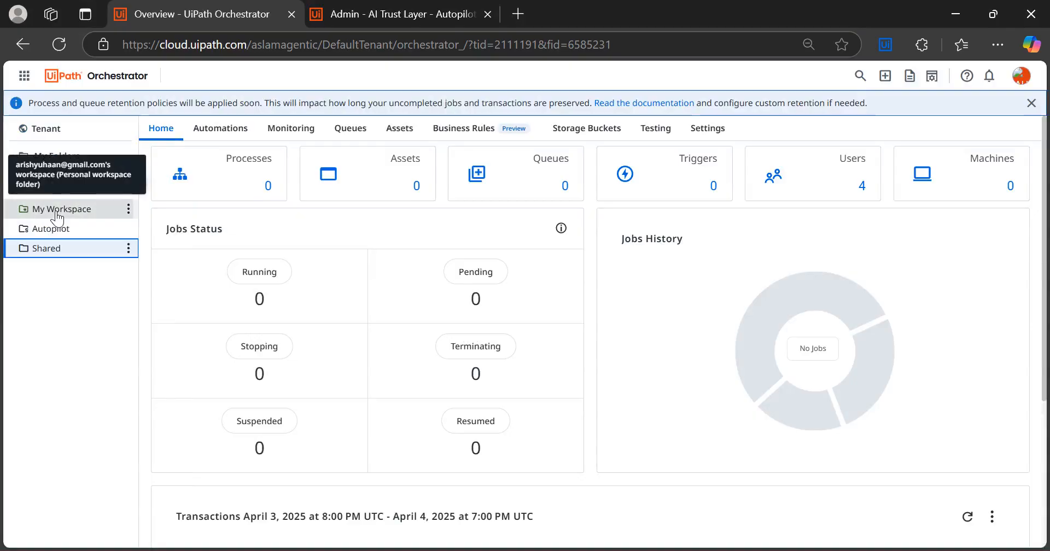
left_click(33, 135)
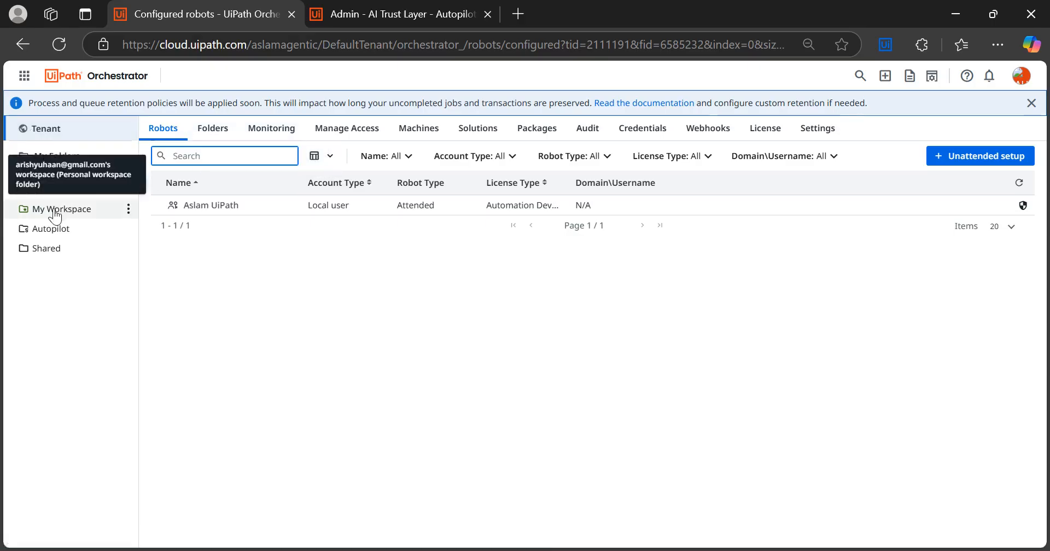
left_click(55, 216)
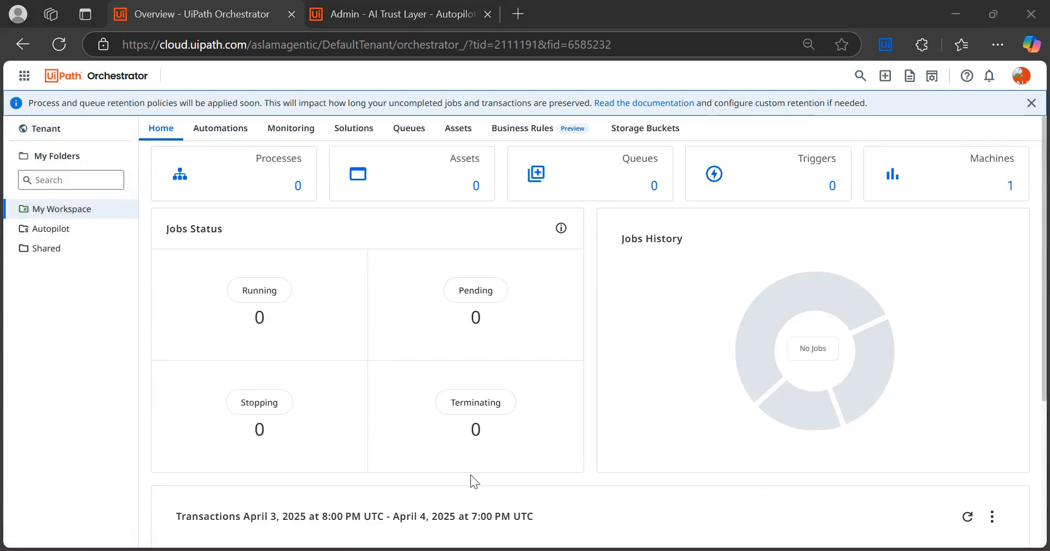
key("alt+Tab")
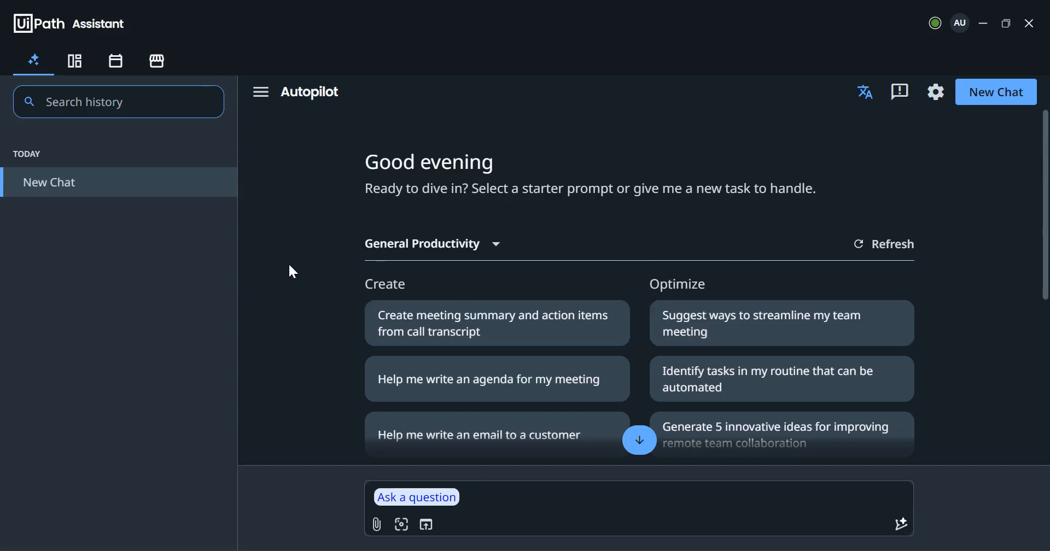
key("alt+Tab")
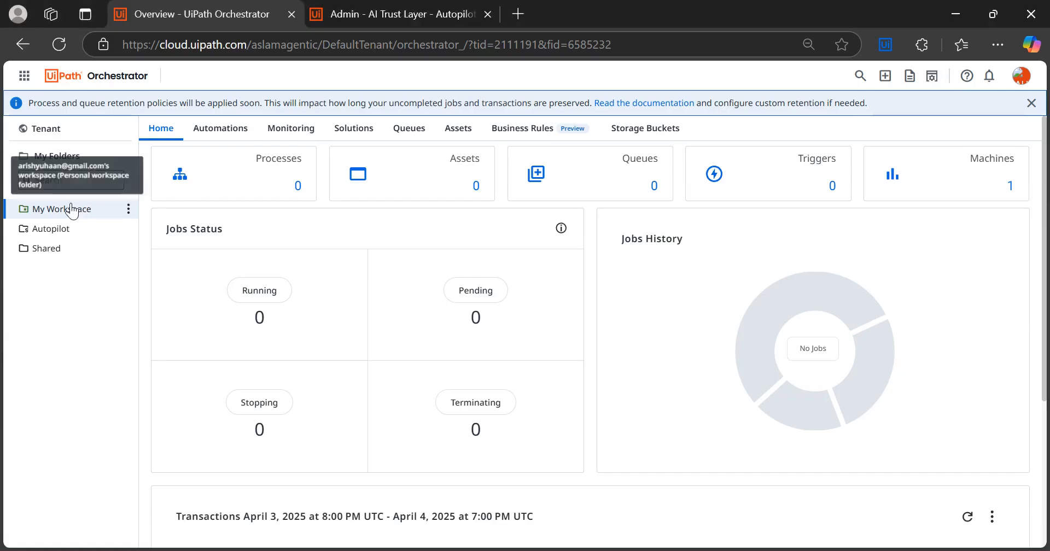
Step: Show the tenant's access rules under Manage Access and look over the groups, users and their assigned roles
left_click(47, 129)
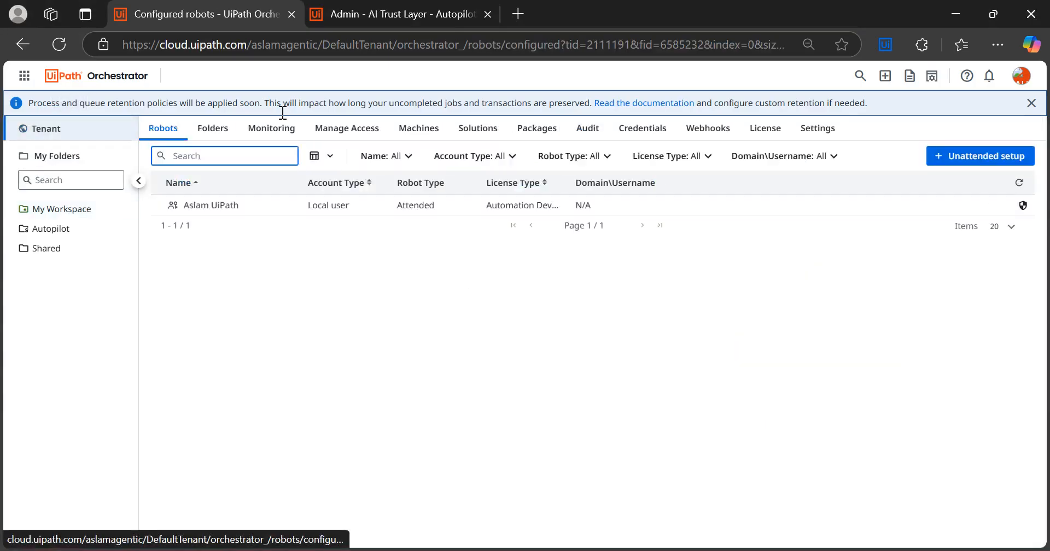
left_click(346, 128)
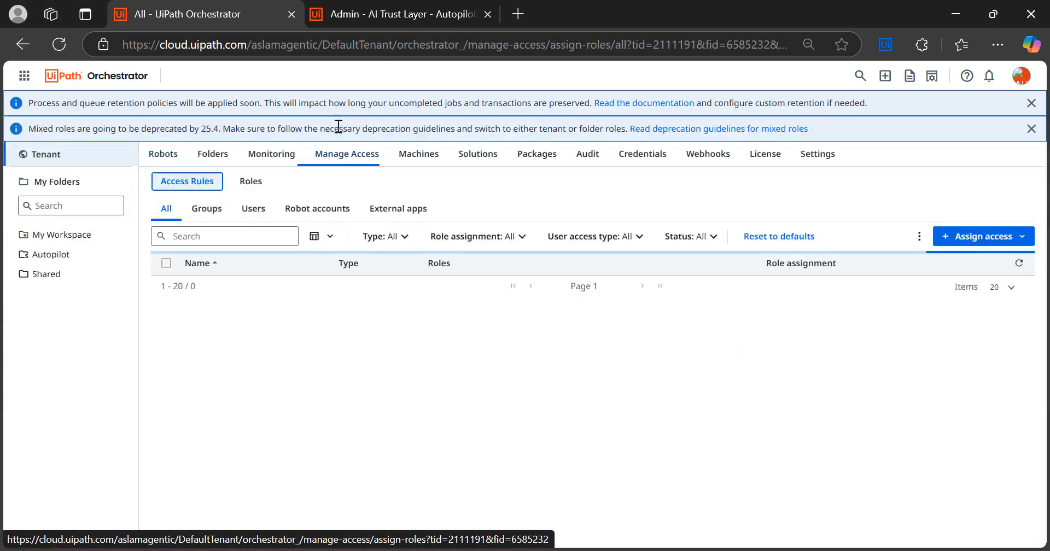
left_click(208, 232)
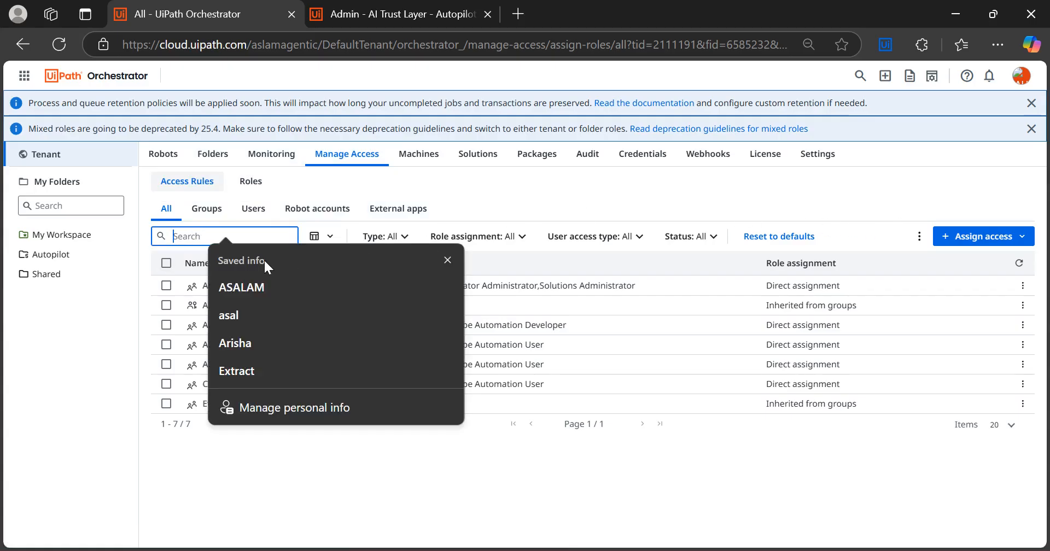
left_click(662, 489)
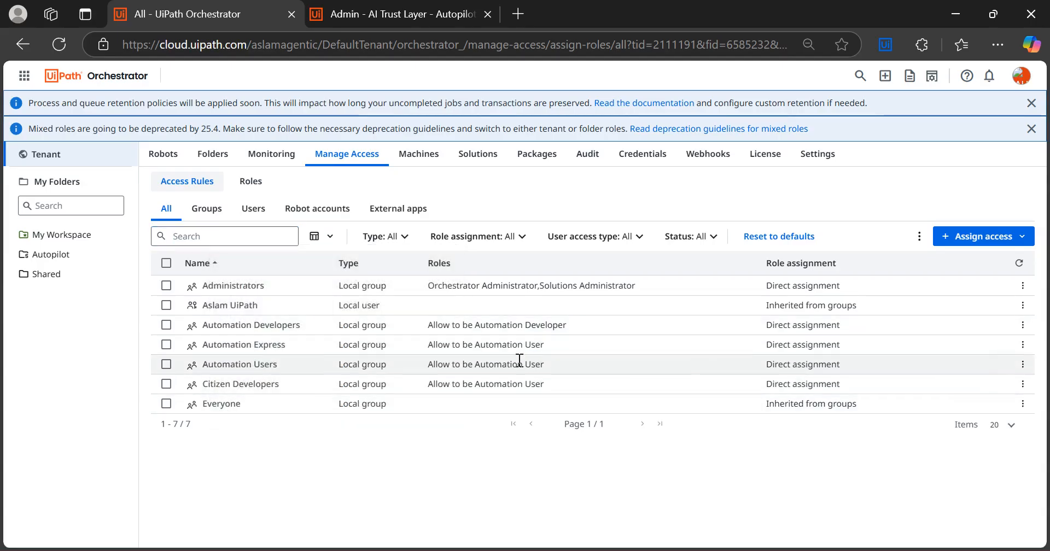
left_click(226, 235)
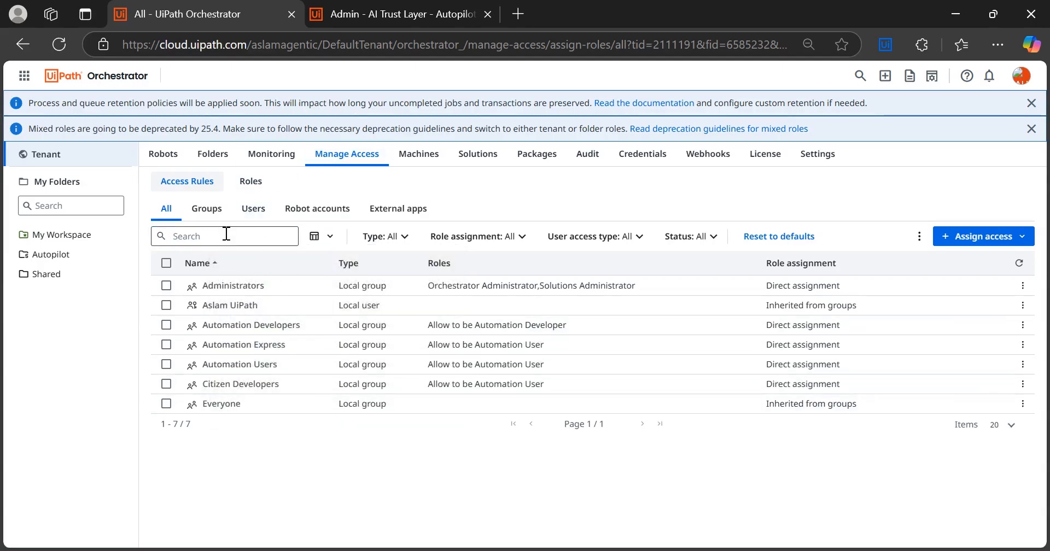
Step: Open the local user's access rules for editing and review the additional roles, settings and summary card
left_click(552, 305)
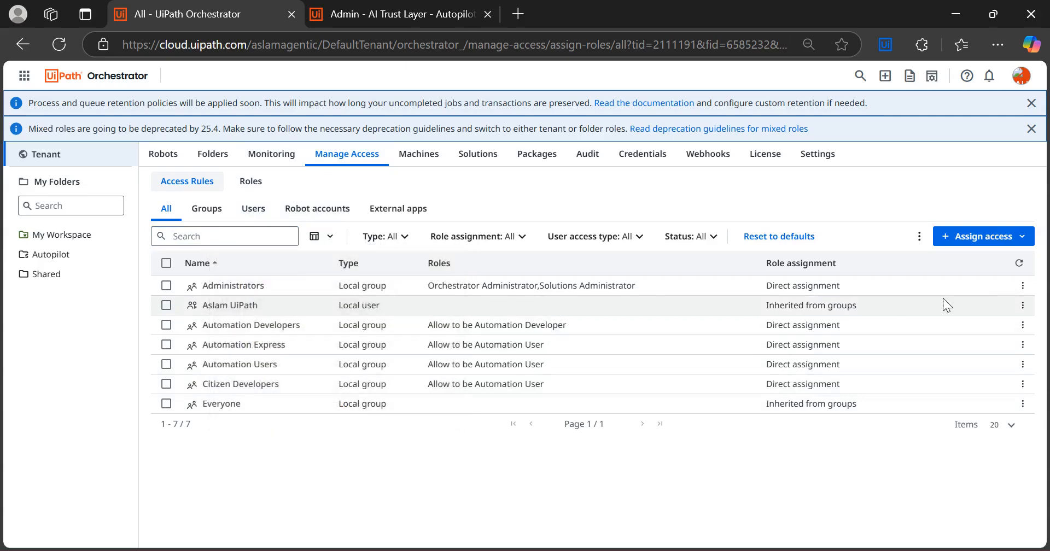
left_click(1023, 305)
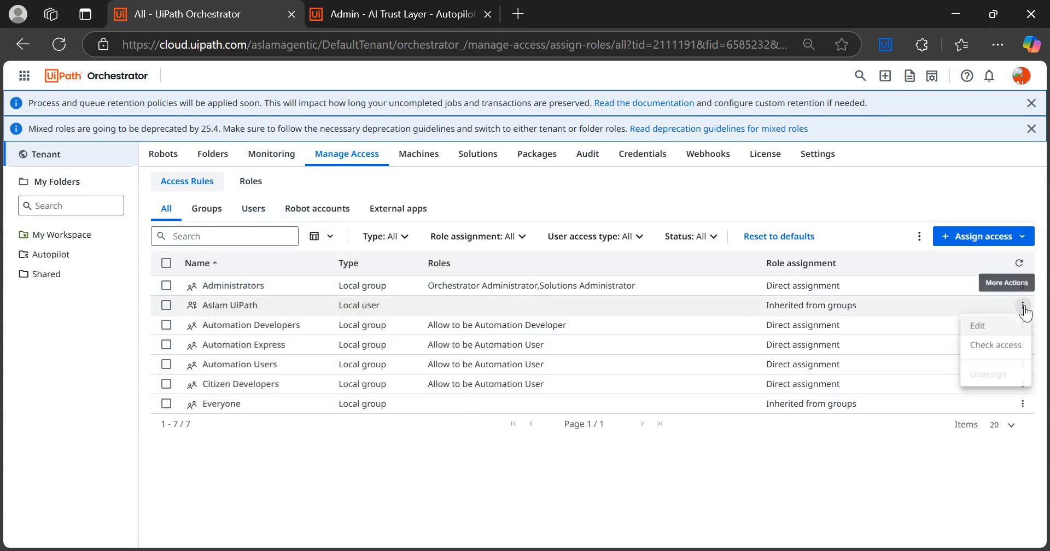
left_click(972, 324)
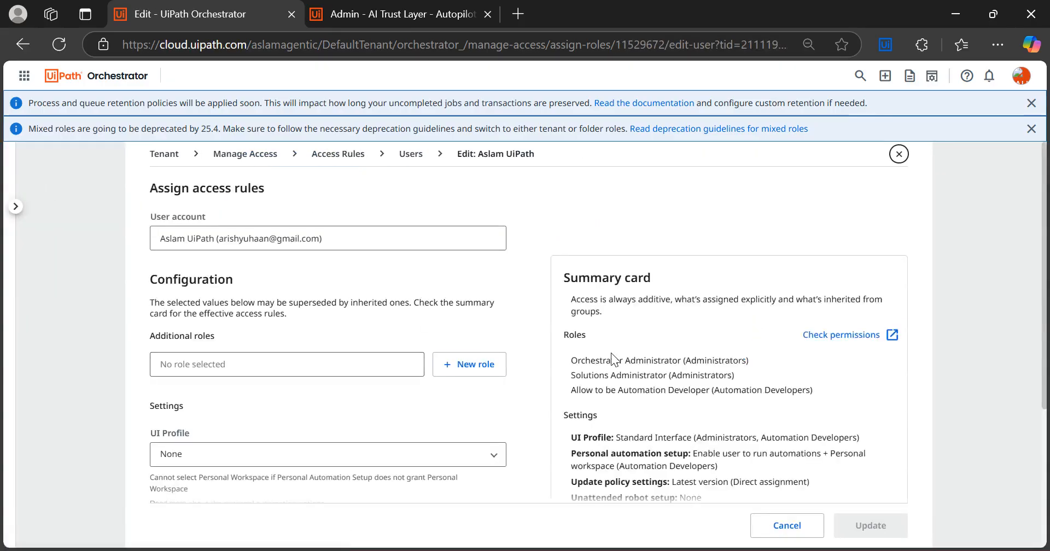
scroll(1015, 245, "down", 4)
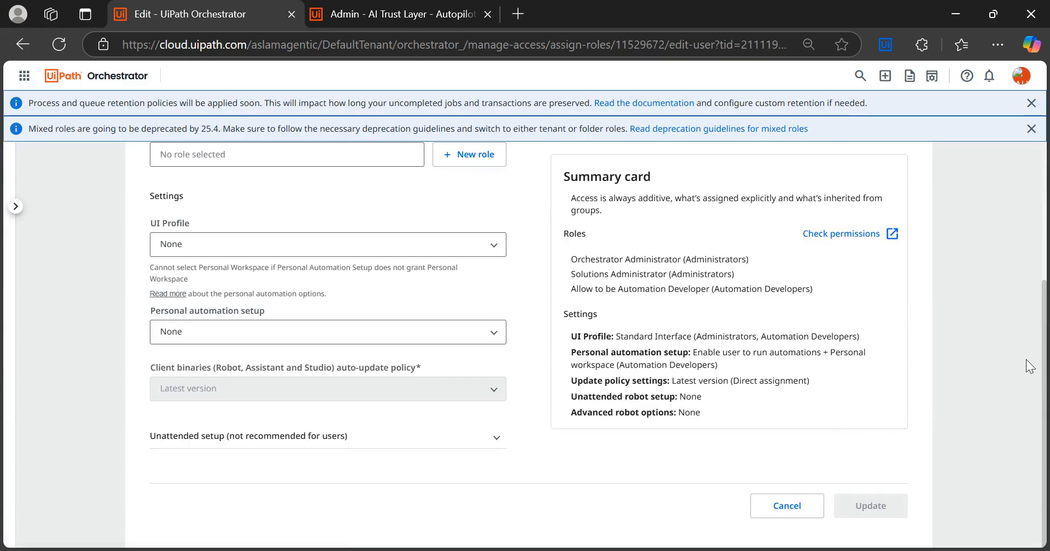
scroll(837, 238, "up", 4)
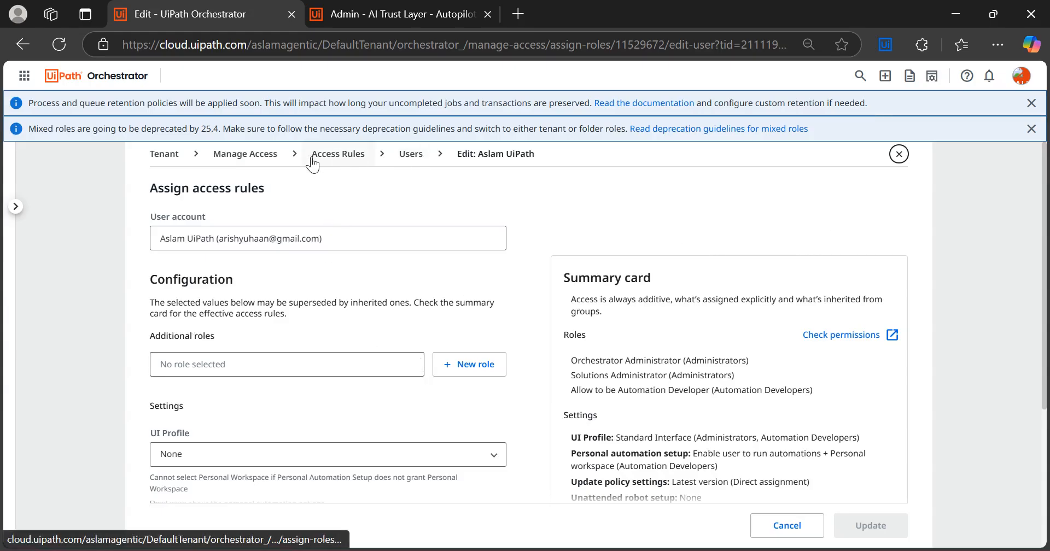
Step: Leave the user's access rules, look over the tenant's Roles list, and return to the tenant's configured robots
left_click(252, 159)
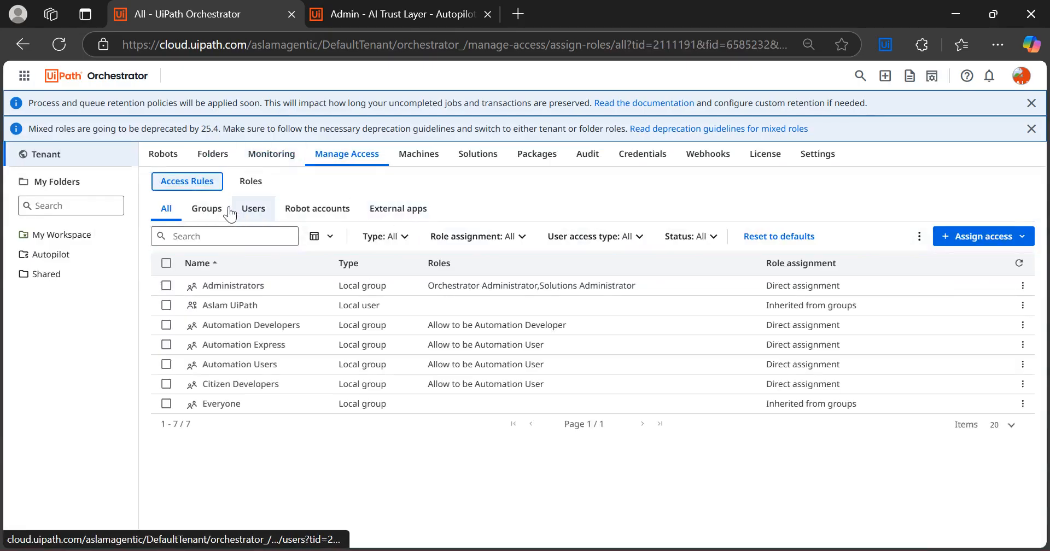
left_click(253, 188)
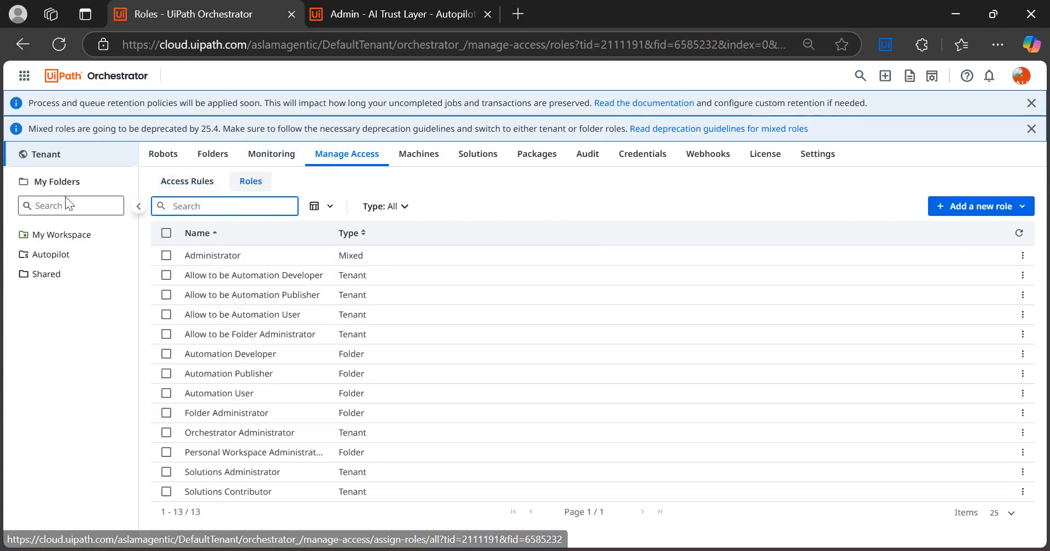
left_click(59, 159)
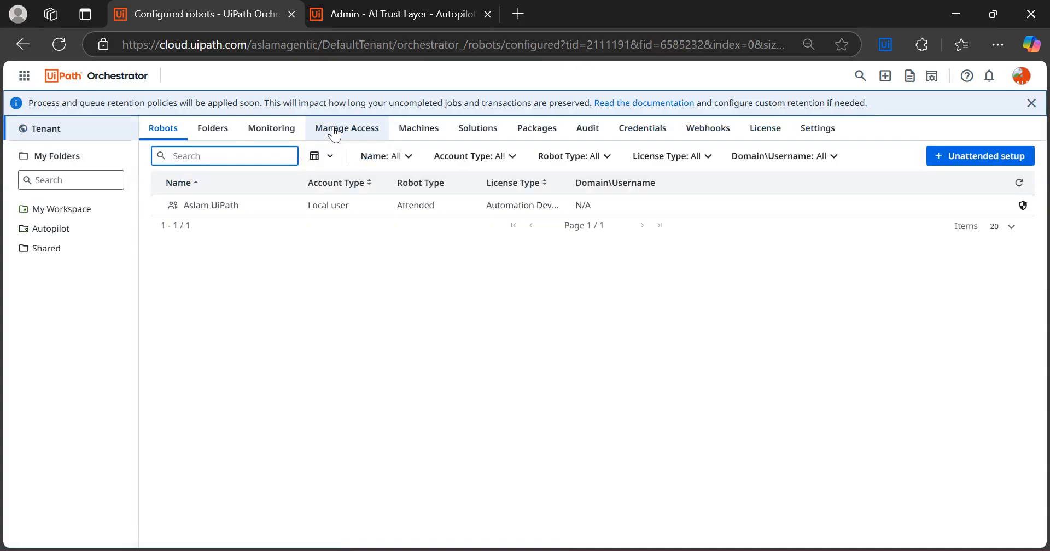
Step: Reopen the local user's access rules from Manage Access and examine the Personal automation setup options and inherited settings without changing them
left_click(336, 155)
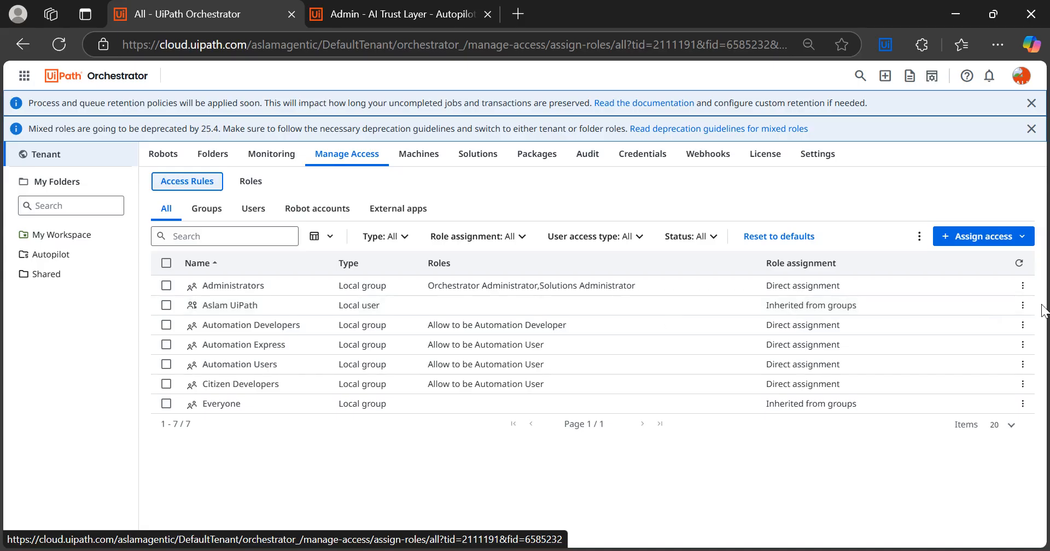
left_click(1023, 310)
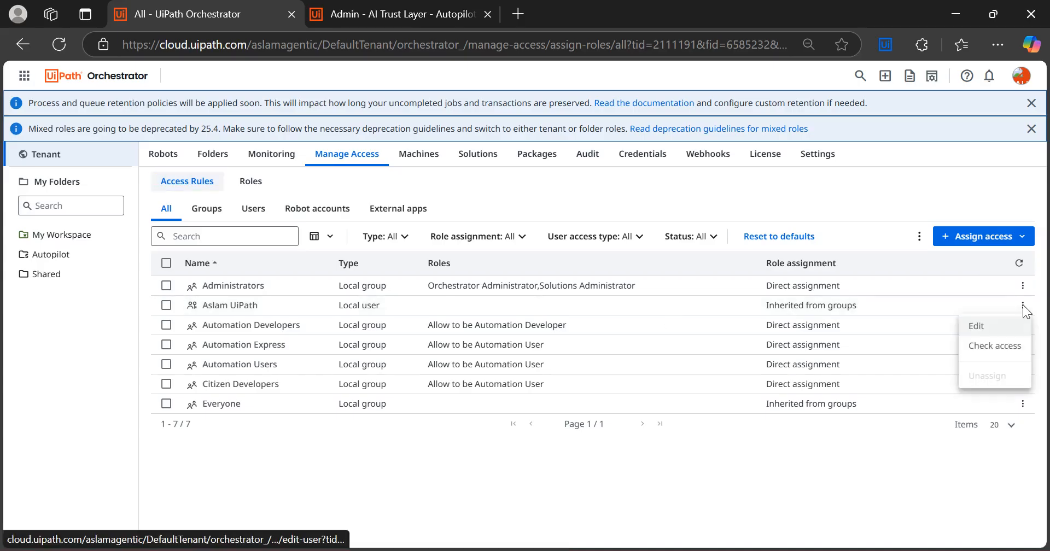
left_click(980, 329)
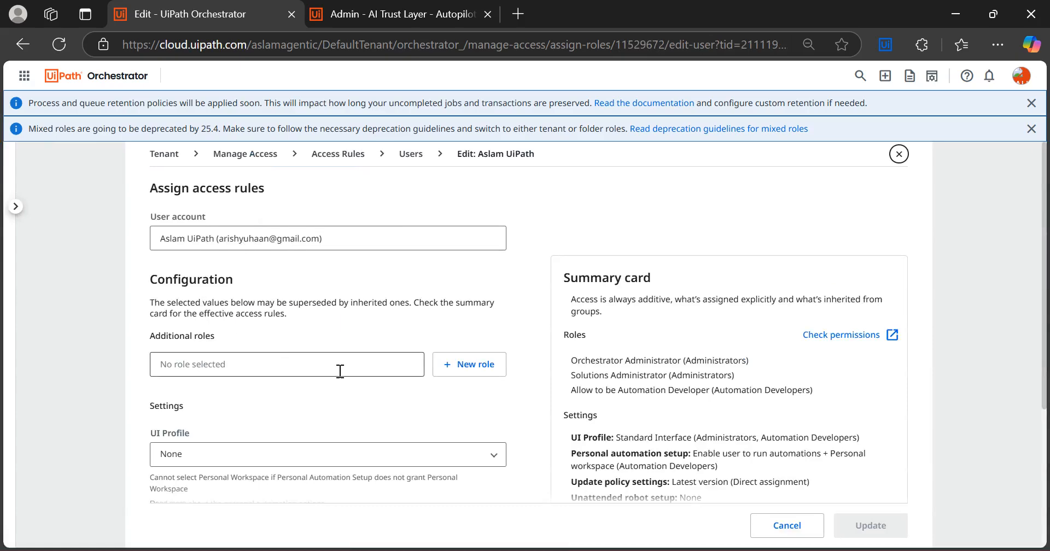
left_click_drag(1045, 209, 1046, 349)
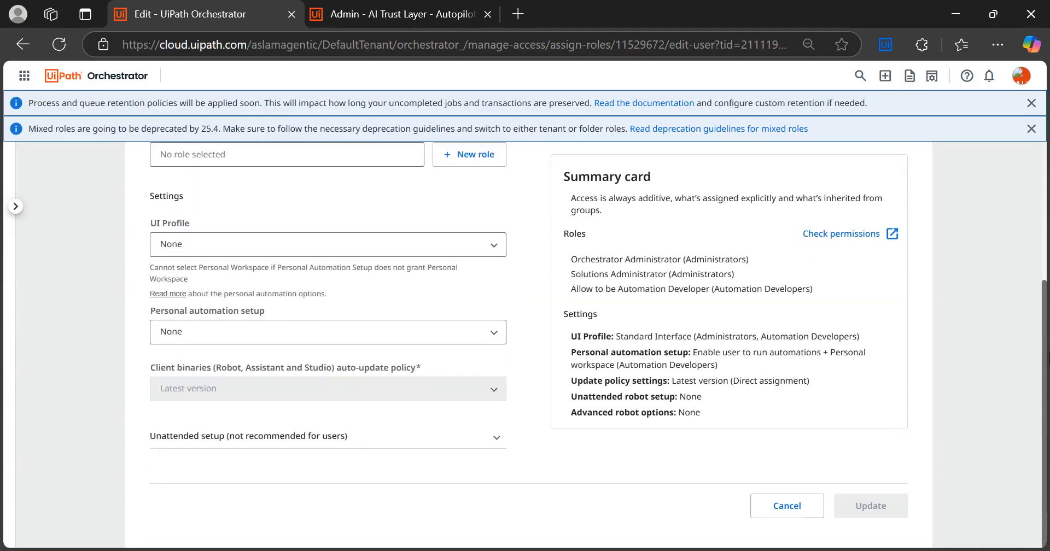
left_click(249, 336)
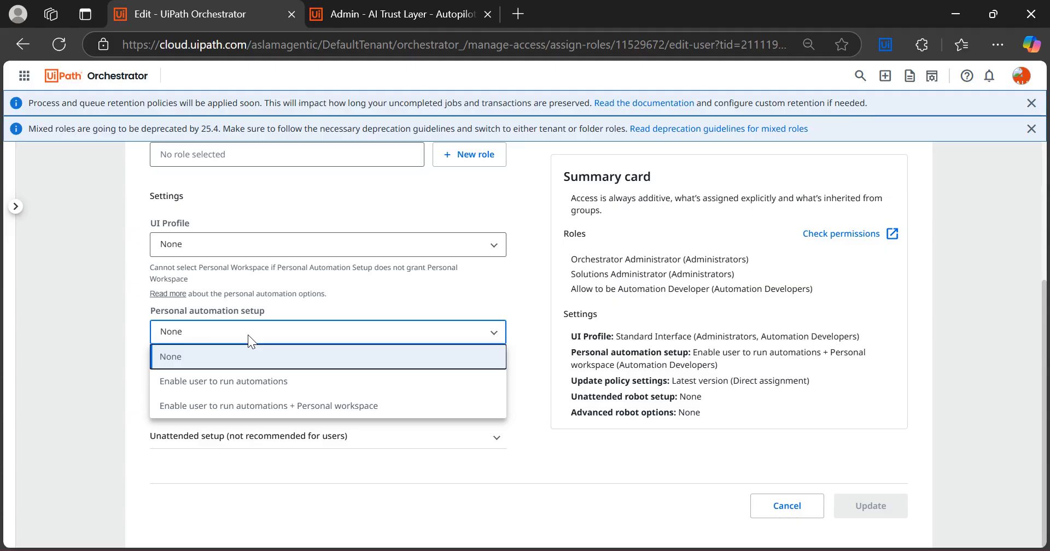
left_click(385, 283)
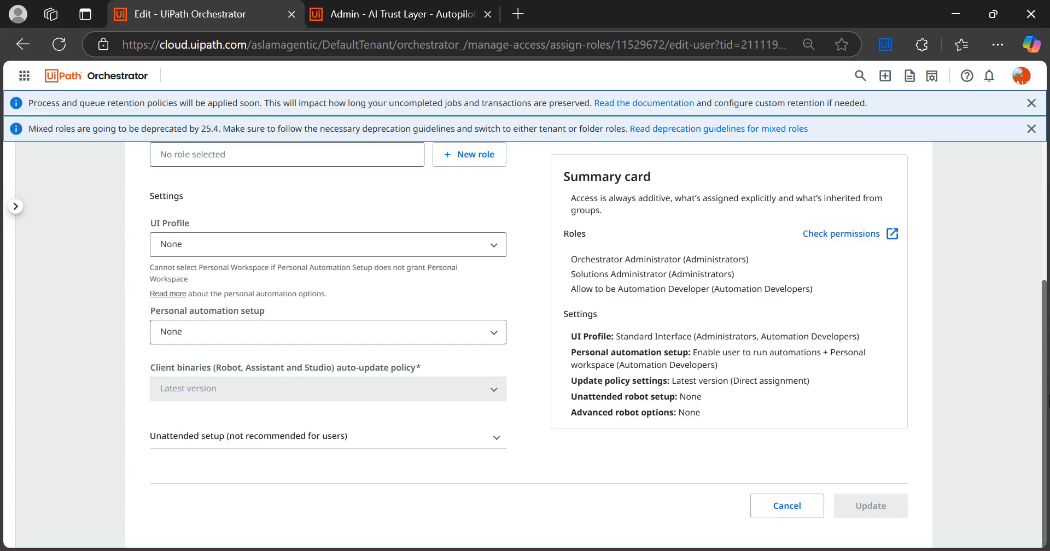
left_click_drag(1047, 333, 1048, 310)
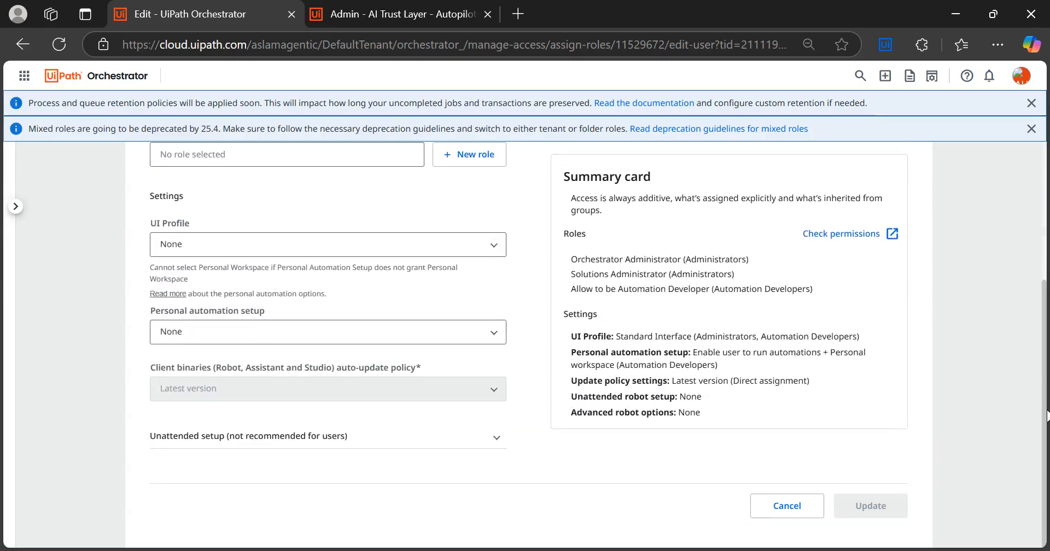
left_click_drag(1043, 348, 1046, 181)
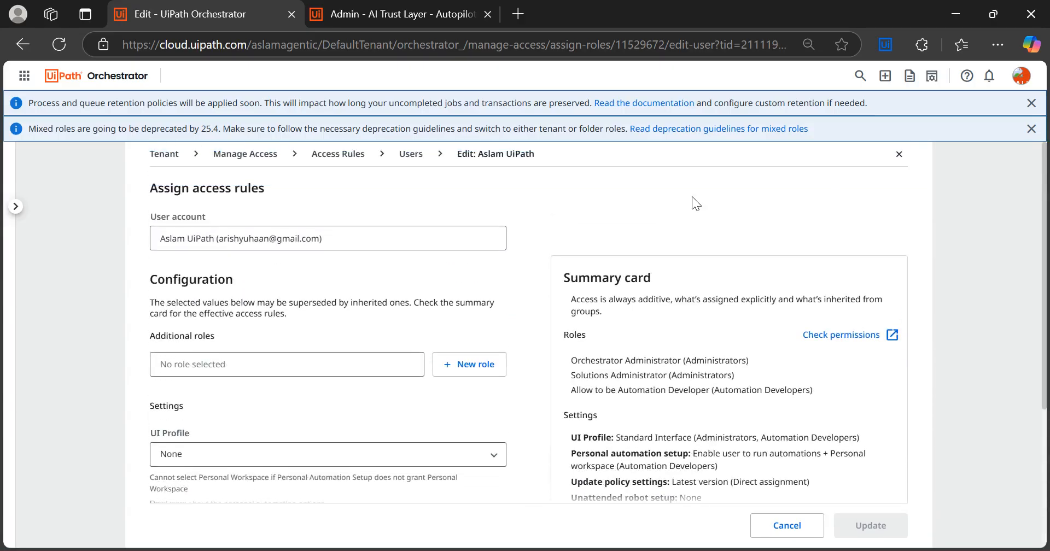
Step: Return from the user's settings to the tenant level and view who has access to the Autopilot folder
left_click(411, 156)
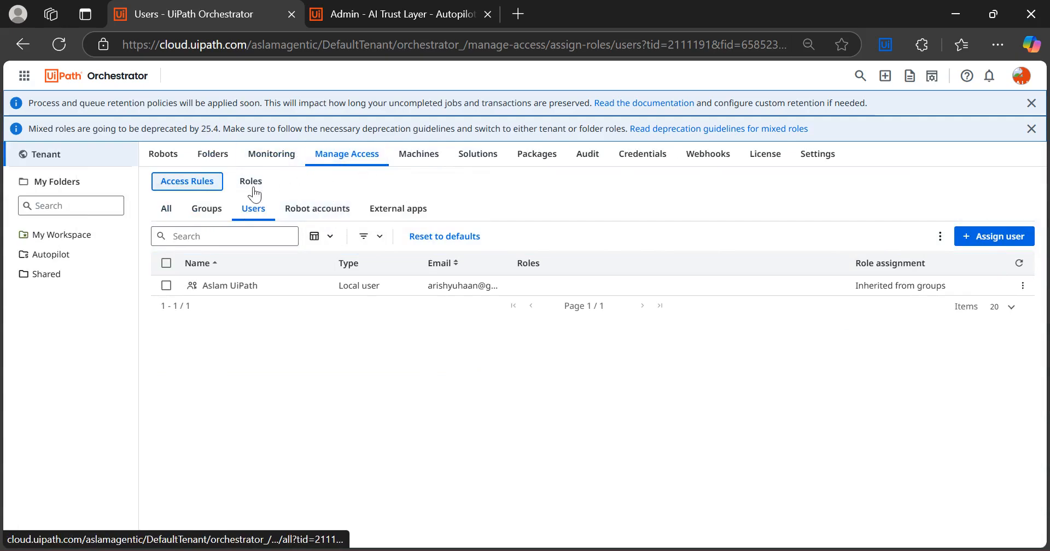
left_click(351, 160)
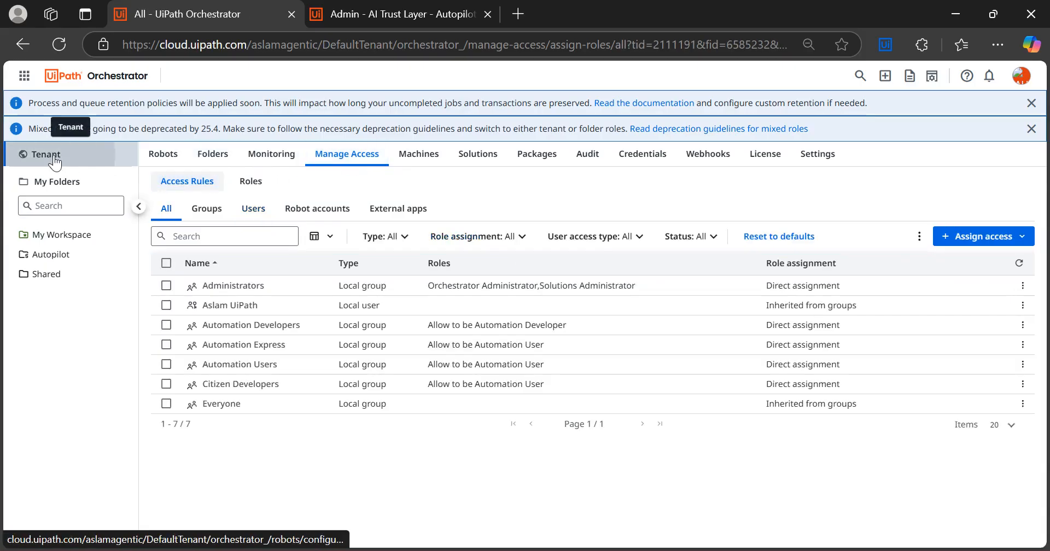
left_click(18, 155)
left_click(213, 130)
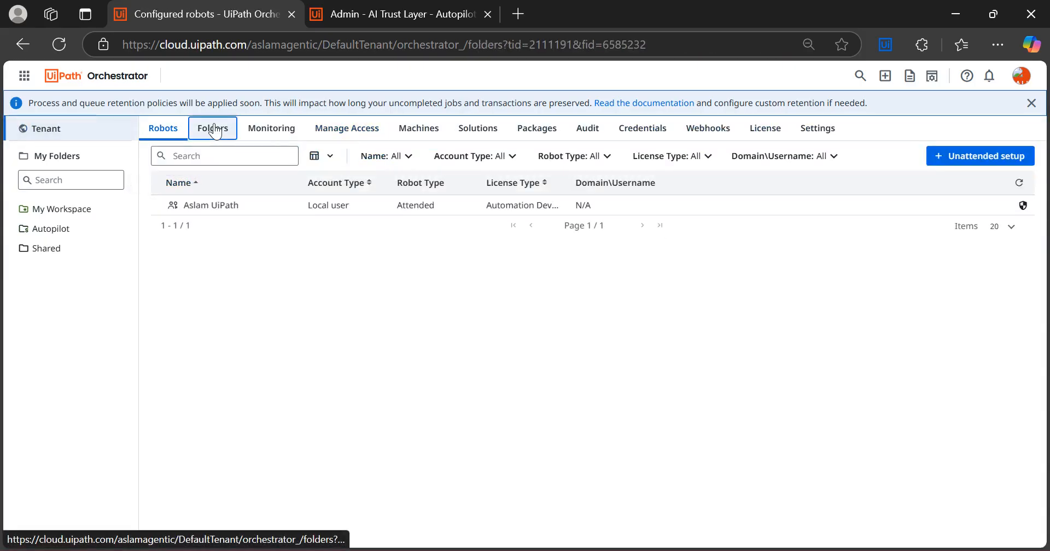
left_click(208, 239)
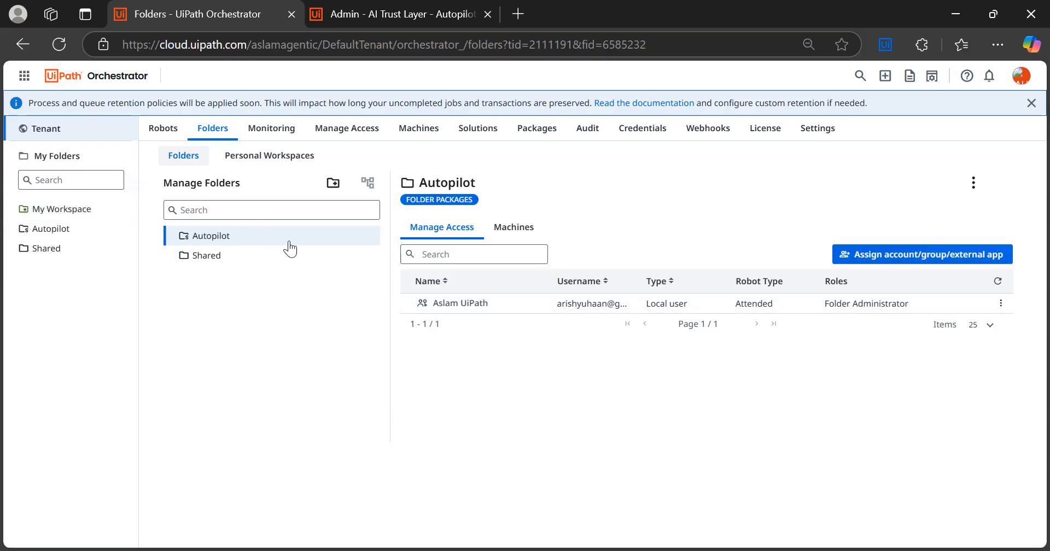
Step: Show the processes under Automations in My Workspace
left_click(55, 219)
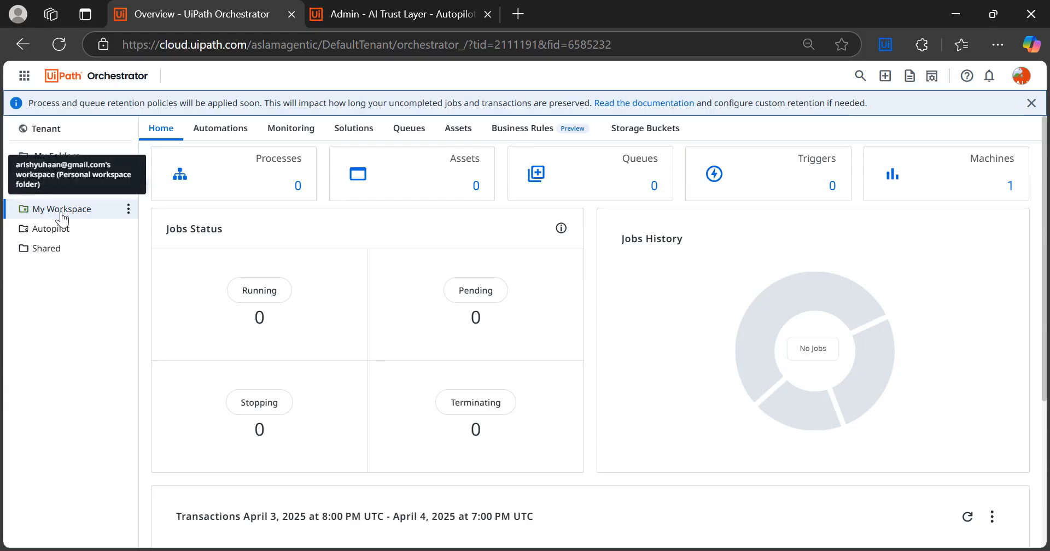
left_click(221, 131)
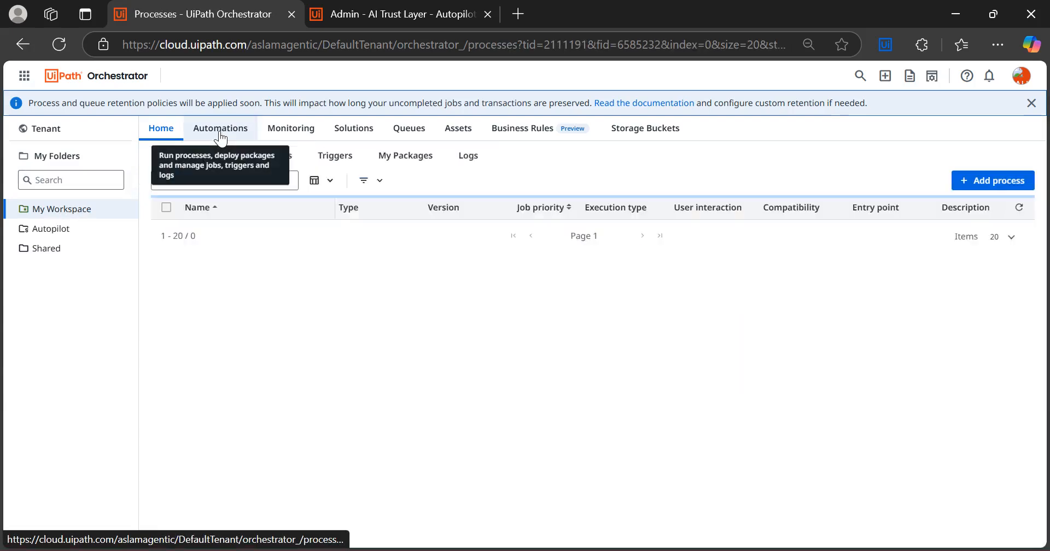